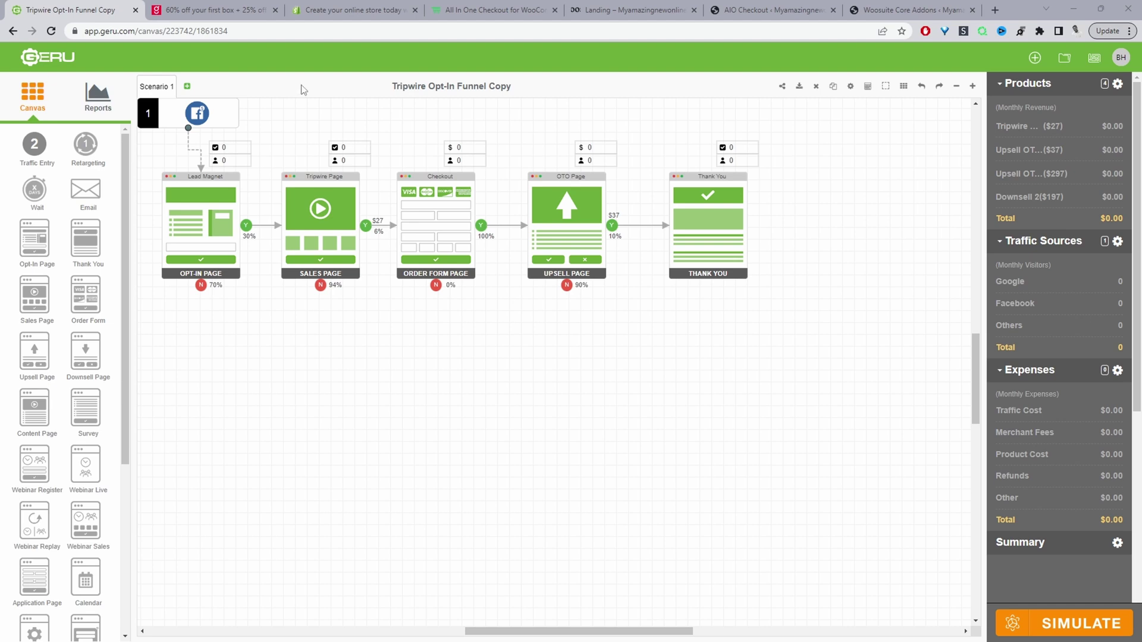
Step: Examine the Gousto recipe box landing page and the Shopify free-trial page as examples of sales landing pages
key(ctrl+Tab)
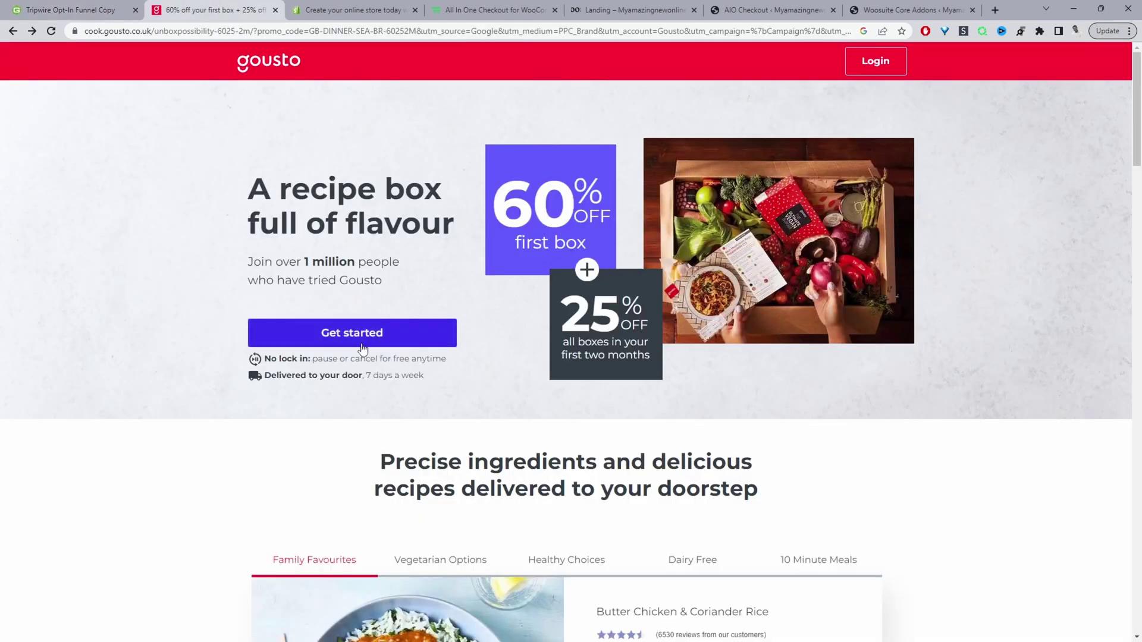
scroll(362, 348, down, 10)
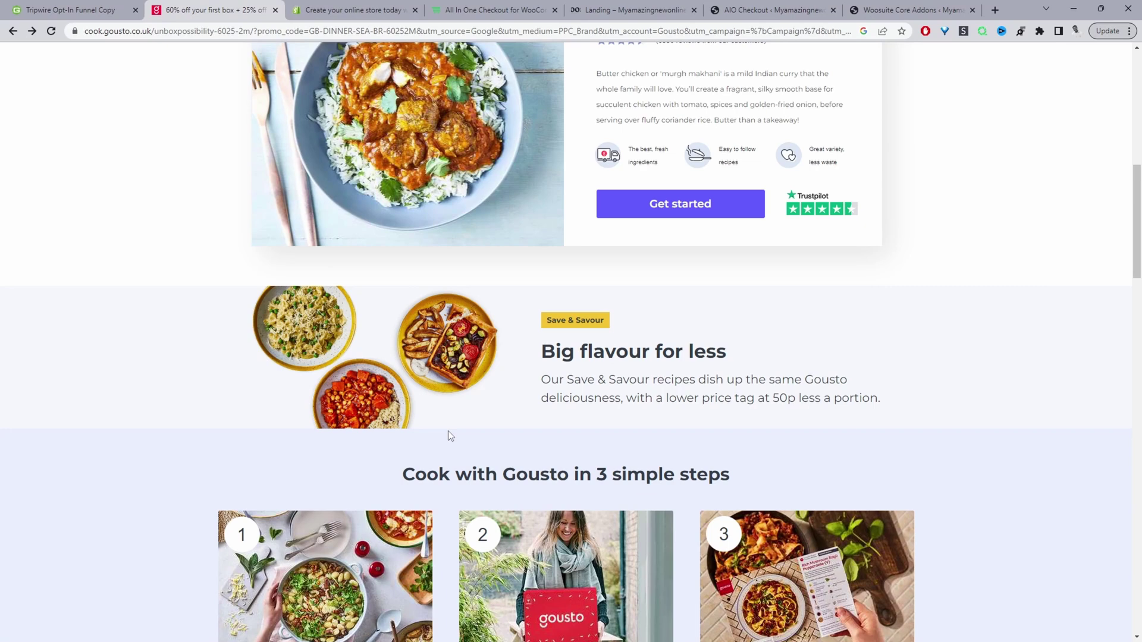
scroll(457, 428, down, 18)
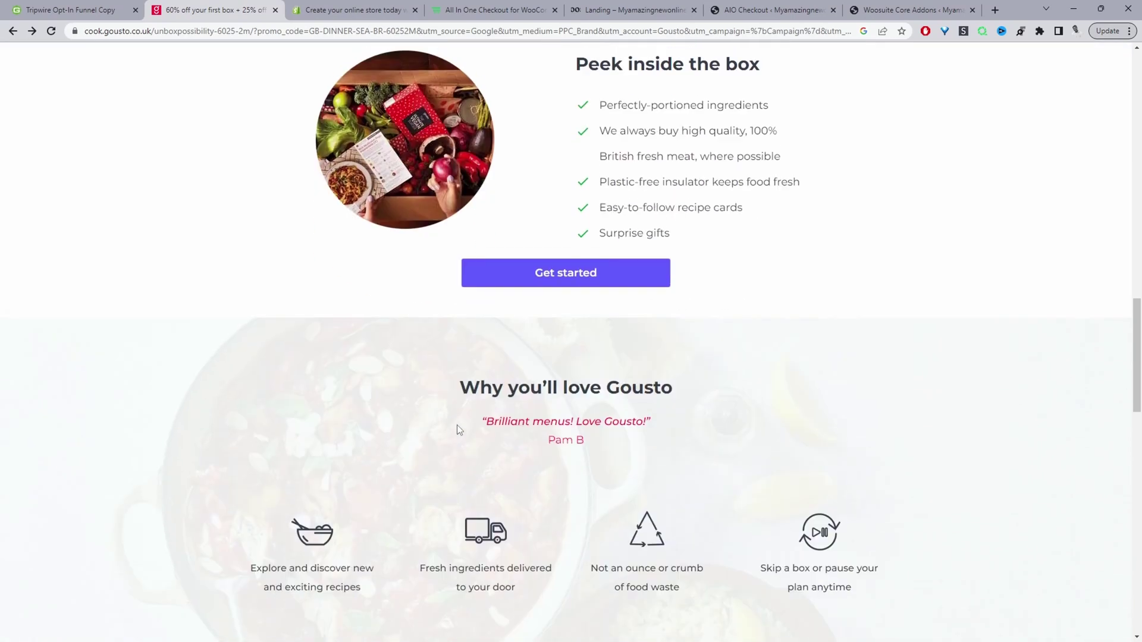
scroll(379, 351, down, 5)
scroll(380, 350, up, 20)
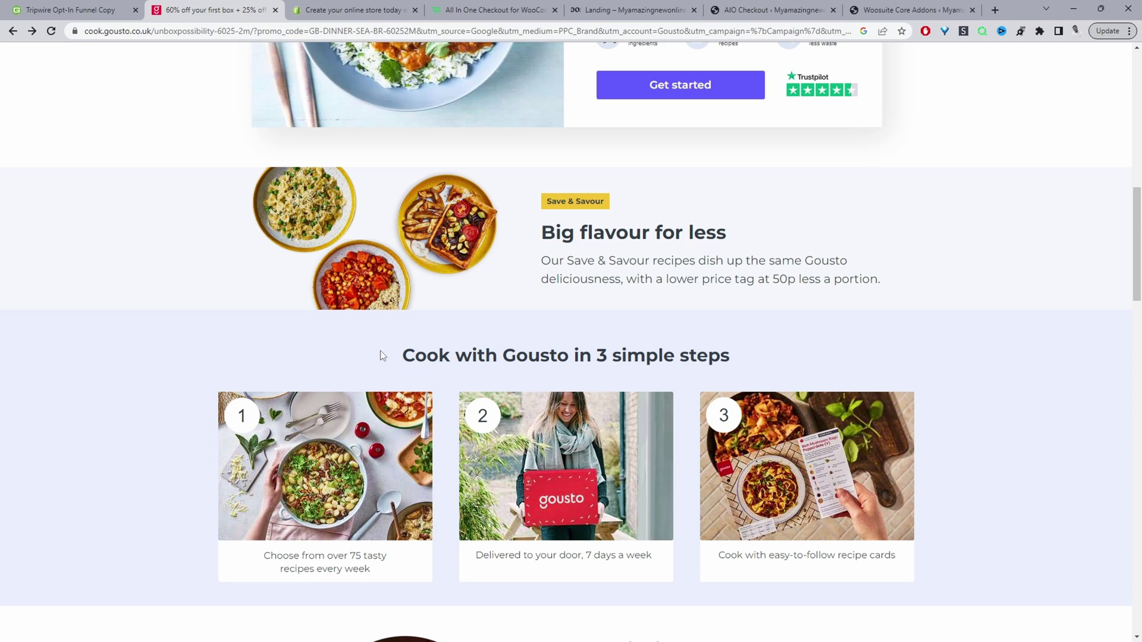
scroll(380, 351, up, 12)
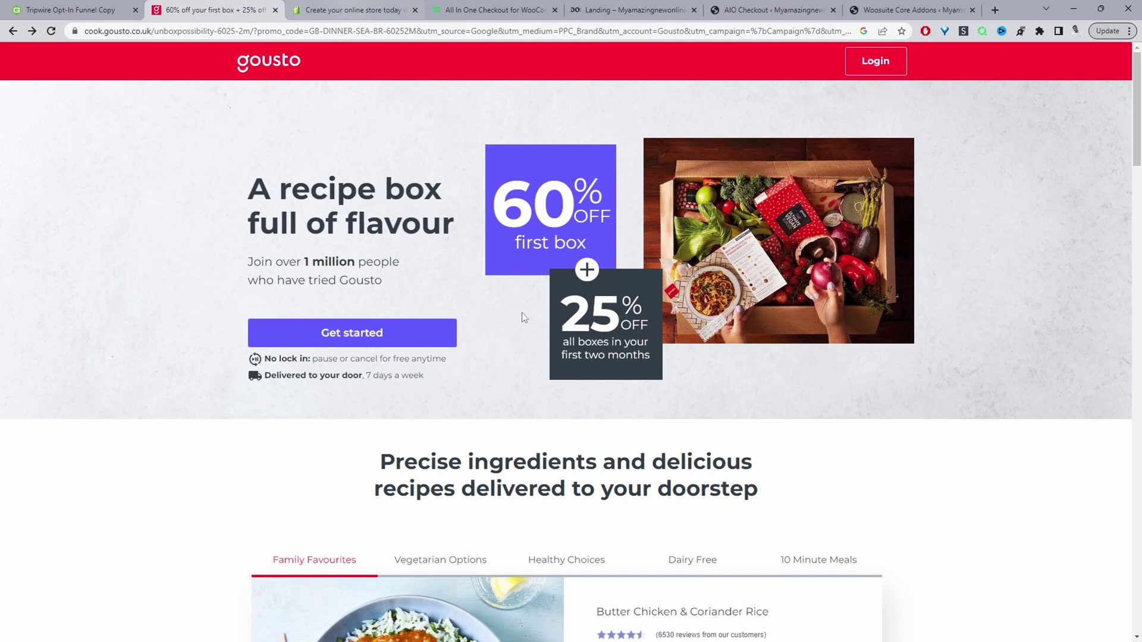
key(ctrl+Tab)
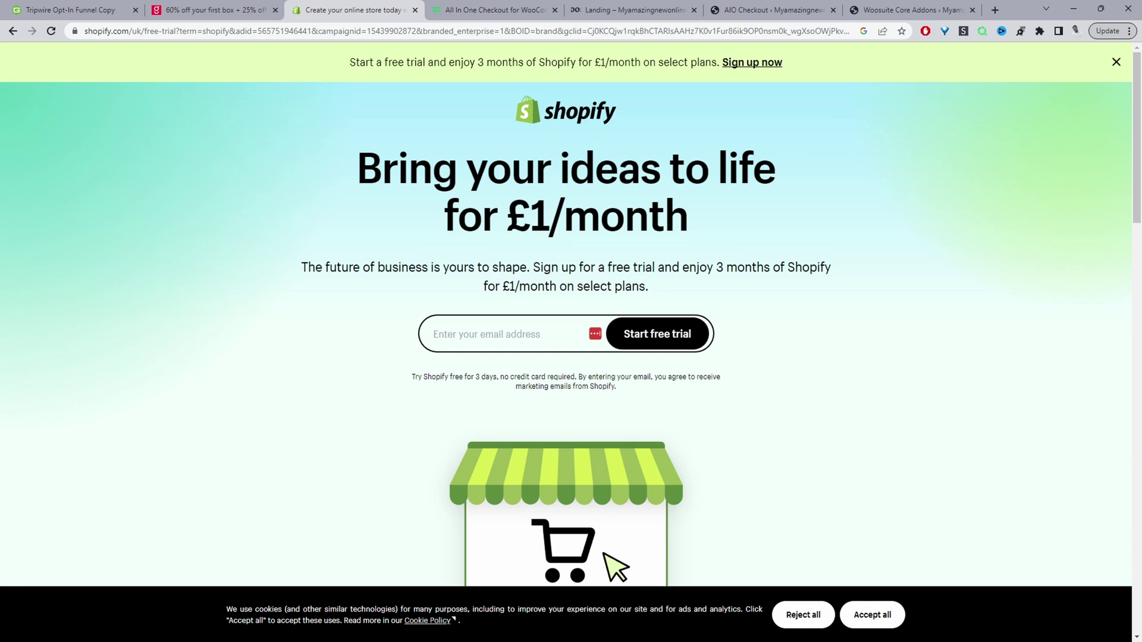
scroll(469, 320, down, 3)
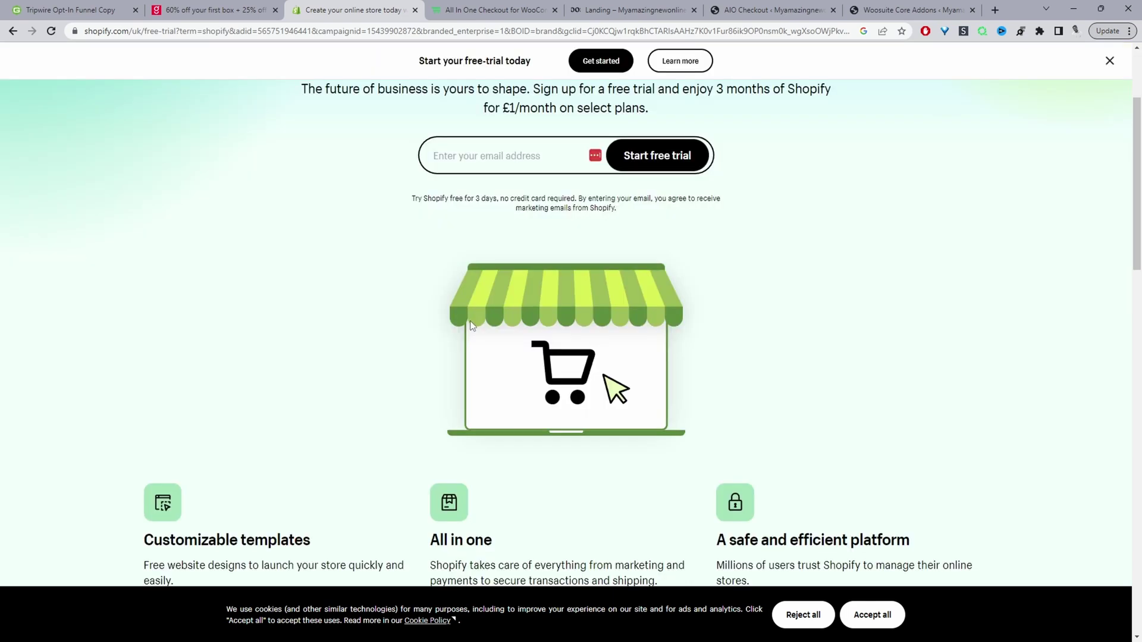
scroll(470, 320, up, 3)
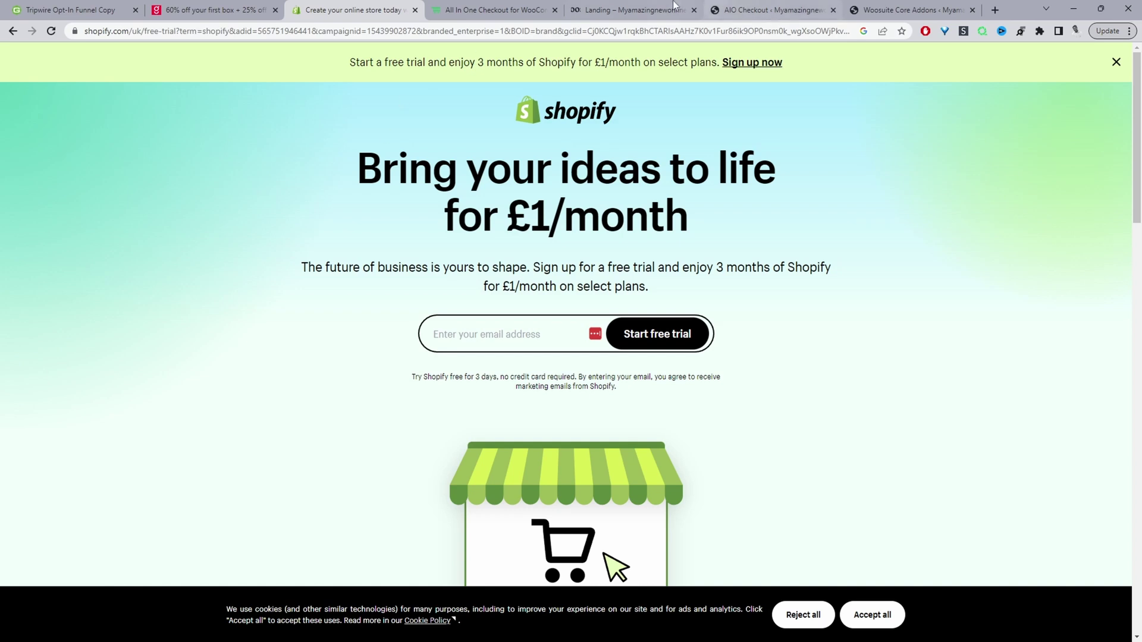
Step: Look through the store's own landing page, from the hero offer to the FAQ and closing deal section
click(630, 10)
scroll(459, 326, down, 1)
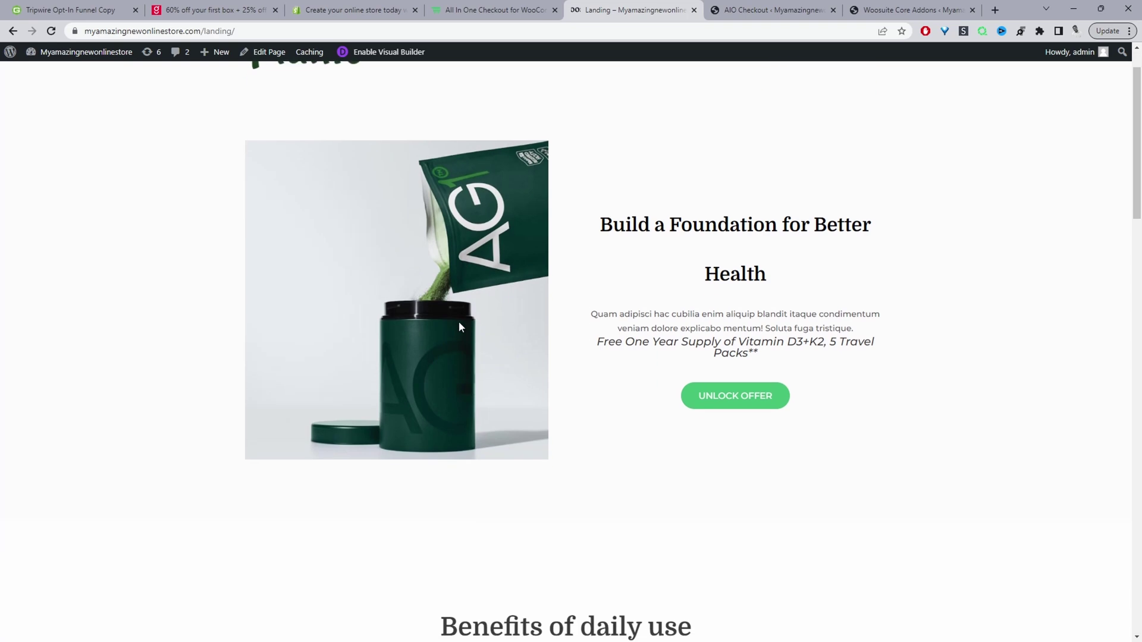
scroll(459, 326, down, 15)
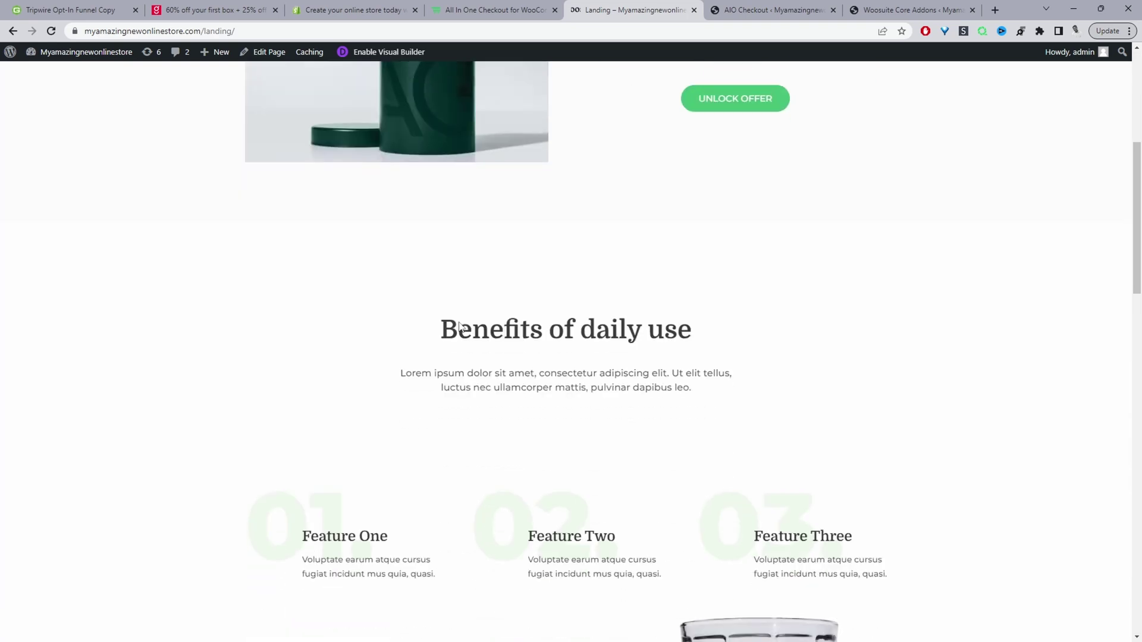
scroll(609, 359, down, 7)
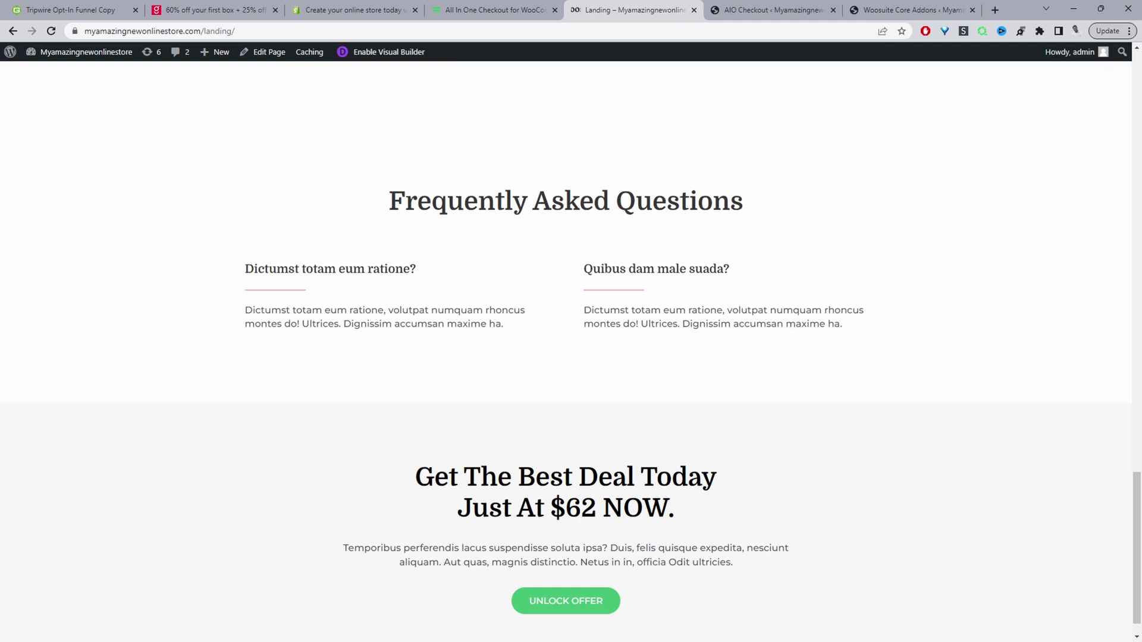
scroll(573, 594, up, 7)
scroll(577, 597, down, 7)
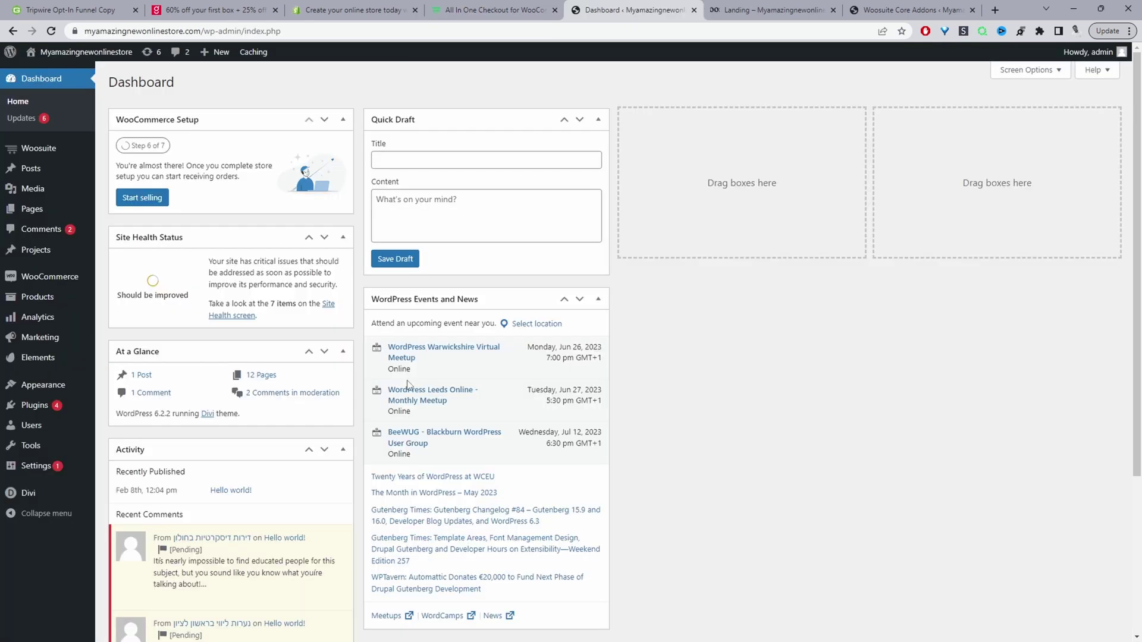
Step: Check that the All in One Checkout and All in One Checkout Pro add-ons are enabled in the Woosuite add-ons
mouse_move(36, 410)
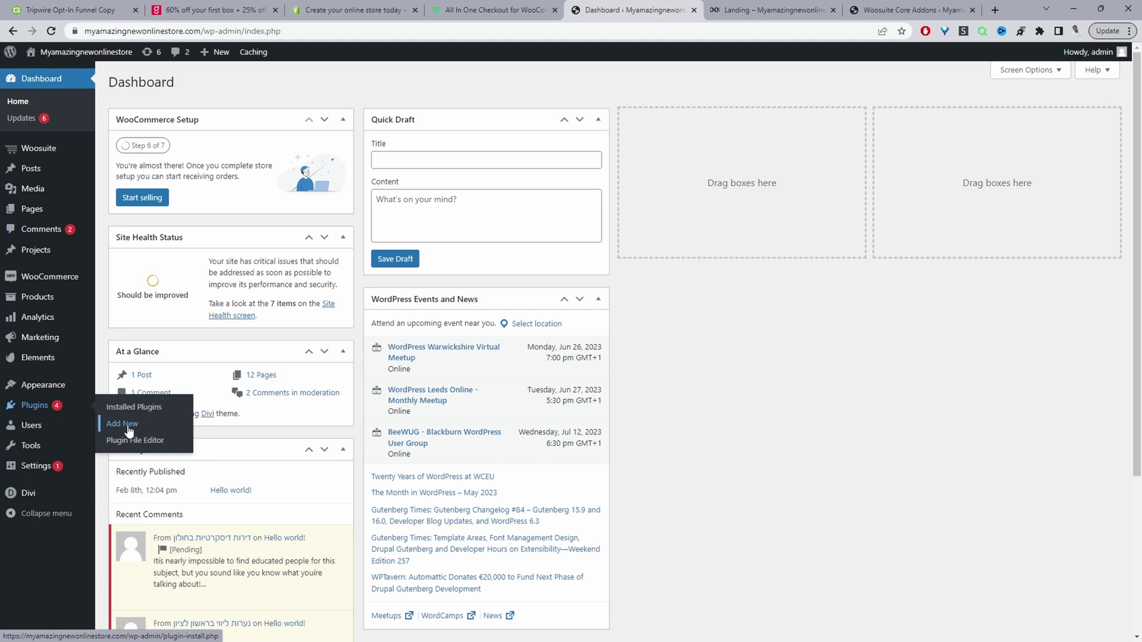
mouse_move(71, 159)
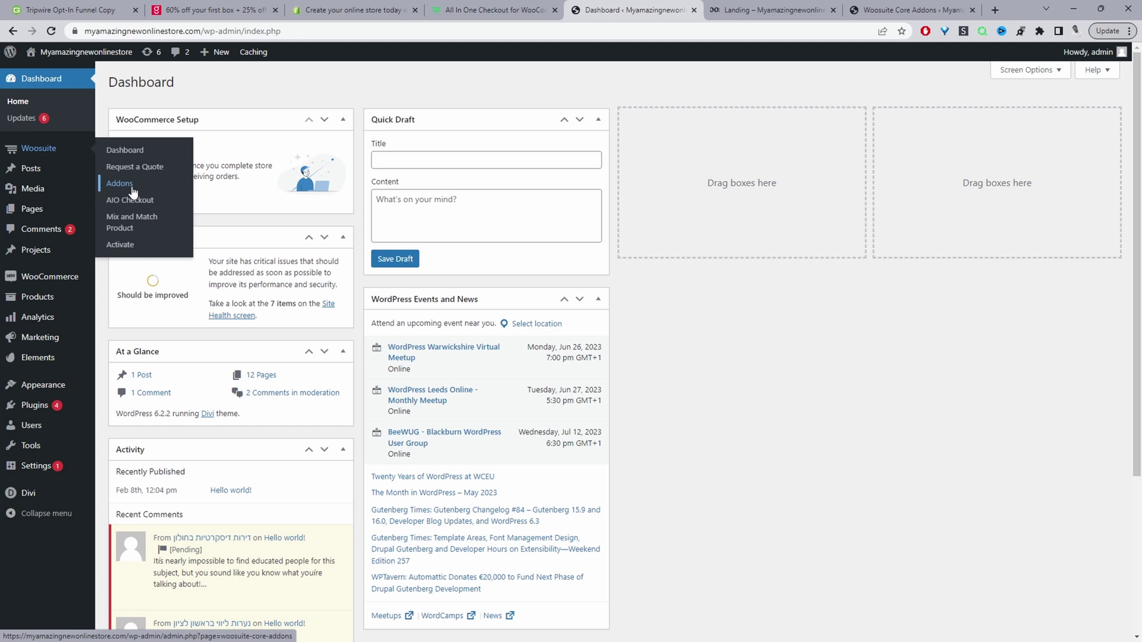
click(910, 10)
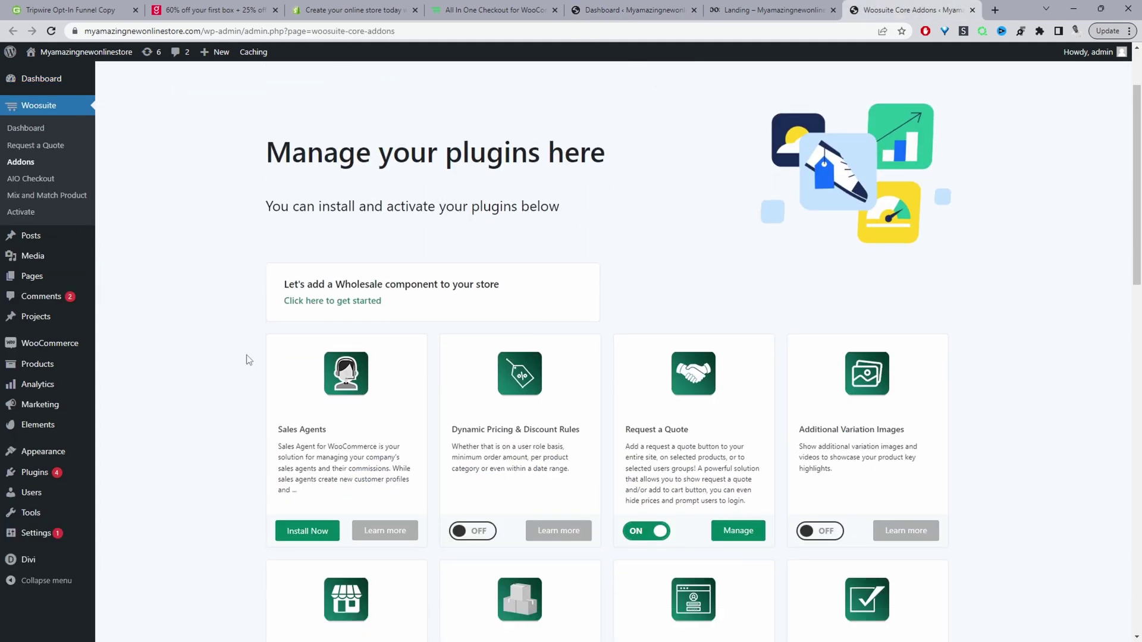
scroll(344, 398, down, 4)
scroll(344, 398, down, 12)
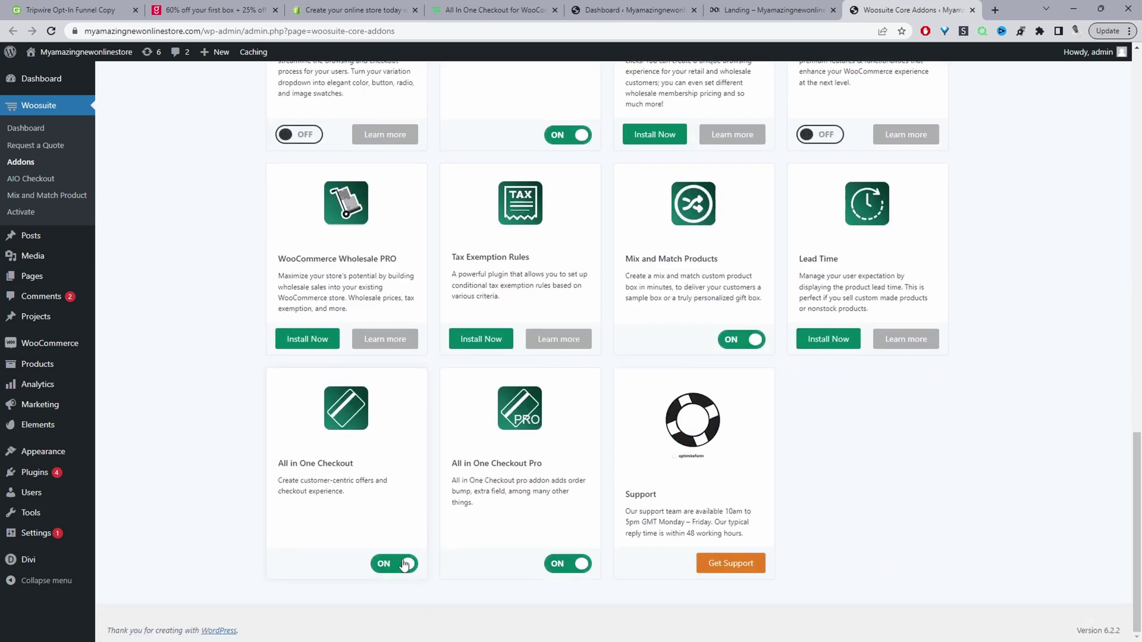
double_click(344, 464)
drag(573, 469, 484, 464)
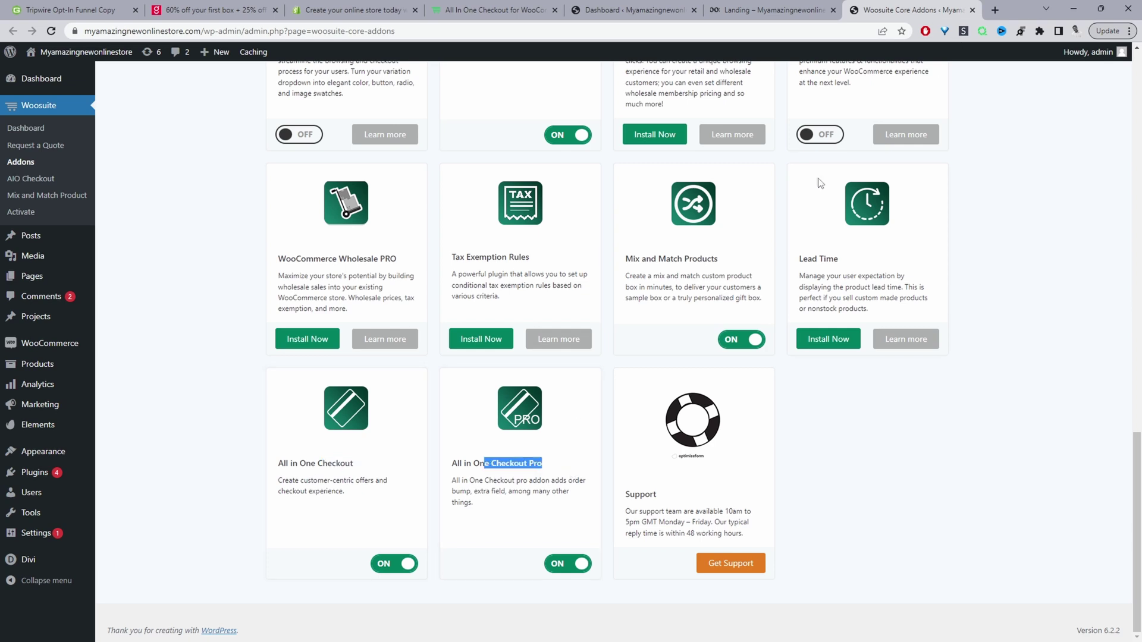
scroll(815, 183, up, 2)
Step: Open the AG11 product for editing from the store's product list and review its description and product data
mouse_move(55, 367)
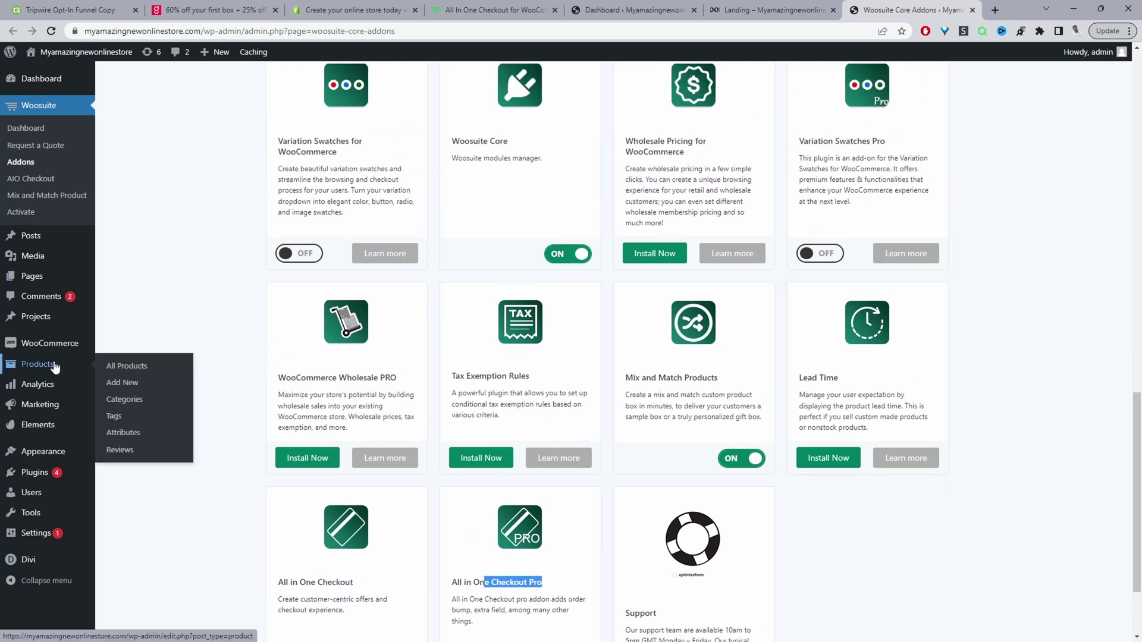
click(121, 371)
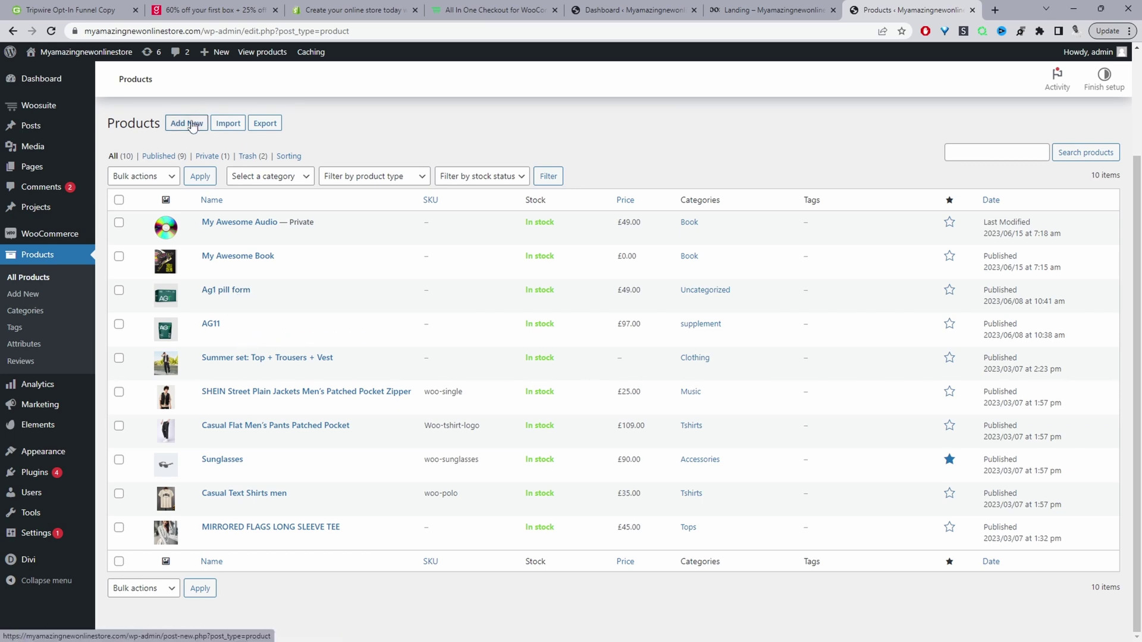
click(242, 336)
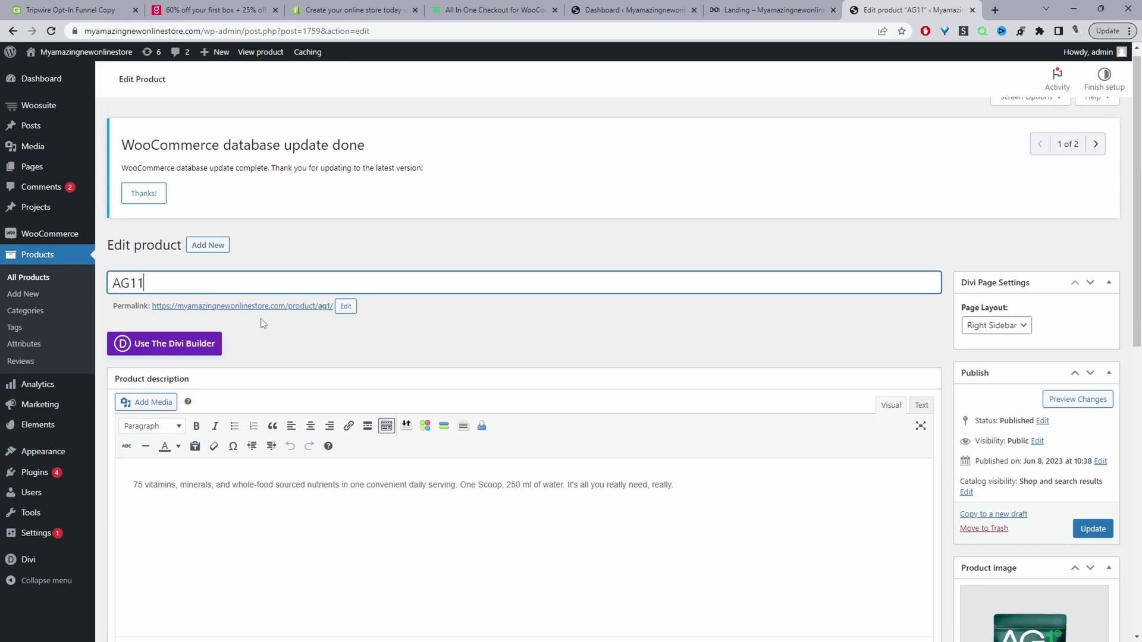
scroll(263, 323, down, 4)
drag(220, 256, 565, 257)
scroll(1022, 336, down, 2)
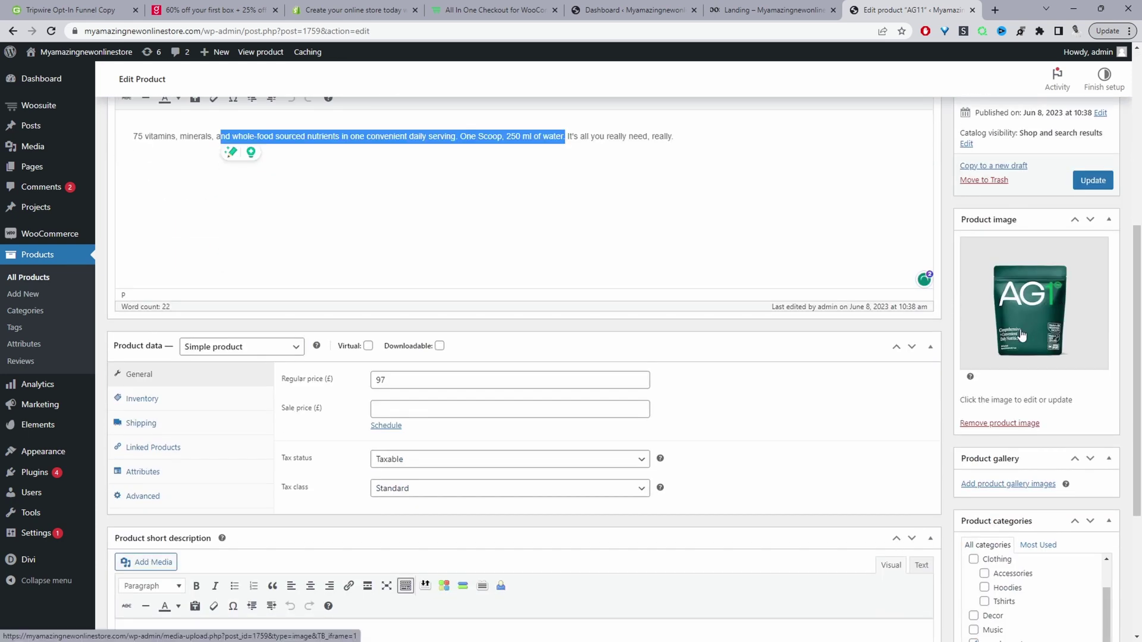
Step: Set the green AG1 pouch picture from the media library as the product image and review the categories and tags
click(1012, 423)
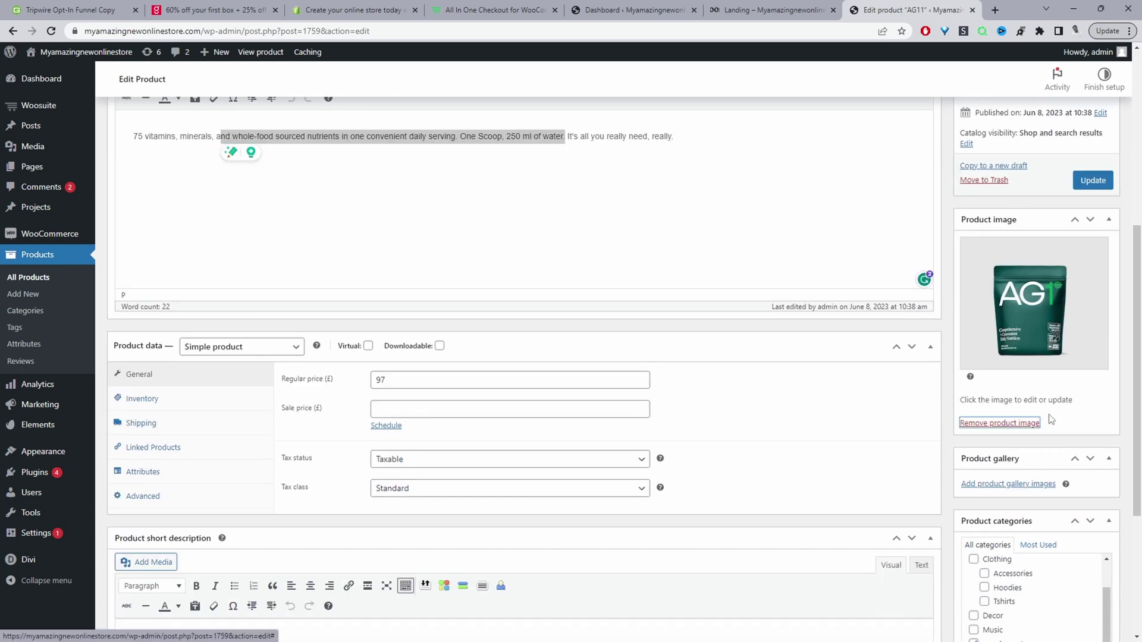
click(987, 254)
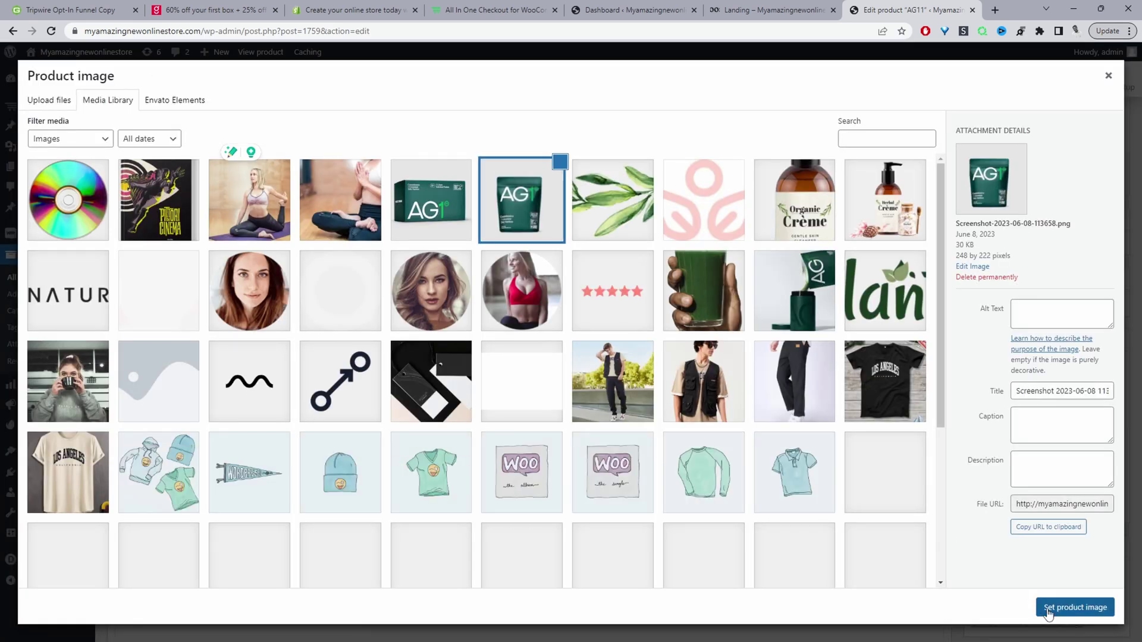
click(1047, 608)
scroll(1006, 481, down, 2)
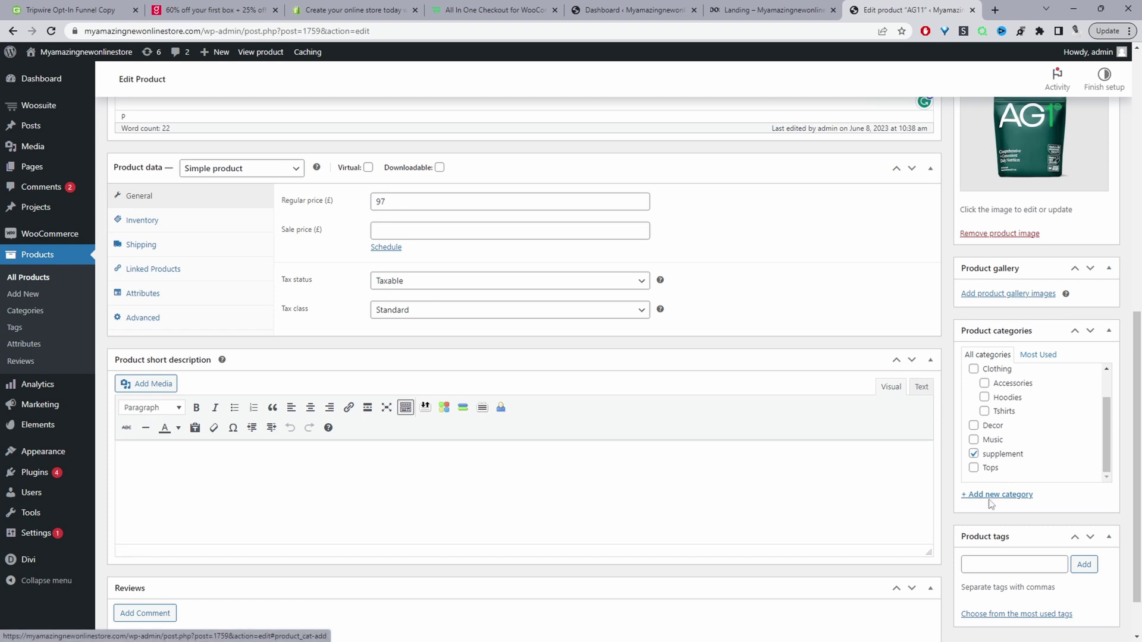
scroll(953, 563, down, 1)
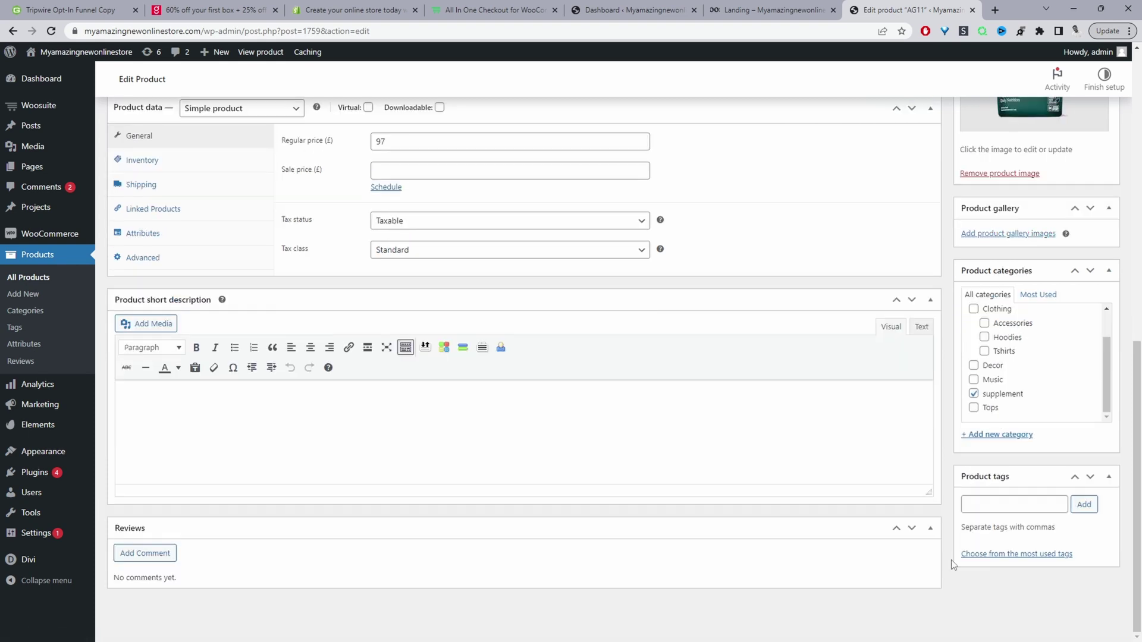
scroll(953, 563, up, 7)
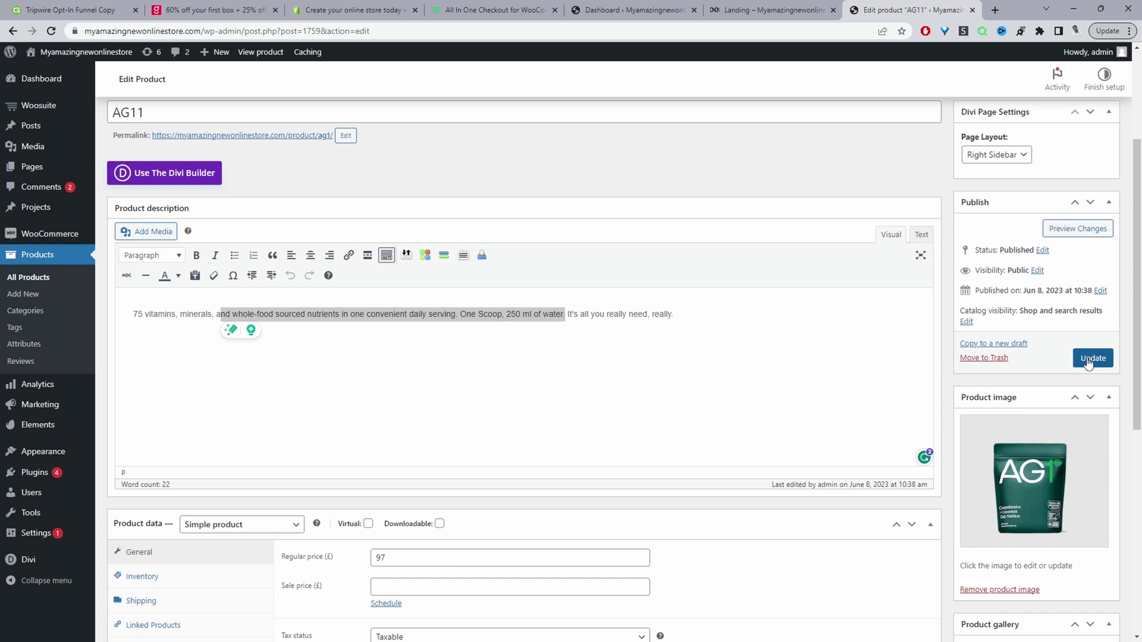
Step: Set the AG11 product's regular price to £47 and update the product
scroll(408, 551, down, 2)
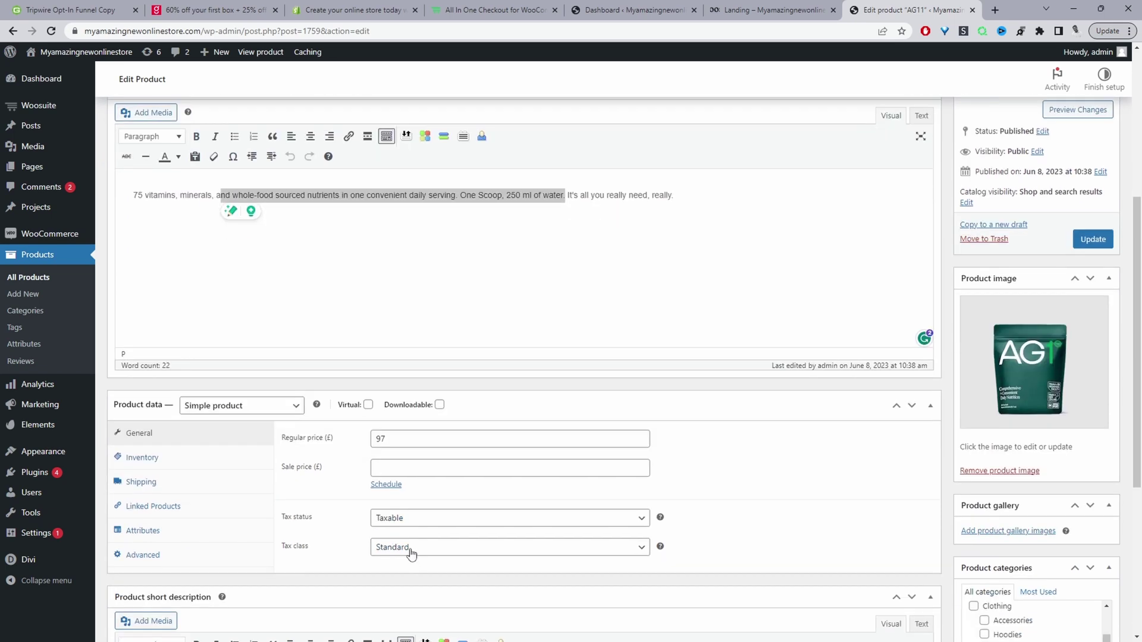
drag(411, 443, 307, 450)
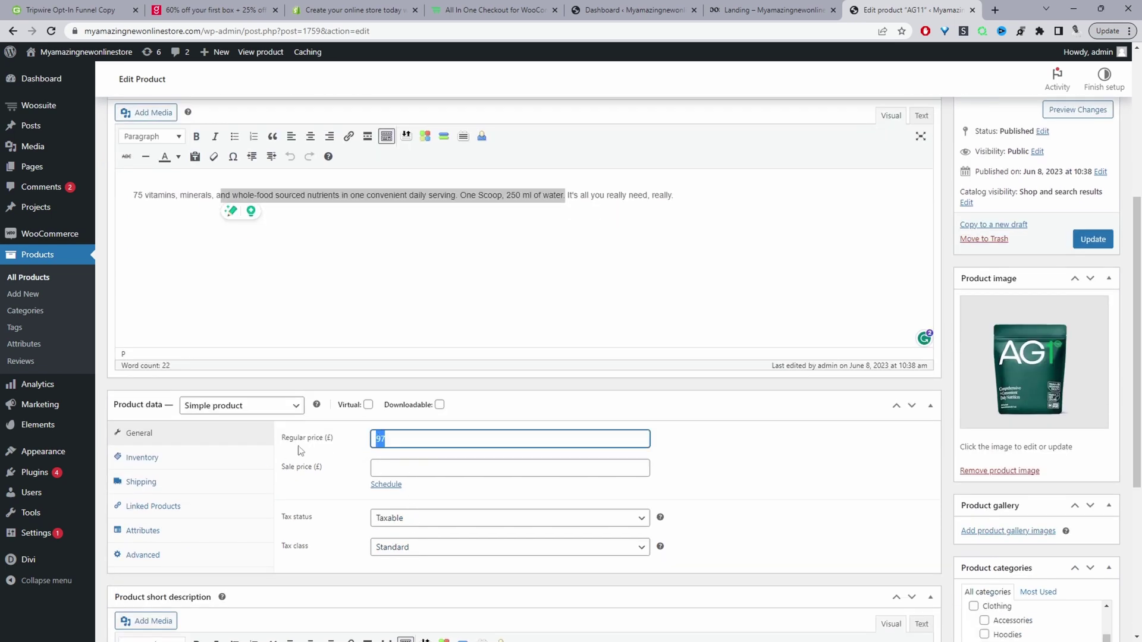
click(400, 442)
drag(381, 439, 265, 474)
text(4)
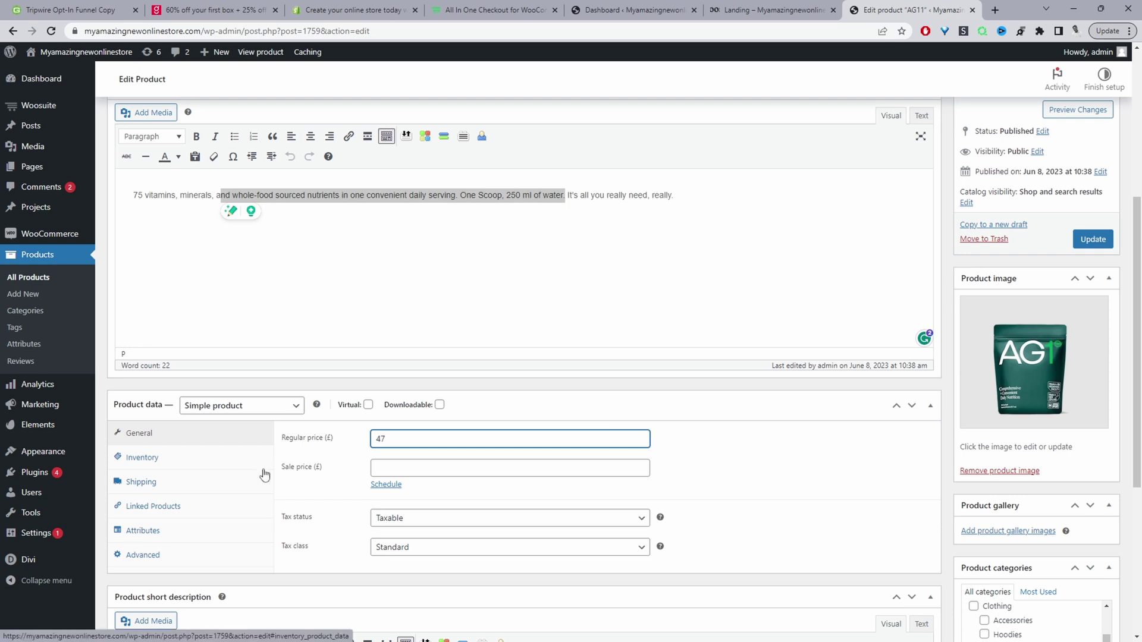
click(1092, 240)
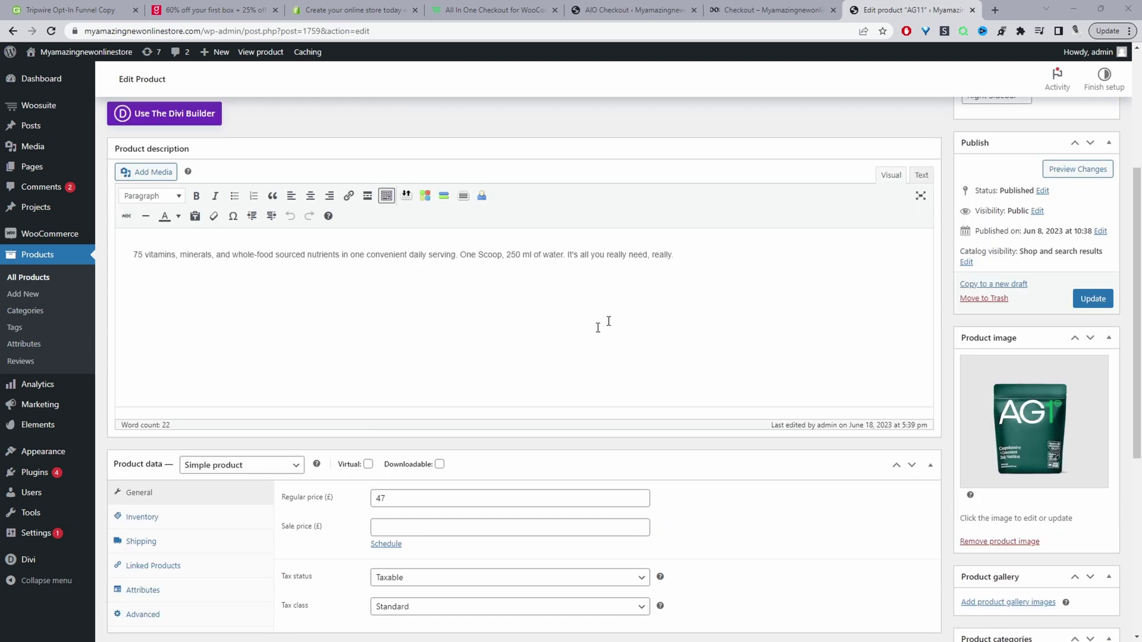
Step: Set the price of the Ag1 pill form product to £197 from the product list and save it
click(31, 277)
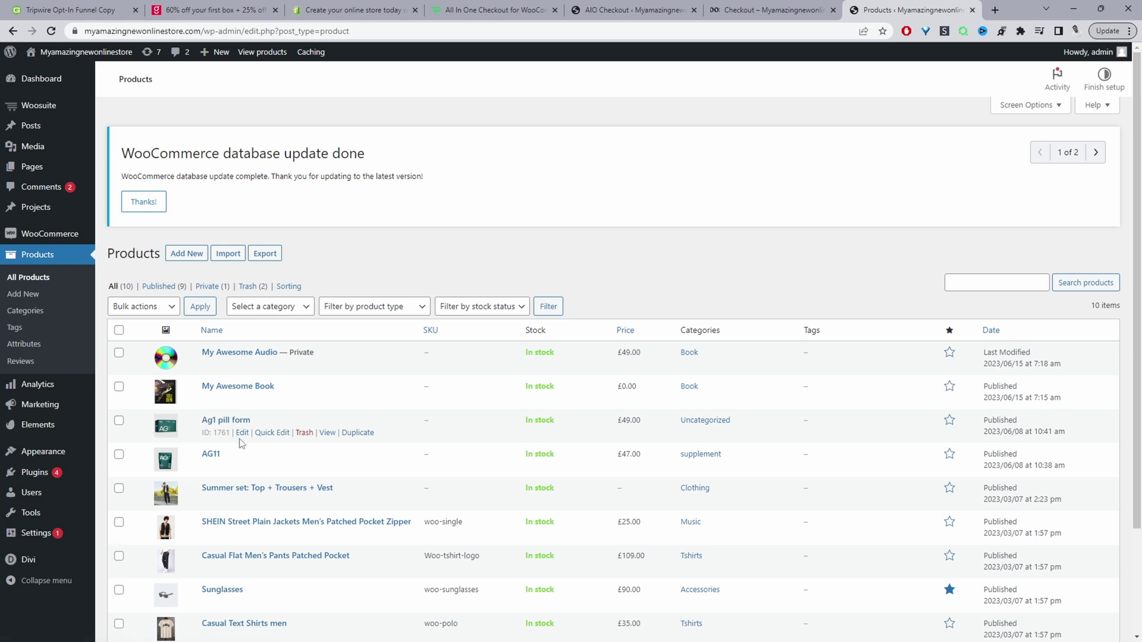
click(260, 434)
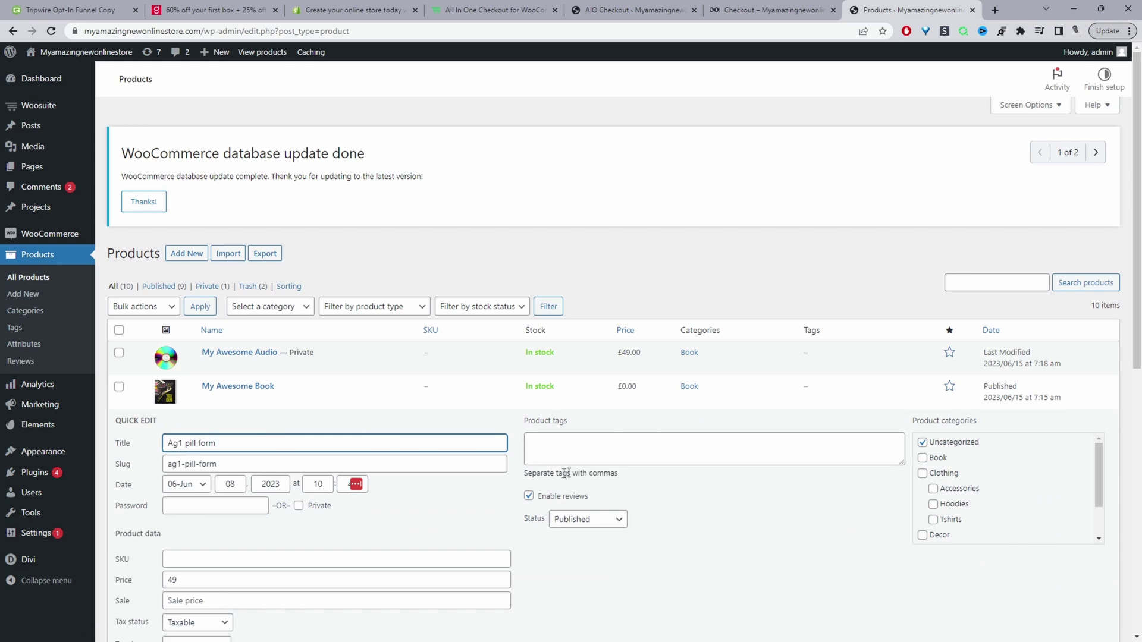
scroll(218, 483, down, 3)
double_click(170, 401)
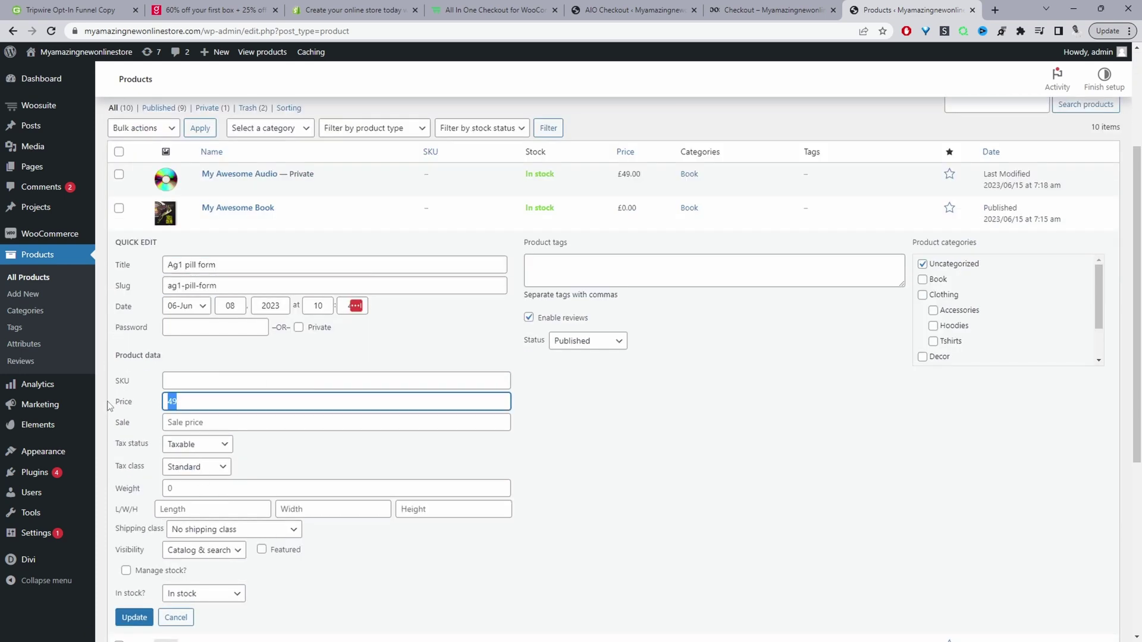
text(1)
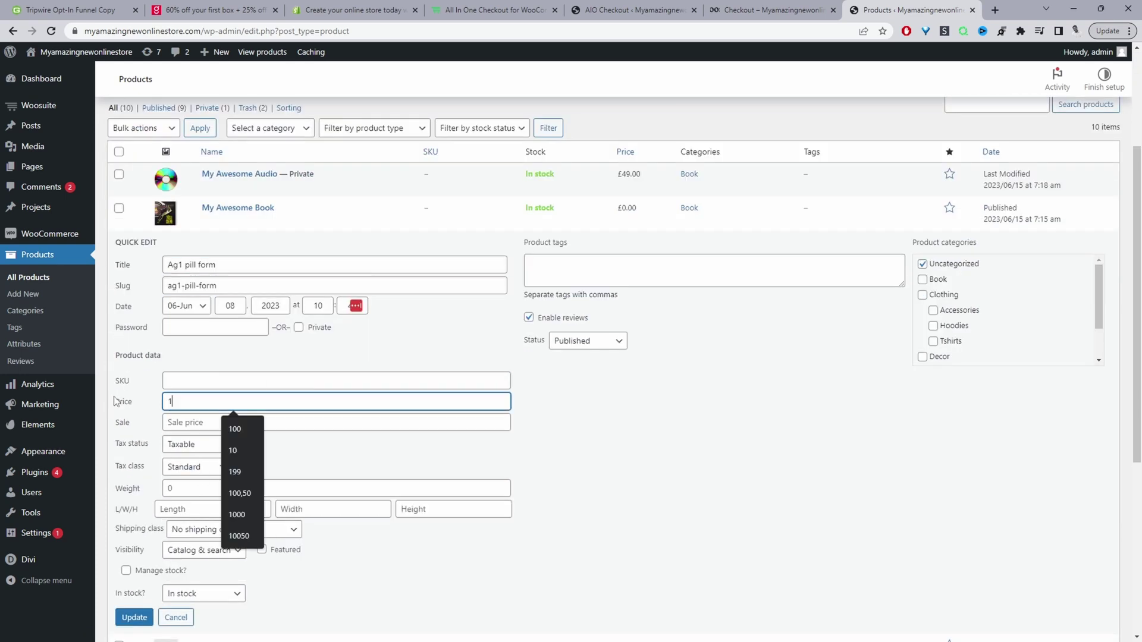
text(97)
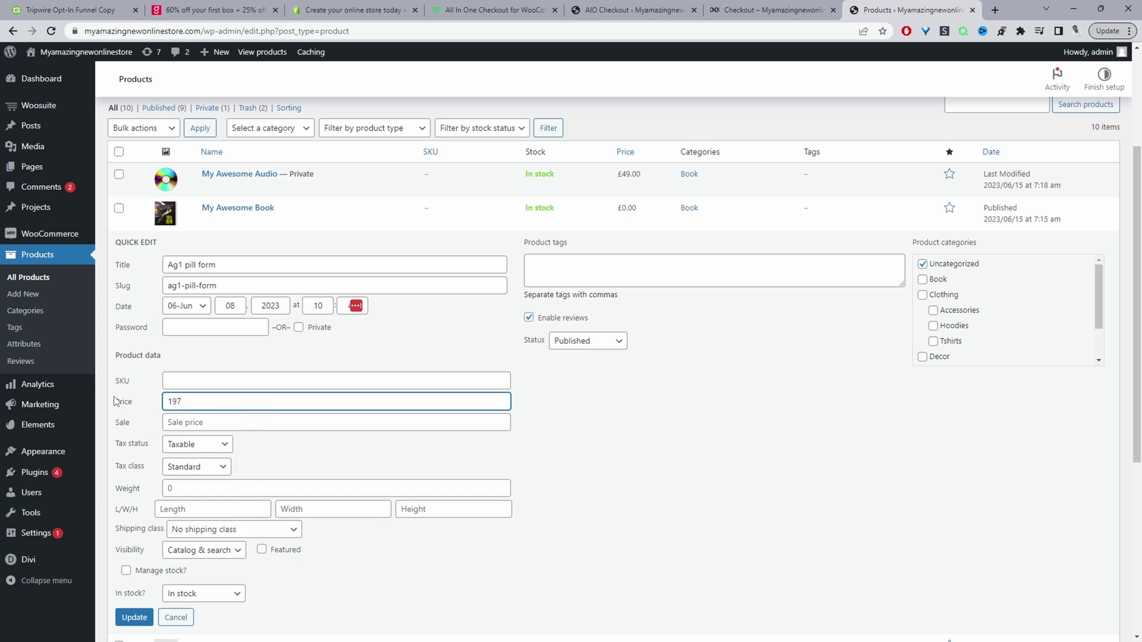
key(Return)
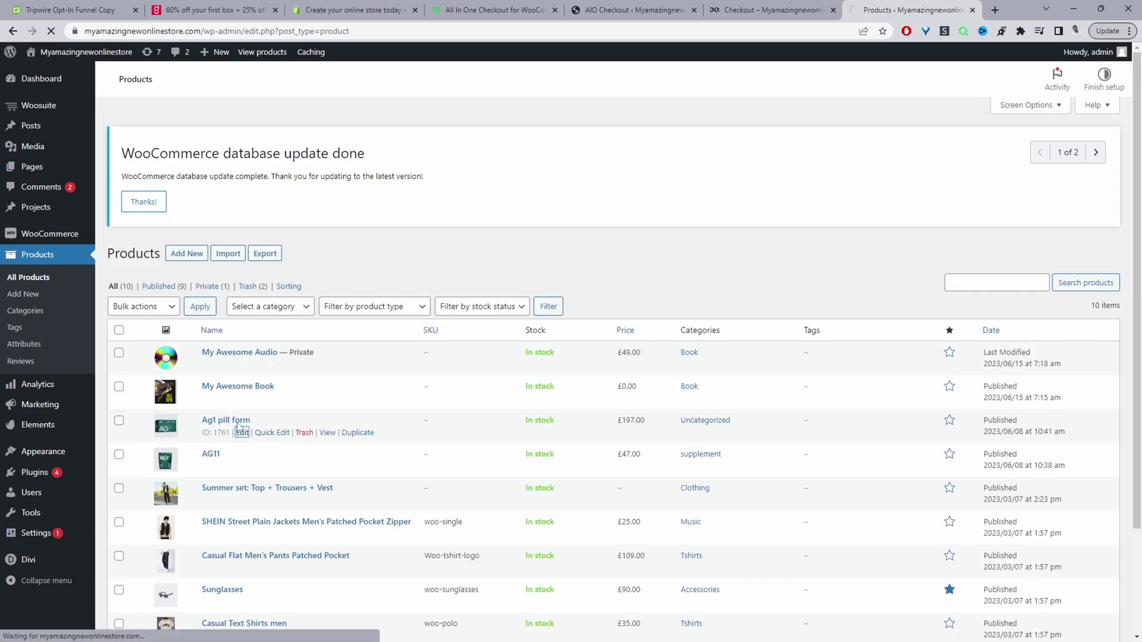
Step: Open the Ag1 pill form product and review its product data, regular price and image
click(241, 432)
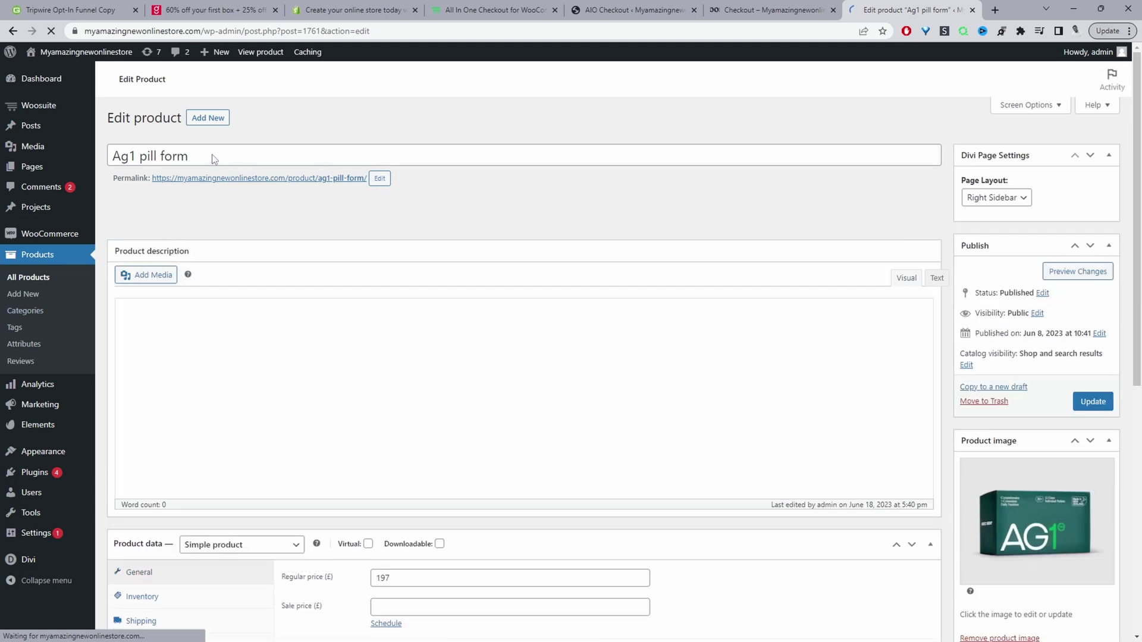
scroll(1010, 486, down, 5)
scroll(1009, 487, down, 1)
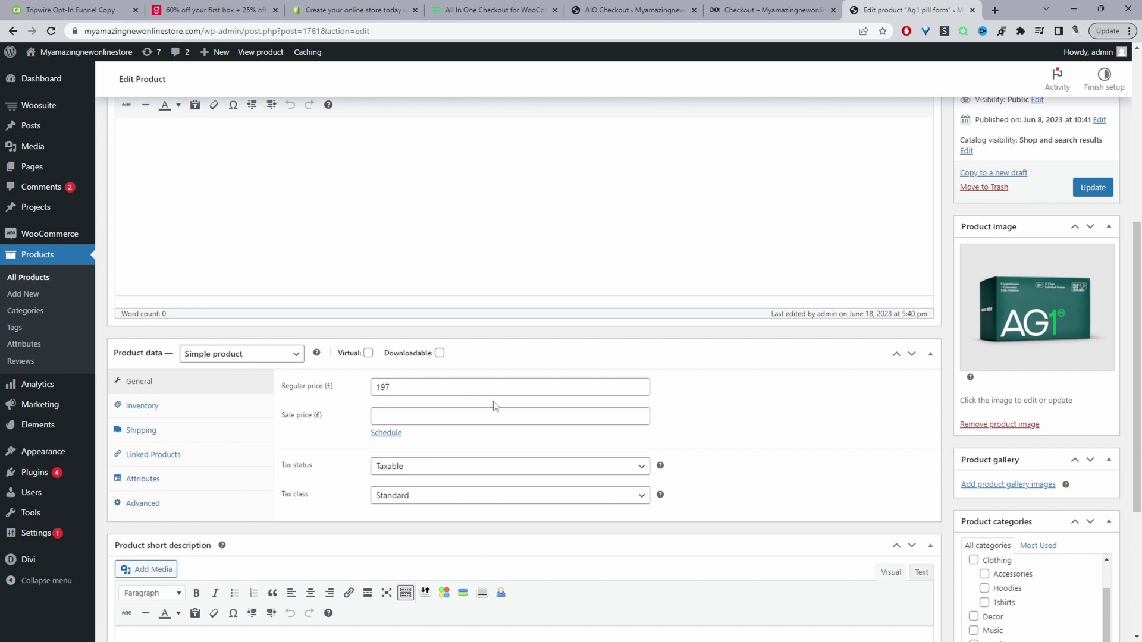
Step: Open the All in One Checkout form last updated 07 March 2023 for editing and review its billing, shipping, order summary and payment sections
mouse_move(44, 106)
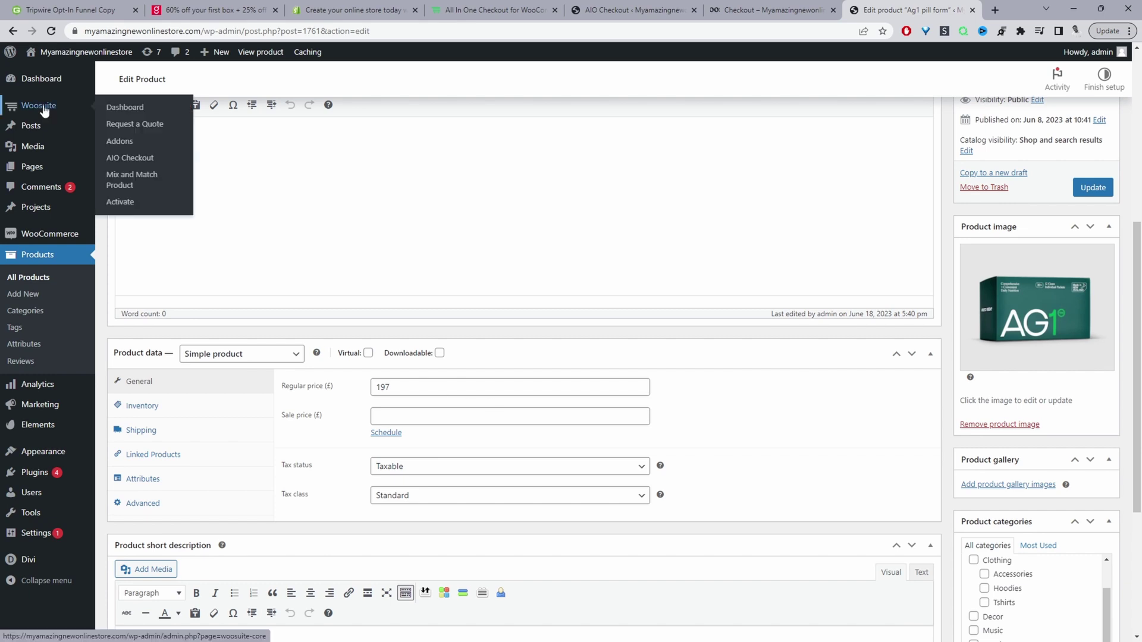
click(137, 165)
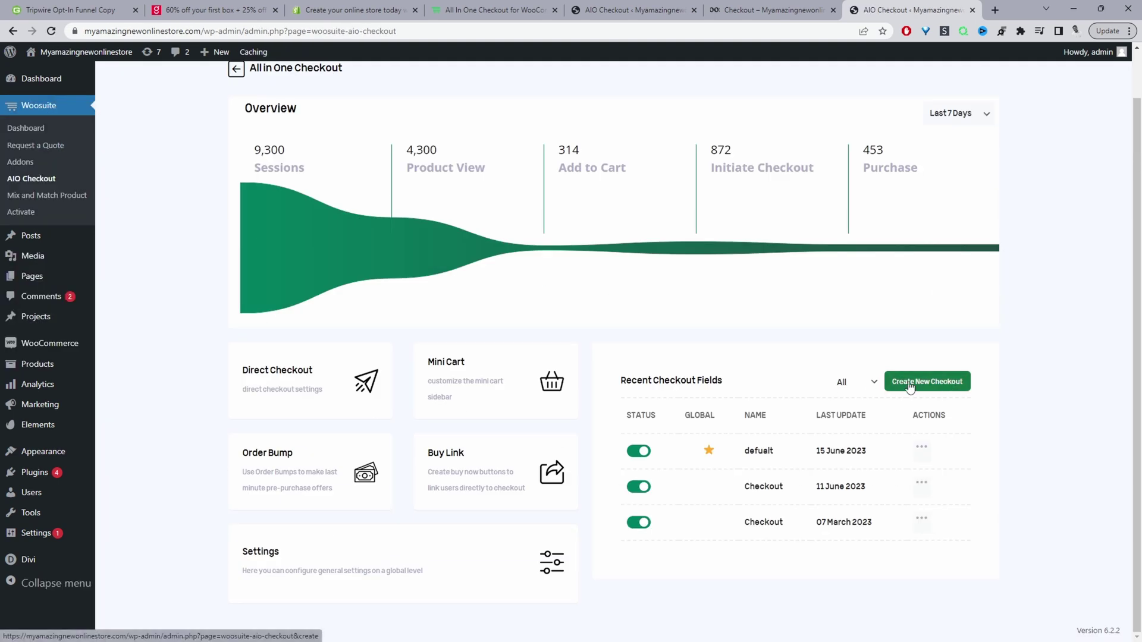
click(758, 523)
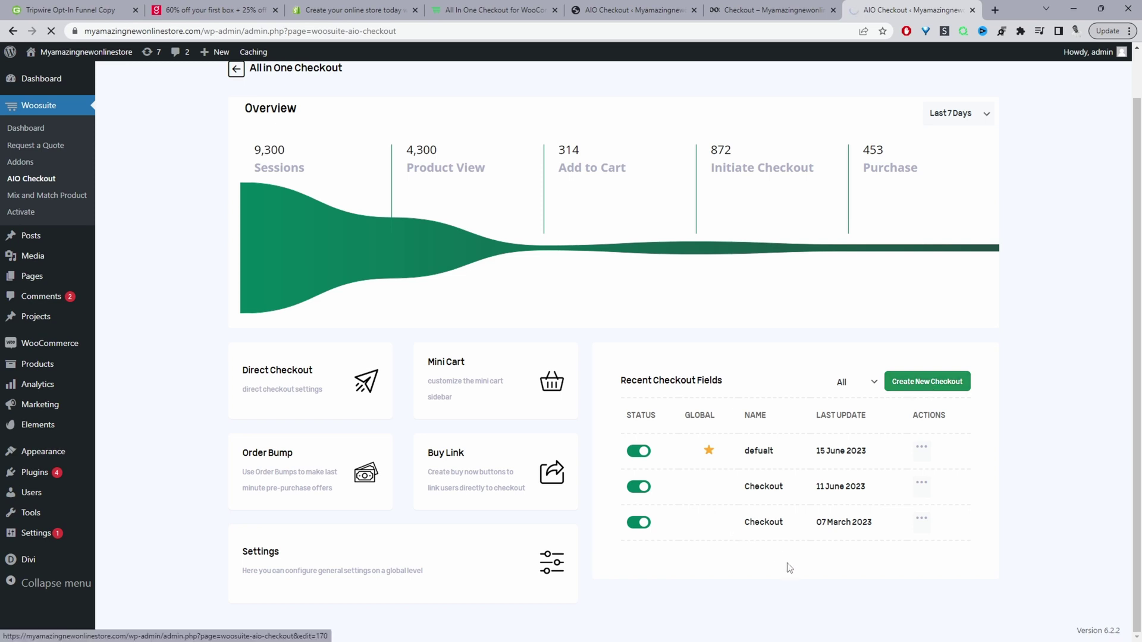
scroll(614, 484, down, 1)
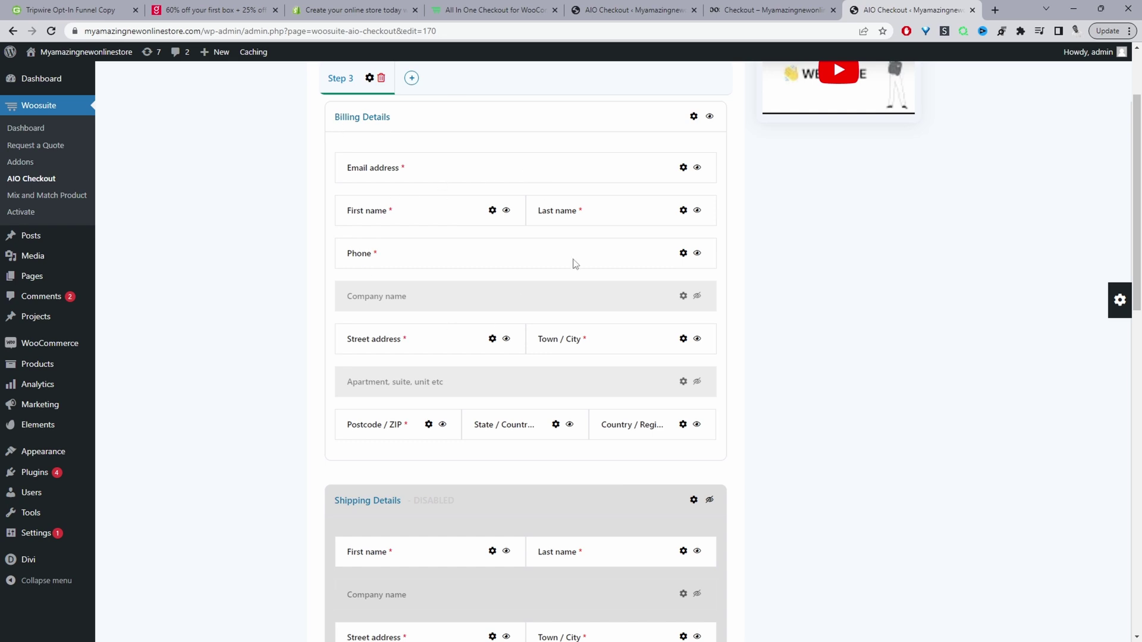
scroll(595, 369, down, 7)
scroll(576, 409, down, 3)
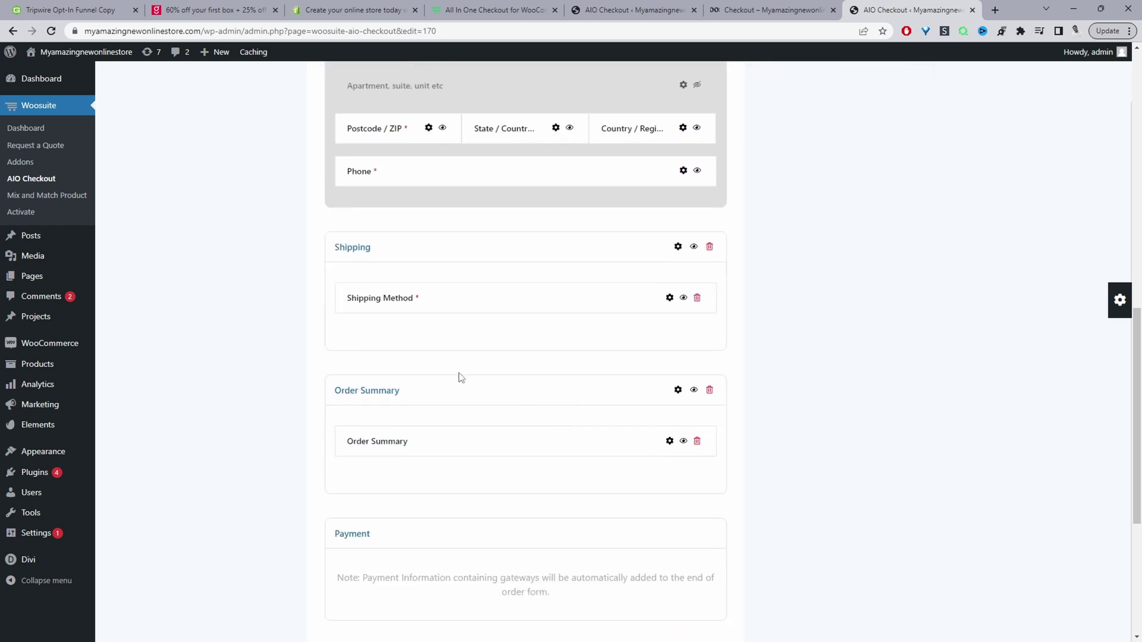
scroll(476, 487, down, 3)
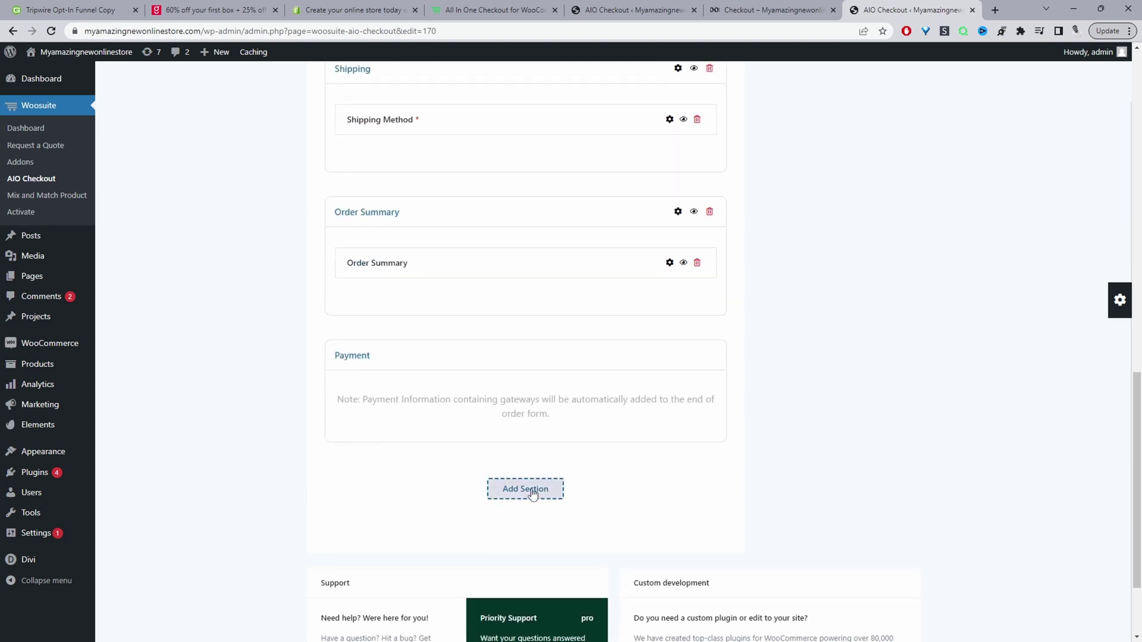
scroll(568, 443, up, 2)
scroll(568, 443, up, 7)
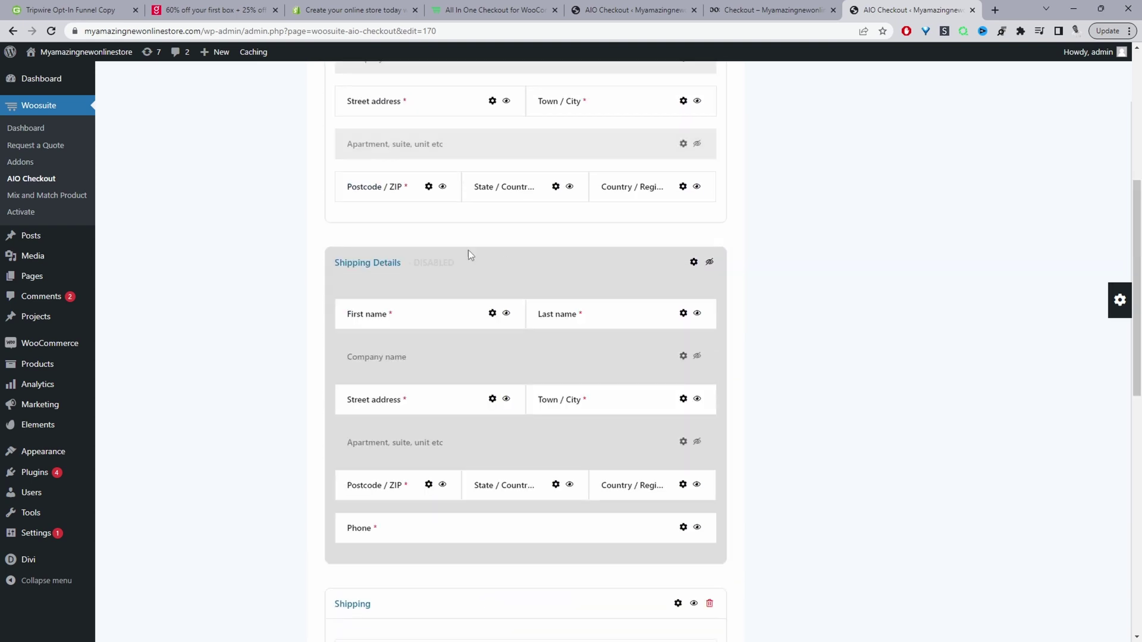
Step: Enable and disable the Shipping Details section again, and hide and restore the Country / Region field in Billing Details
click(708, 263)
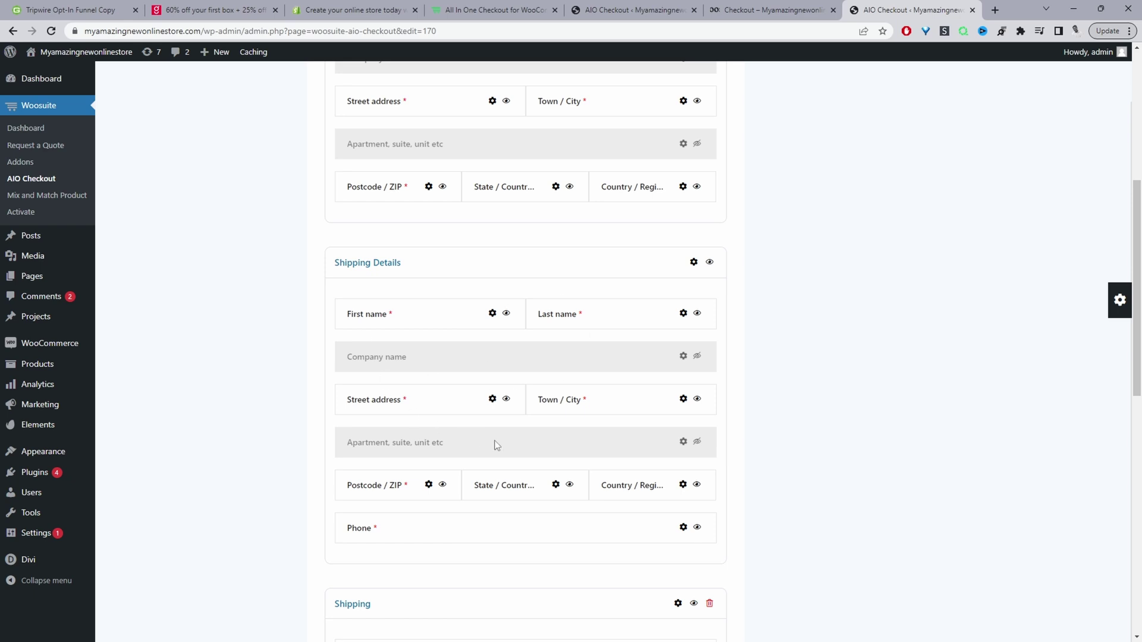
click(709, 262)
click(696, 186)
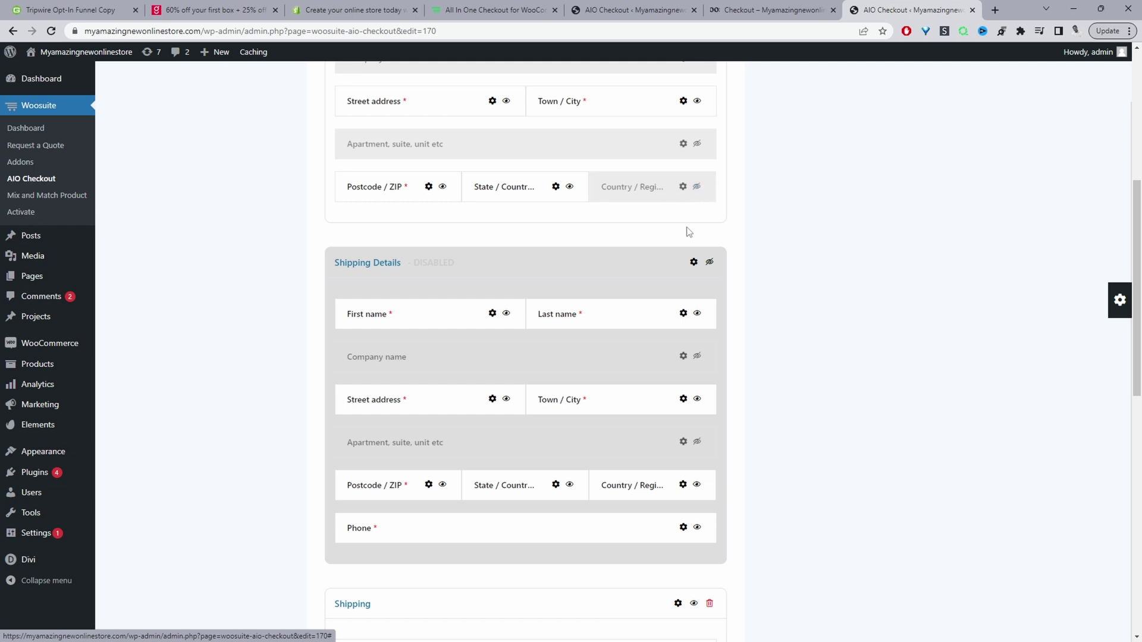
click(696, 186)
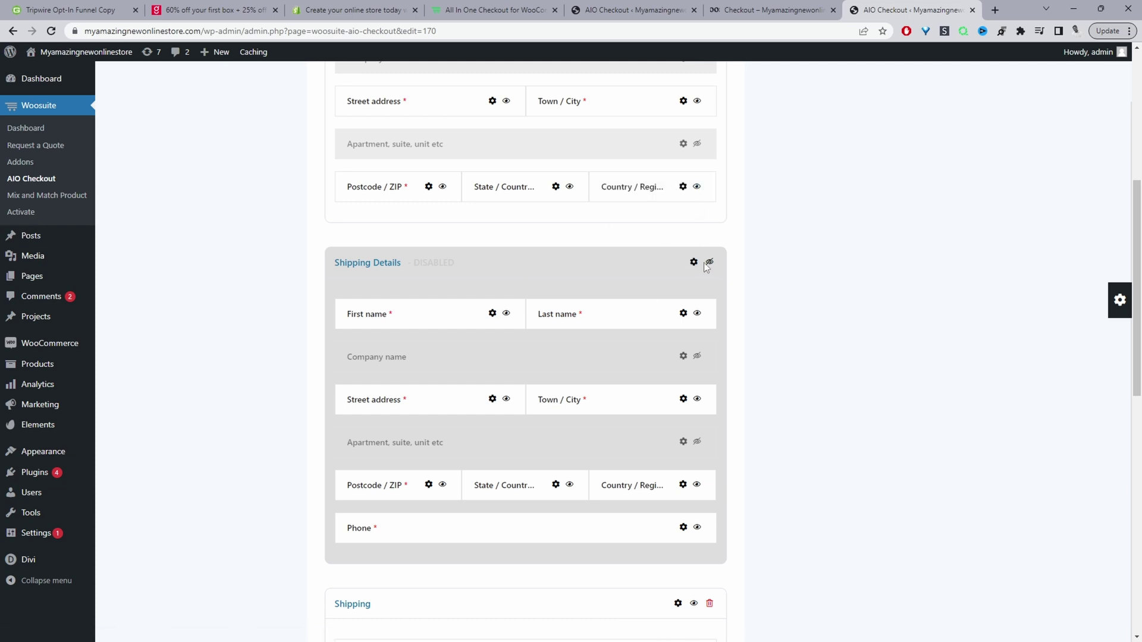
Step: Try out a Checkbox field above the email address in Billing Details, and remove it again
scroll(662, 260, up, 6)
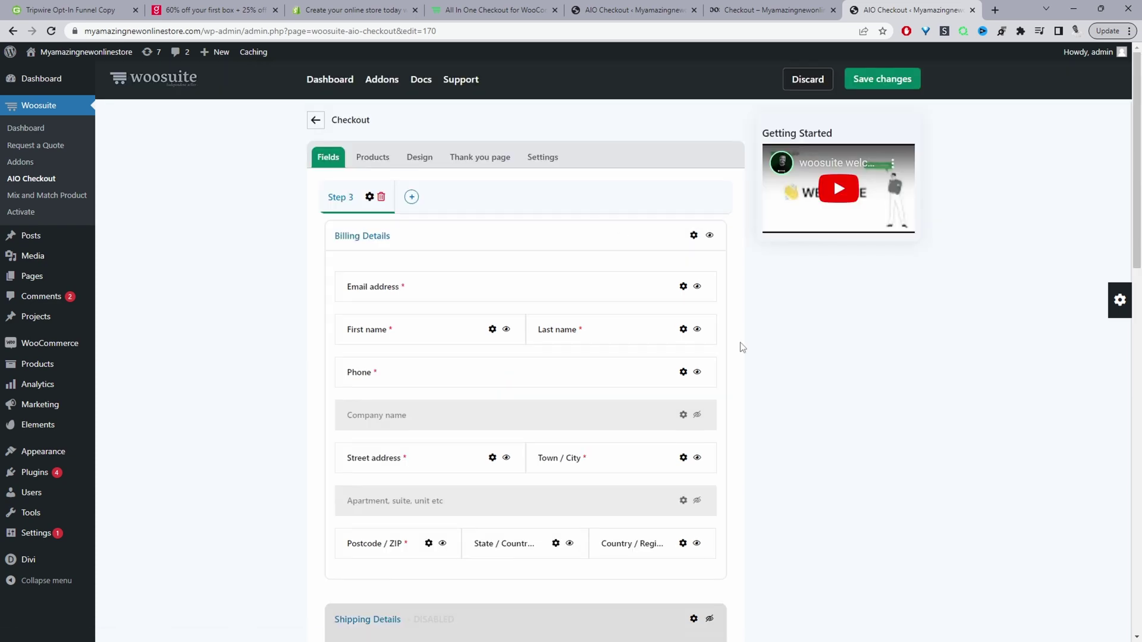
click(1118, 300)
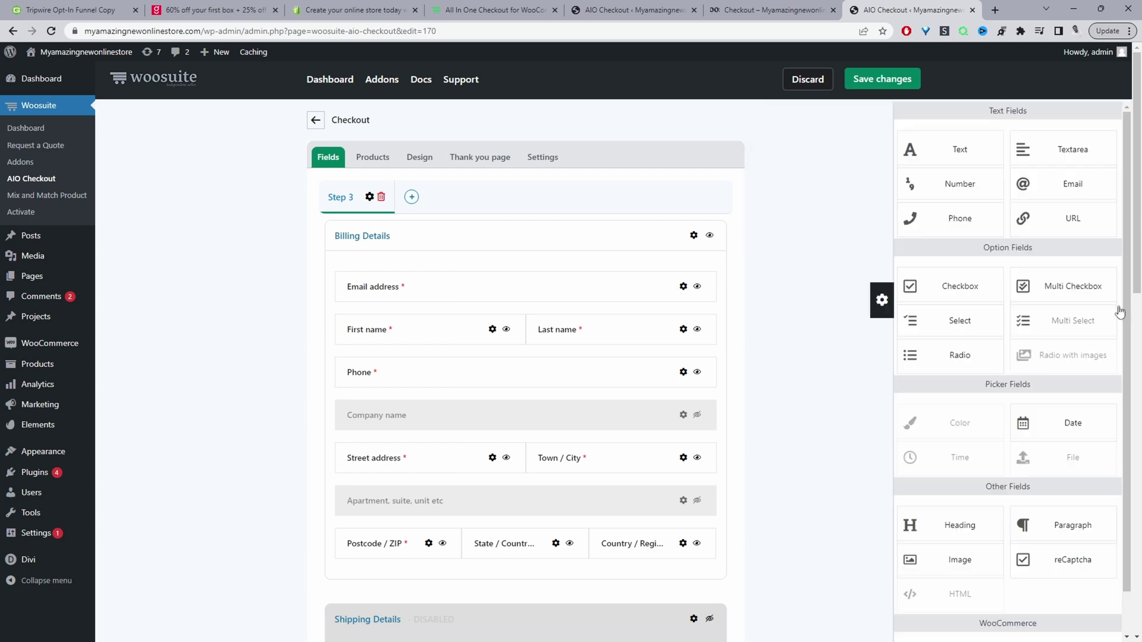
drag(971, 288, 450, 252)
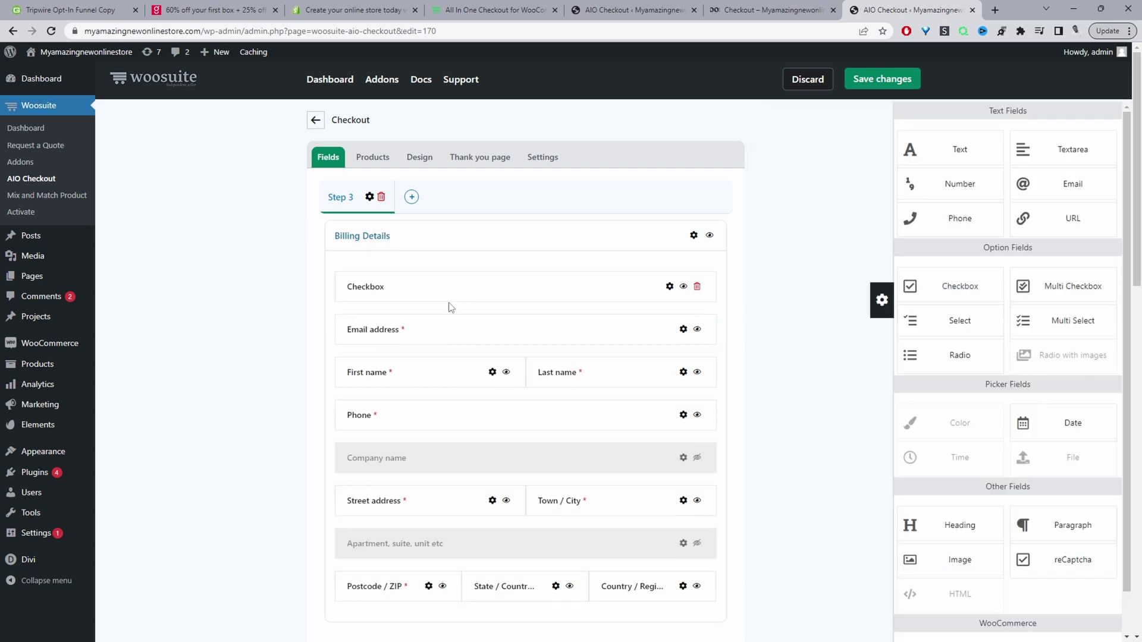
mouse_move(612, 289)
mouse_down()
mouse_move(612, 351)
mouse_move(600, 271)
mouse_up()
click(697, 287)
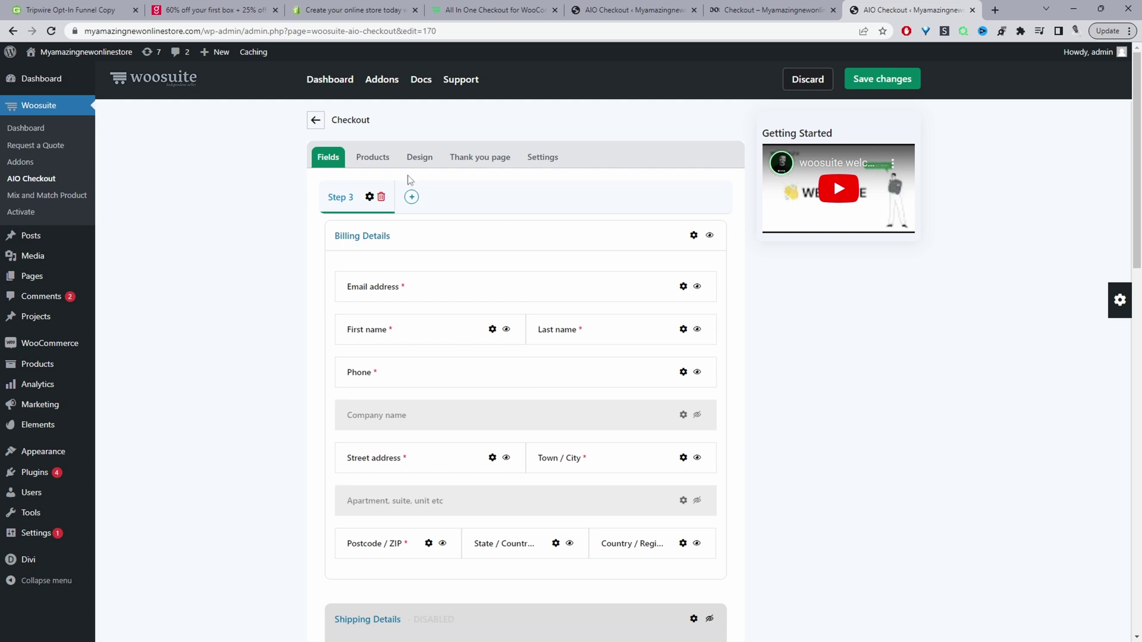
Step: Add a second checkout step and delete it, and look at the label setting of Step 3
click(411, 198)
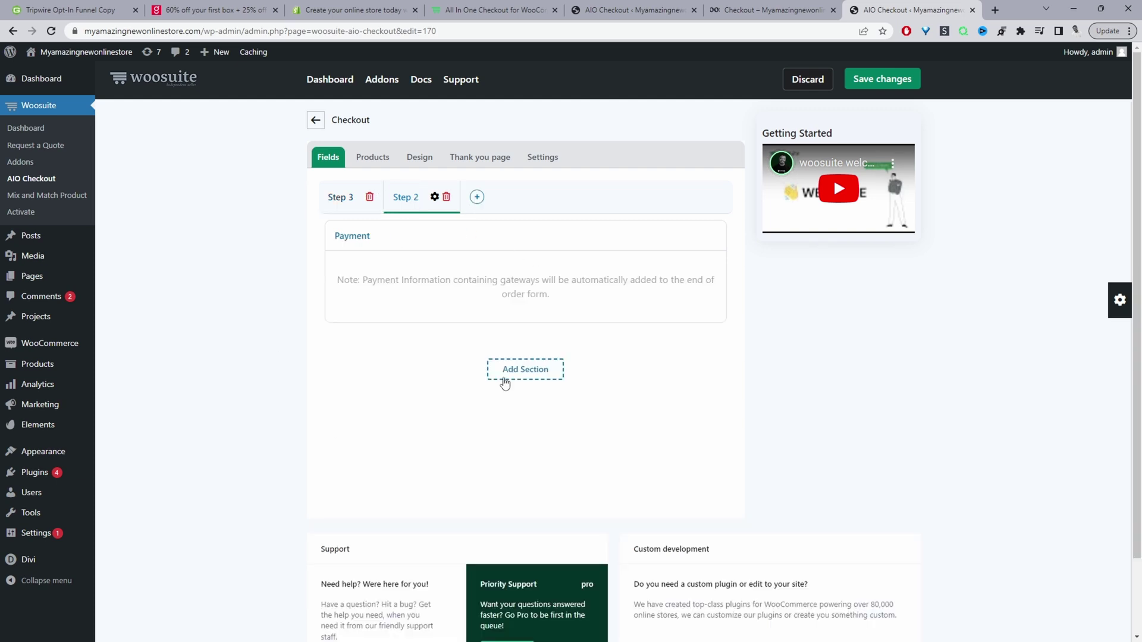
click(446, 196)
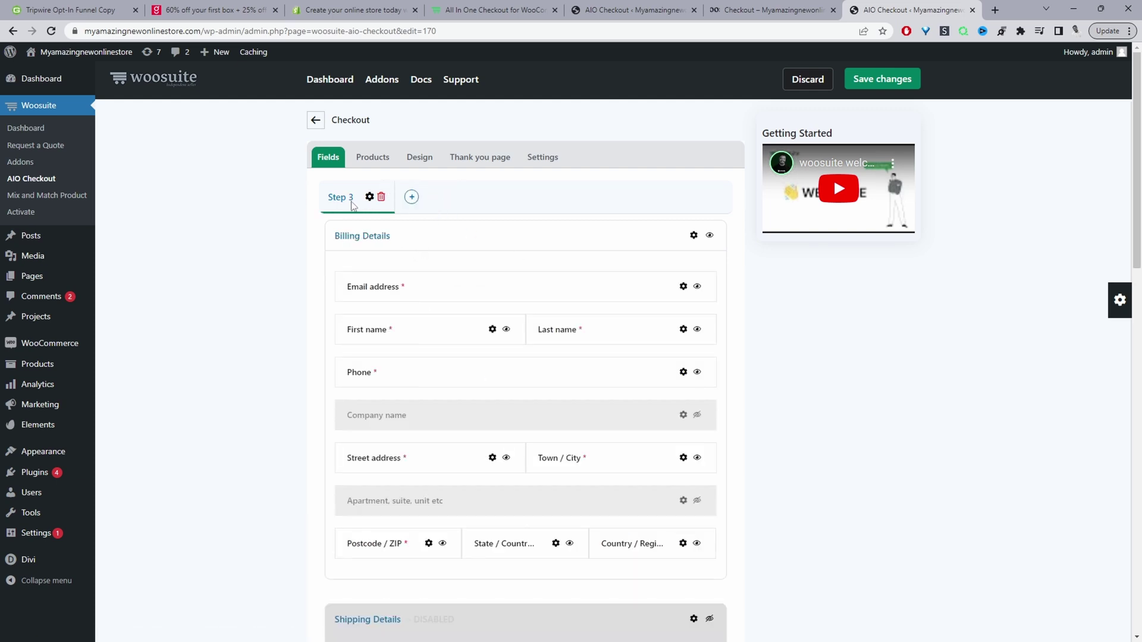
click(369, 197)
drag(936, 172, 904, 182)
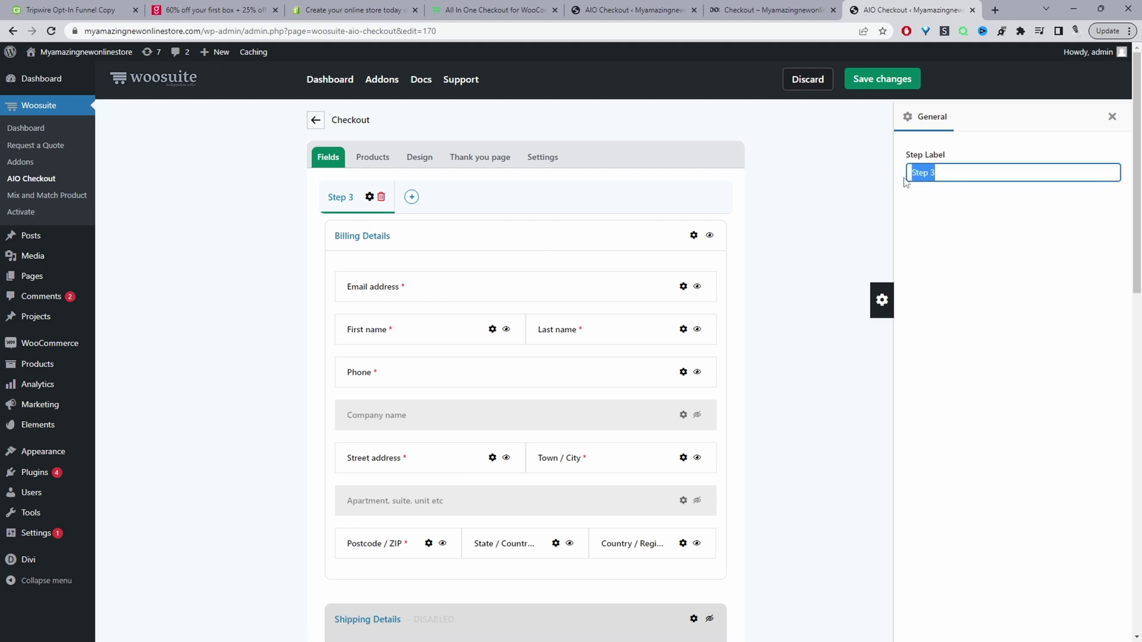
click(1111, 117)
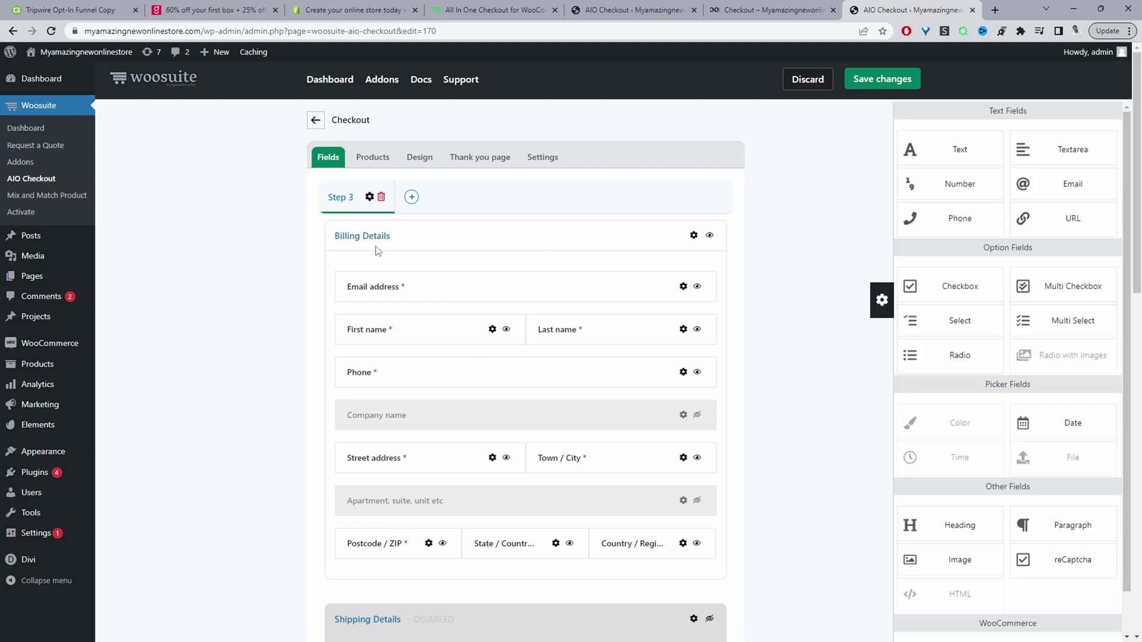
Step: Try adding Ag1 pill form as a second checkout product, and check the discount types offered for AG11
click(380, 157)
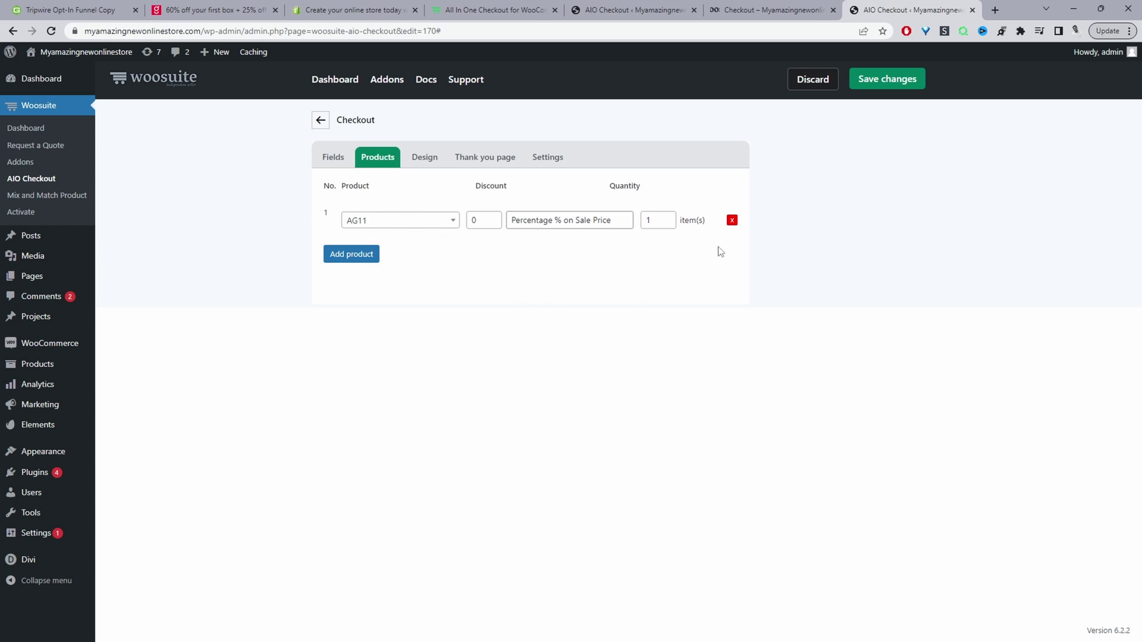
click(355, 257)
click(425, 262)
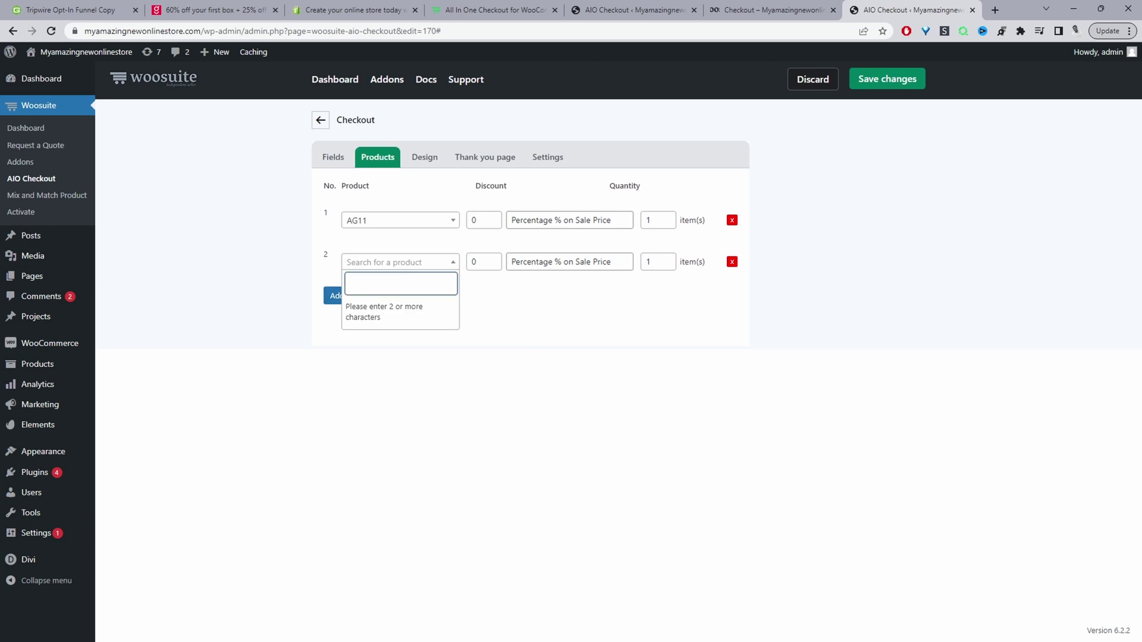
text(ag)
click(374, 308)
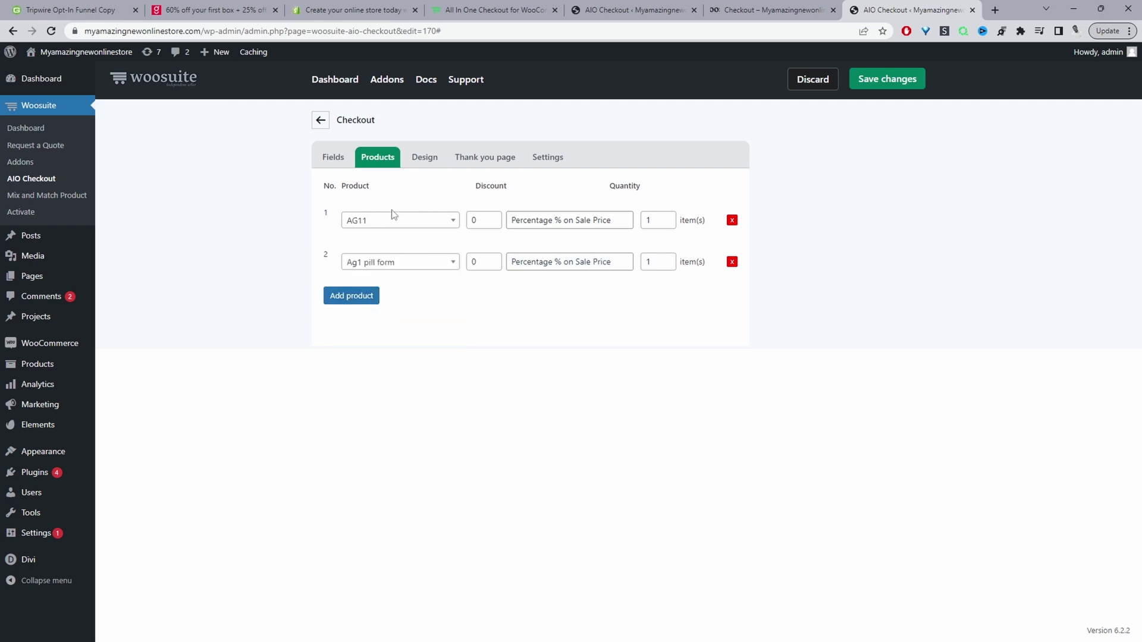
click(732, 263)
key(Return)
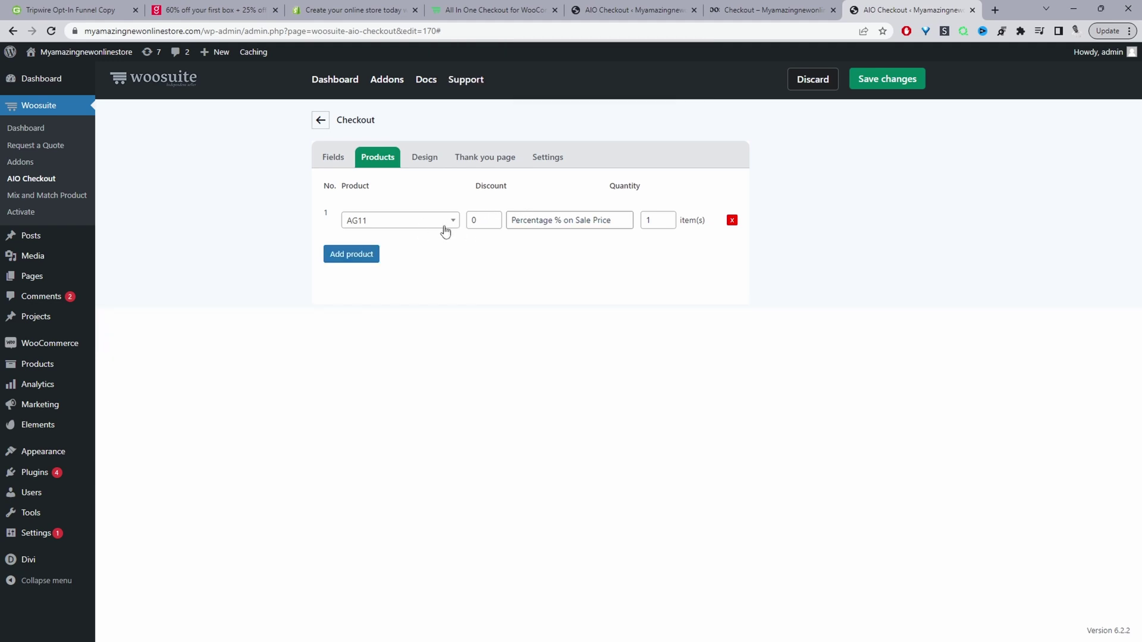
click(532, 226)
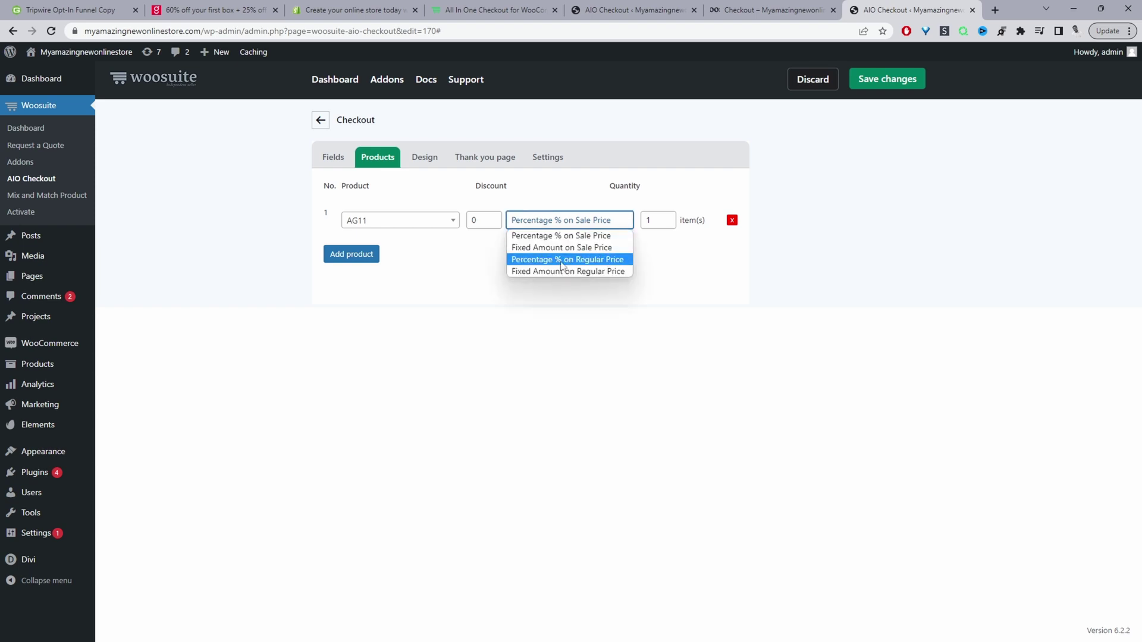
click(662, 253)
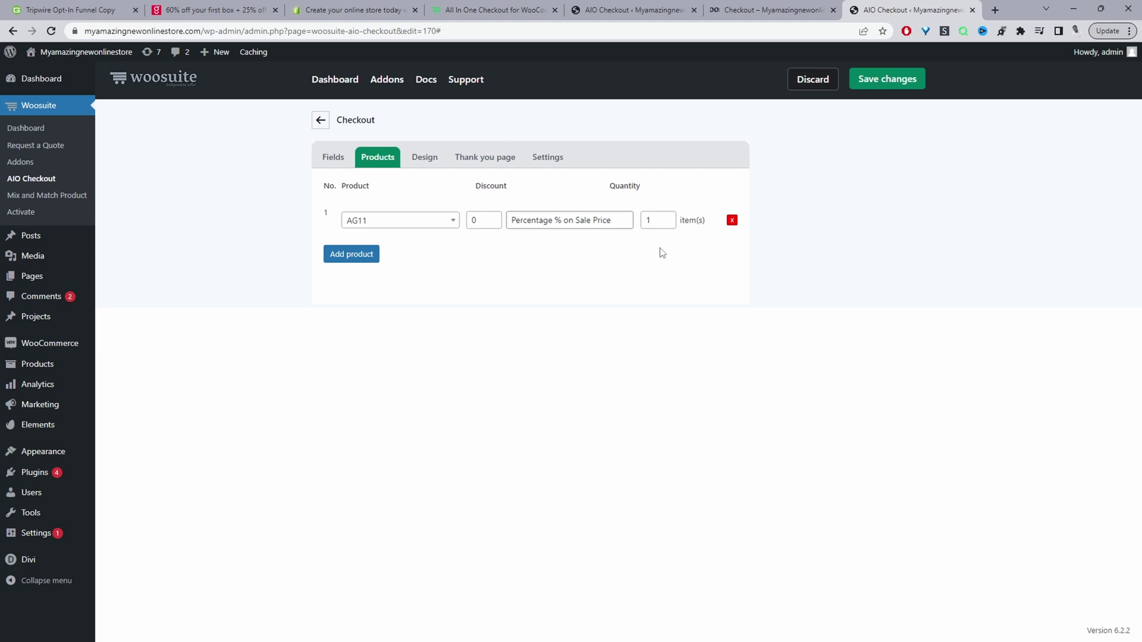
Step: Preview the checkout's single-column design and switch the column layout back to two columns
click(426, 167)
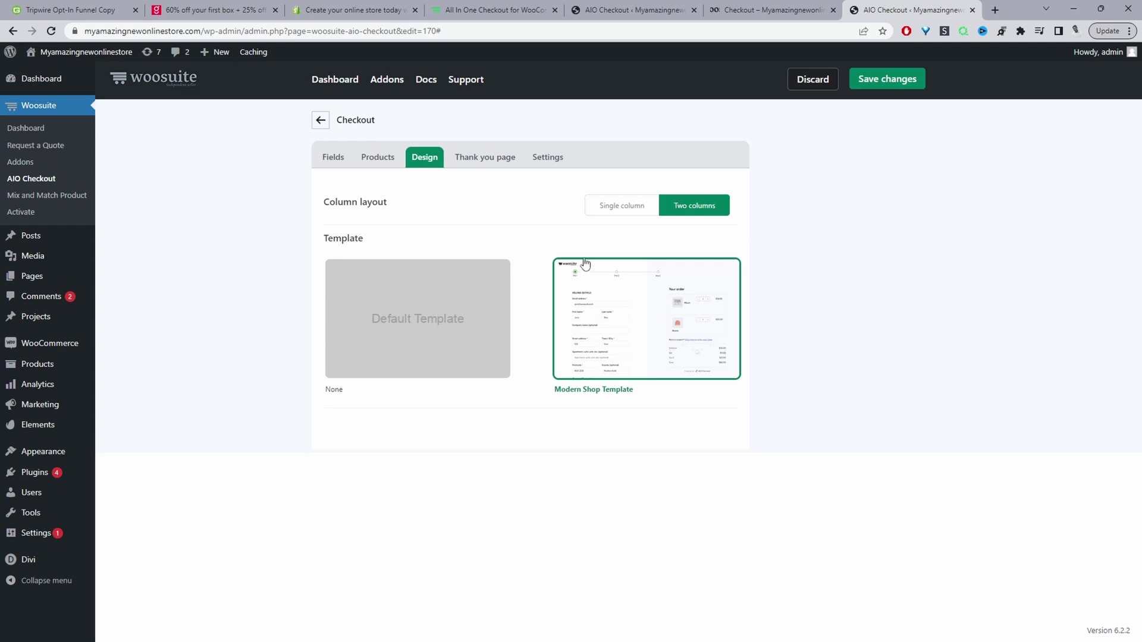
click(624, 205)
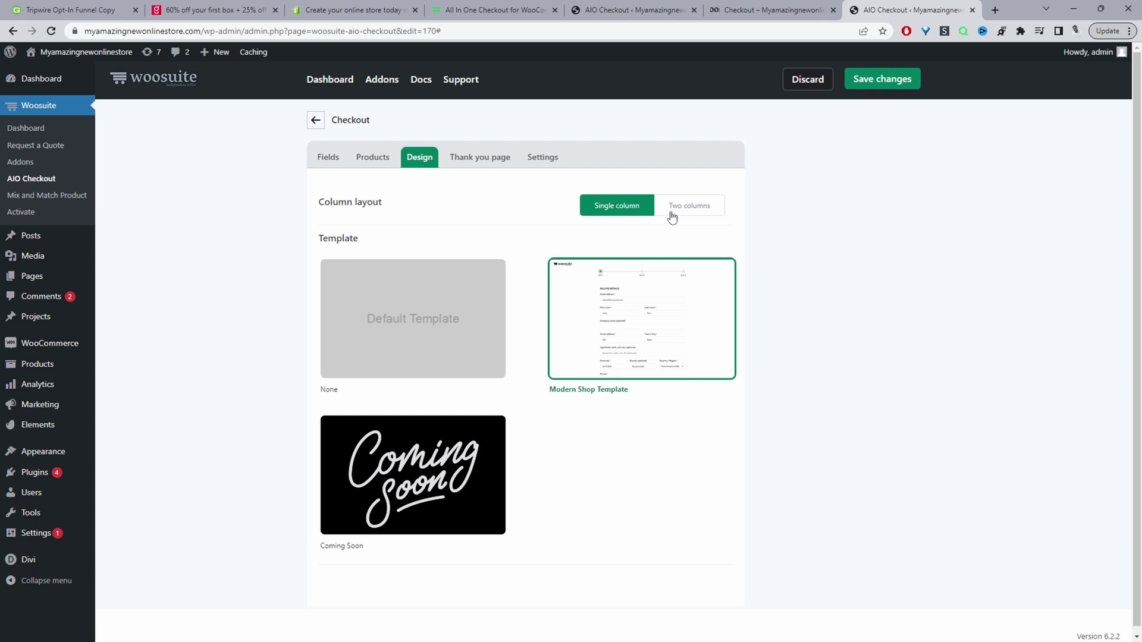
click(670, 212)
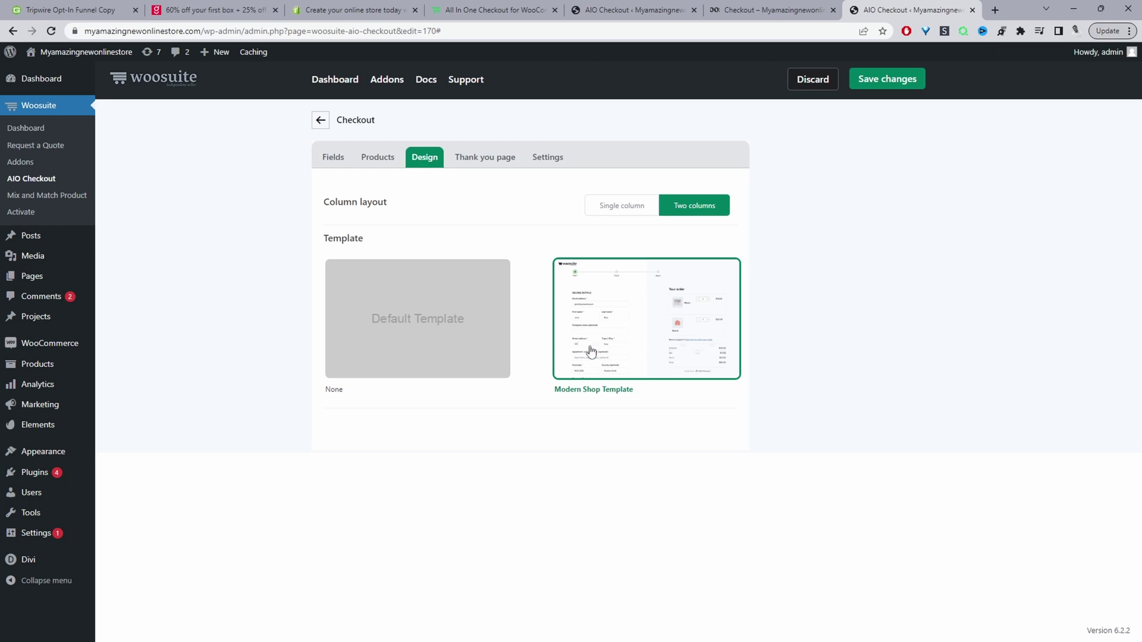
Step: Choose the Single Column Default template for the checkout's thank you page
click(470, 159)
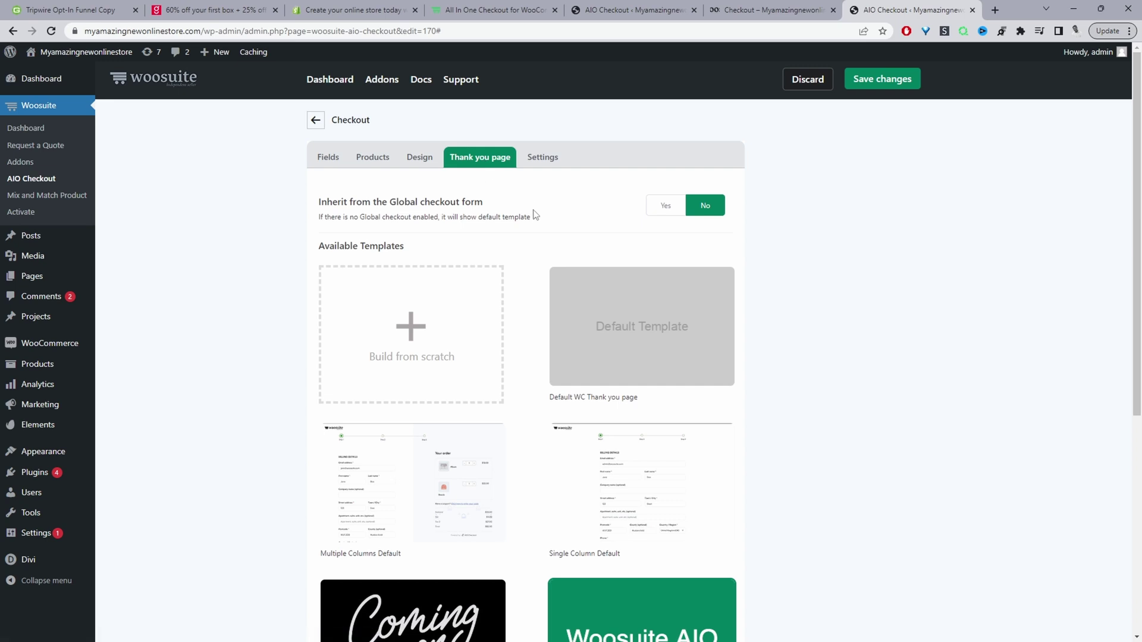
scroll(515, 303, down, 1)
scroll(670, 382, down, 5)
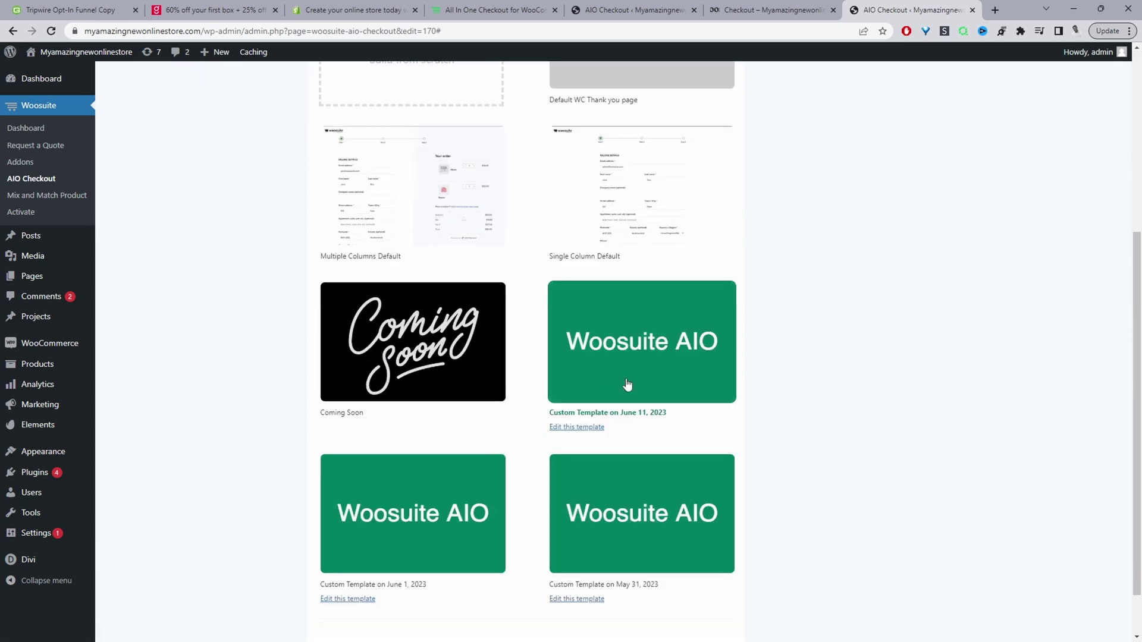
scroll(627, 384, up, 6)
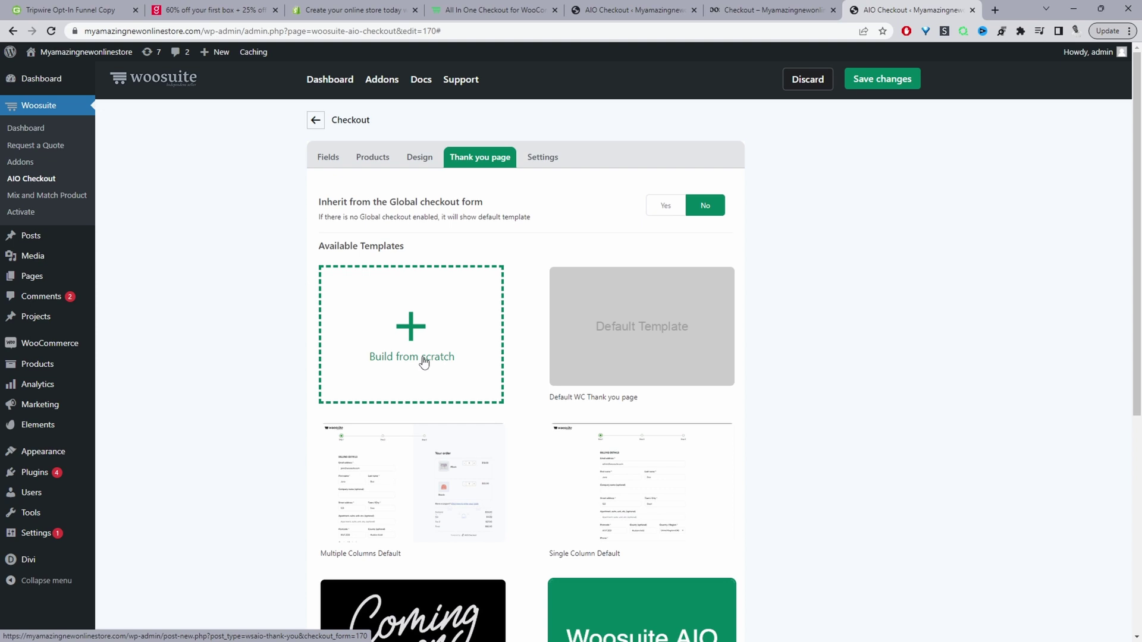
scroll(424, 361, down, 5)
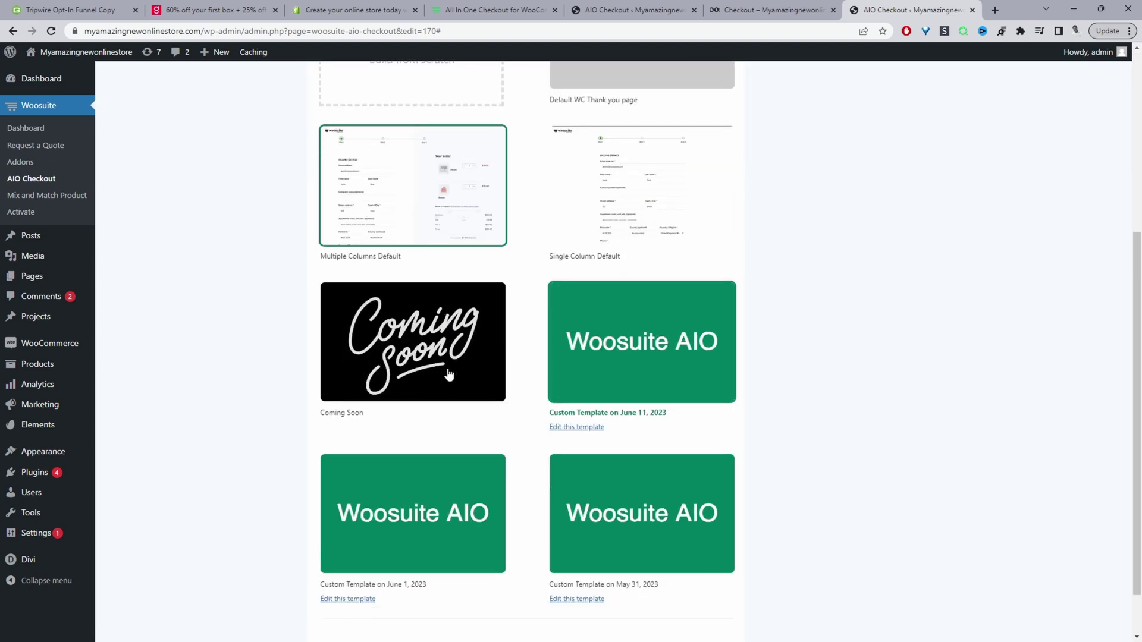
click(619, 188)
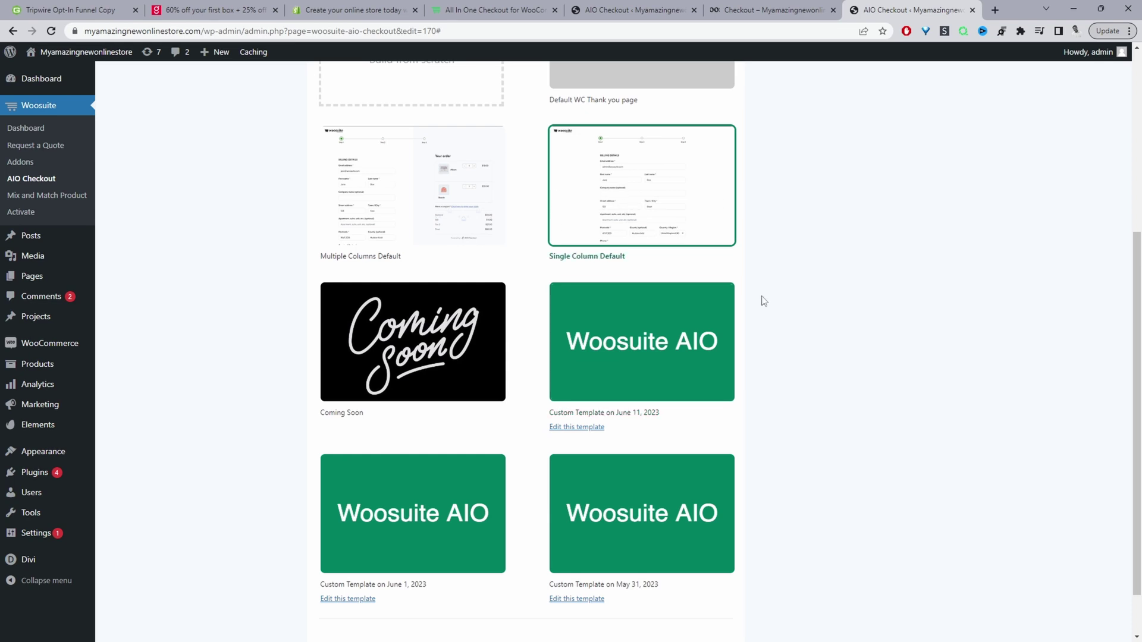
Step: Review the checkout's settings, checking its name, slug, the user groups it can apply to and the custom checkout button text
scroll(669, 292, up, 6)
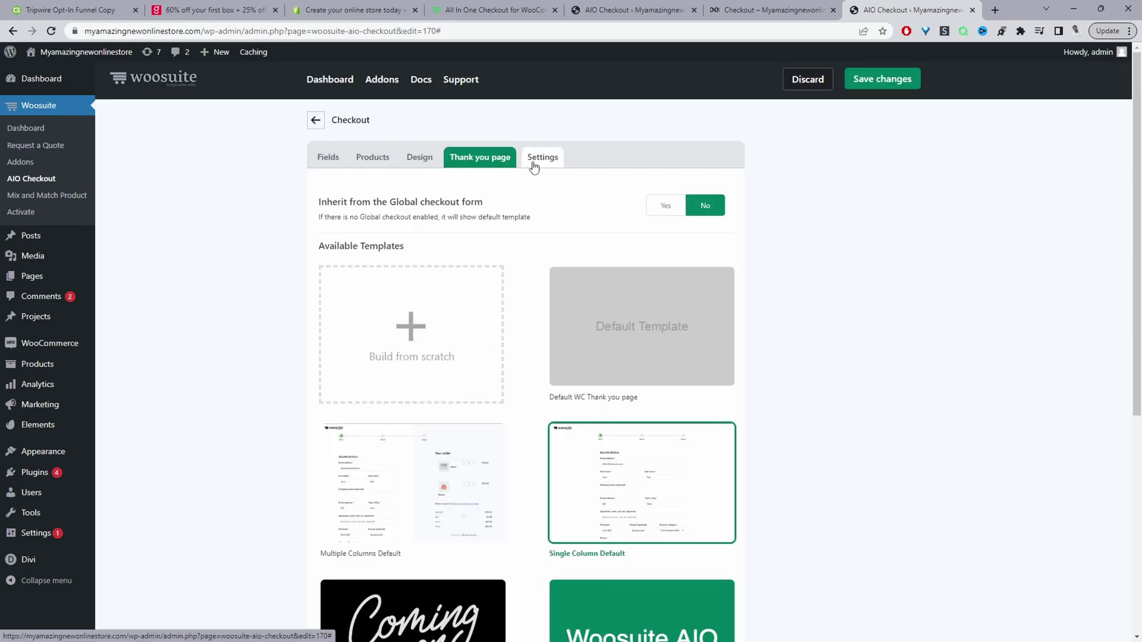
click(535, 158)
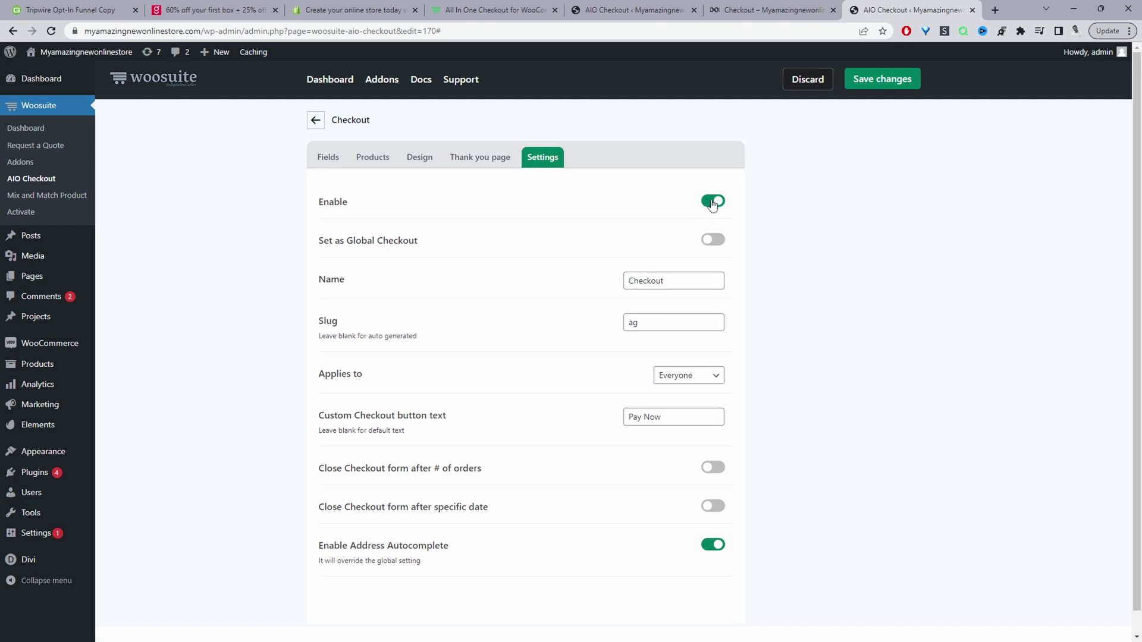
drag(669, 281, 612, 280)
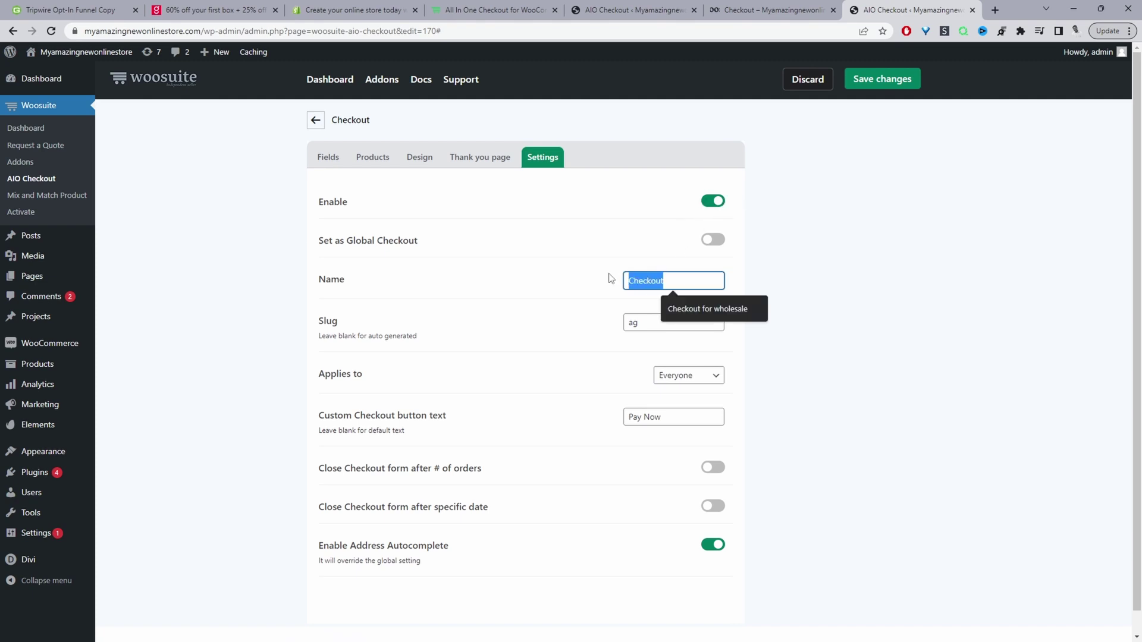
drag(684, 324, 618, 324)
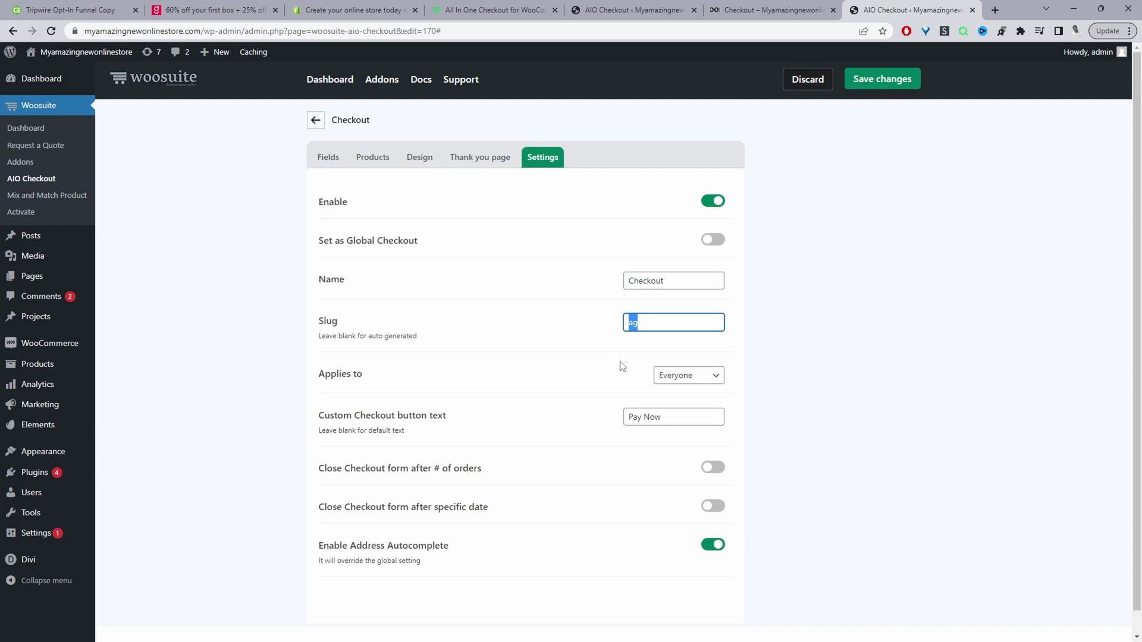
click(676, 376)
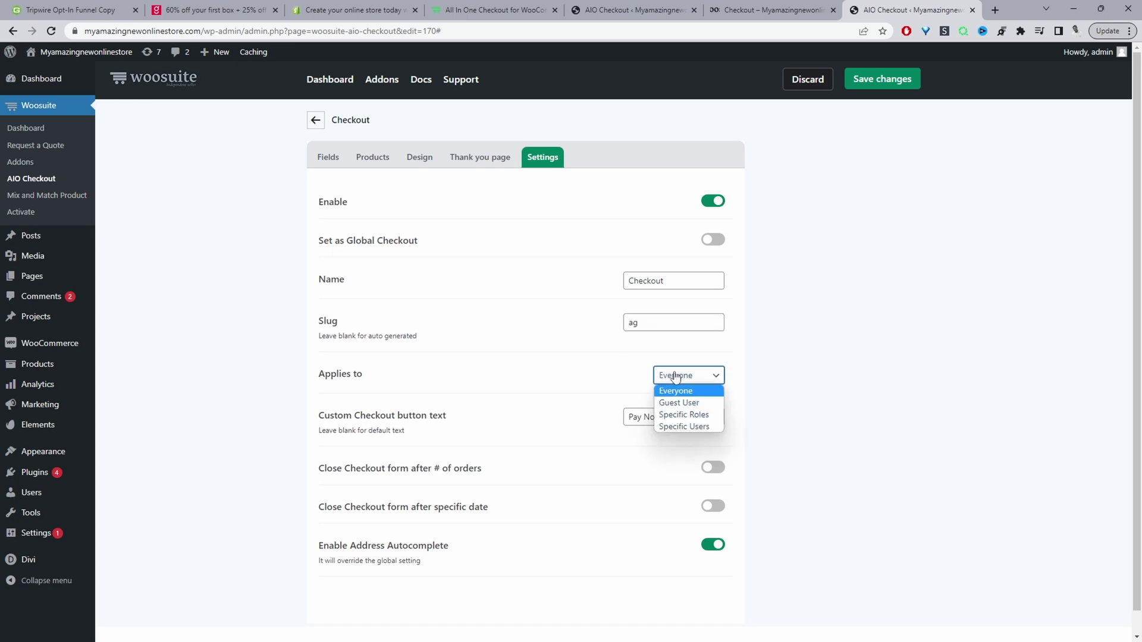
click(676, 376)
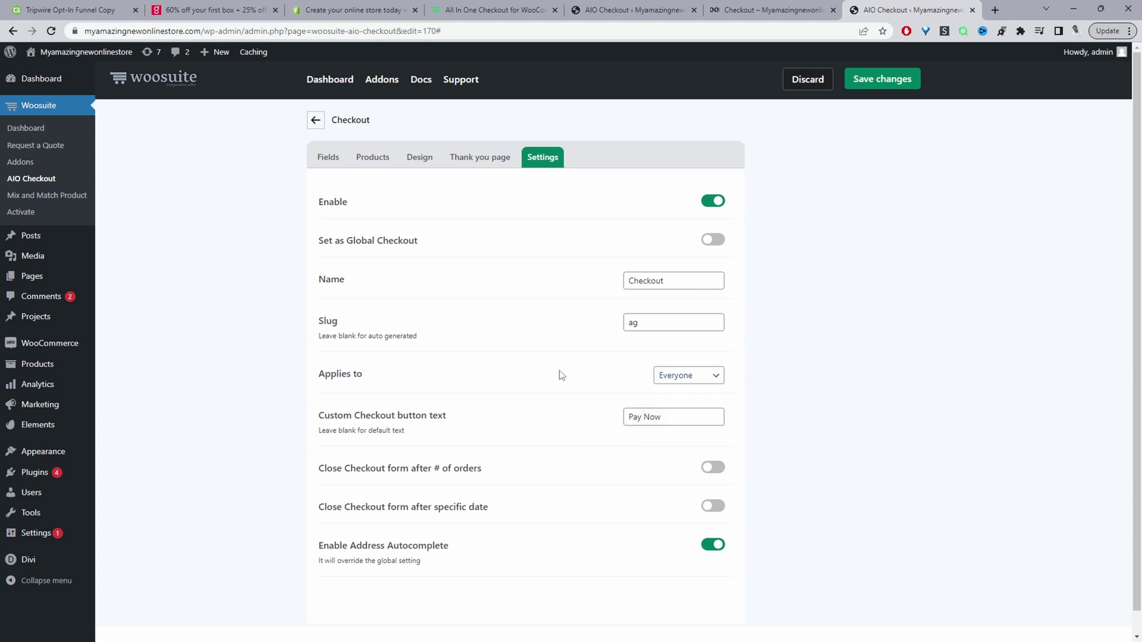
scroll(600, 386, down, 1)
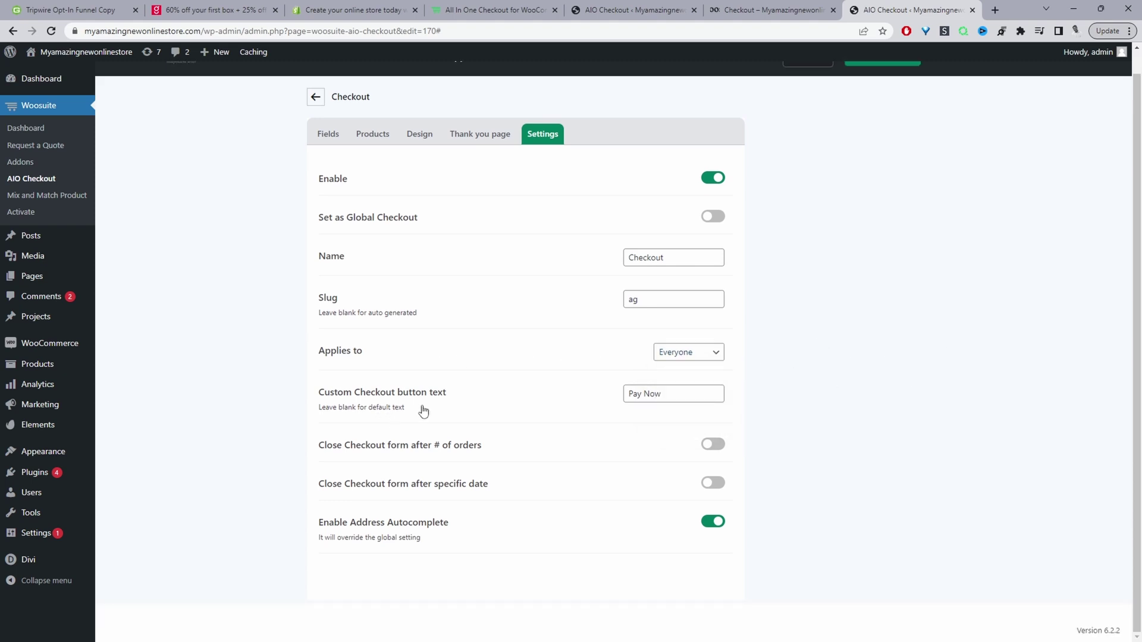
click(680, 393)
drag(680, 393, 611, 396)
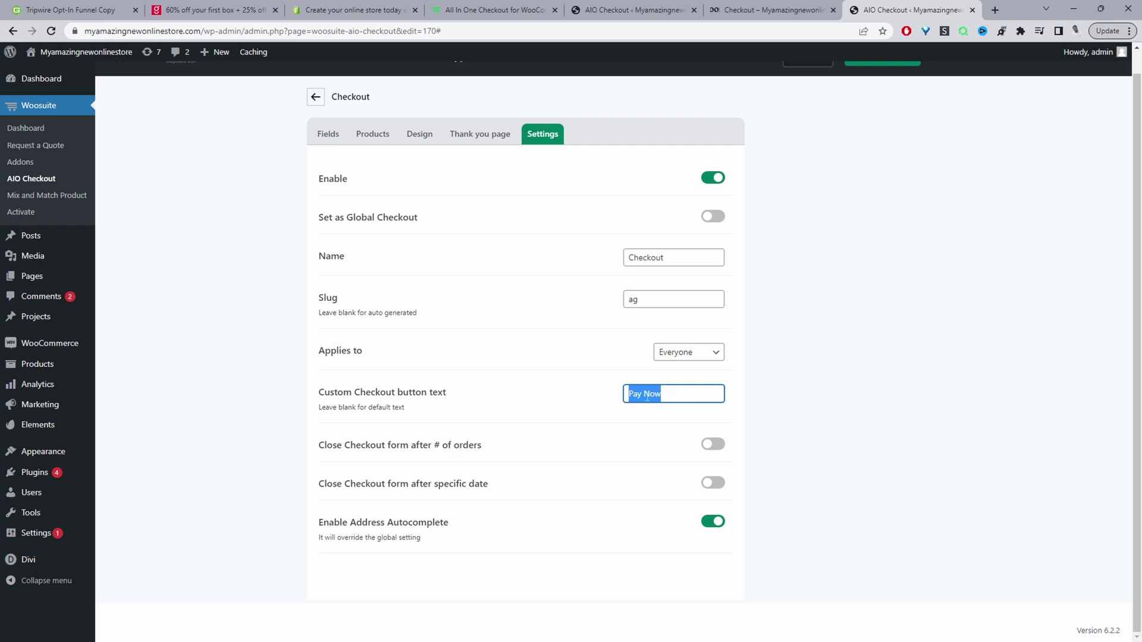
click(813, 410)
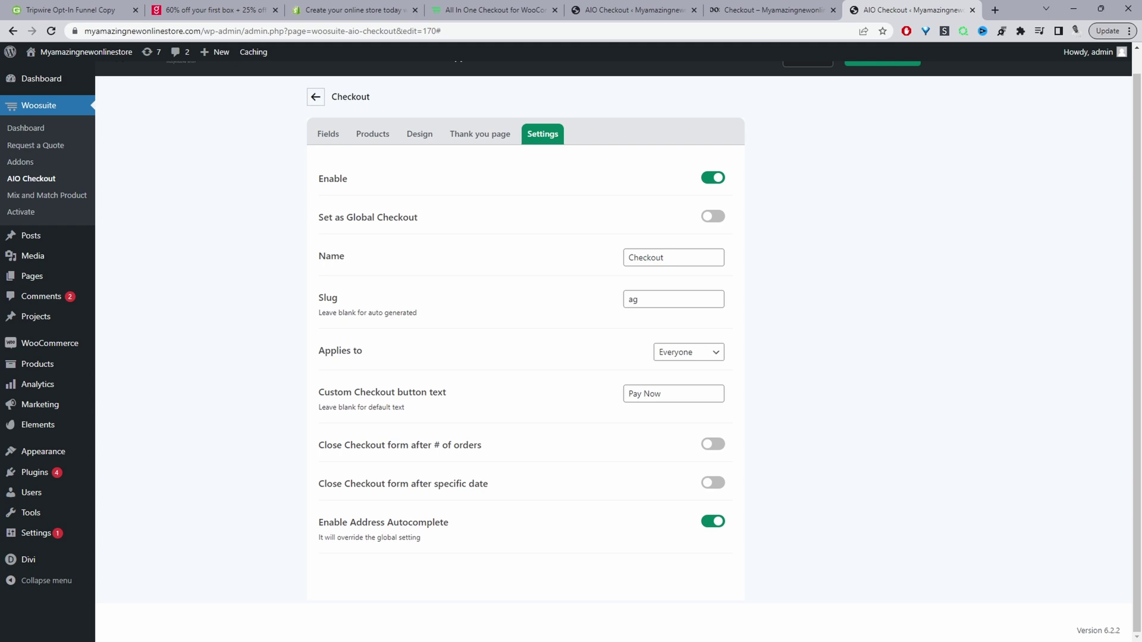
Step: Save the checkout's changes and get the shortcode of the checkout dated 07 March 2023
scroll(687, 483, up, 1)
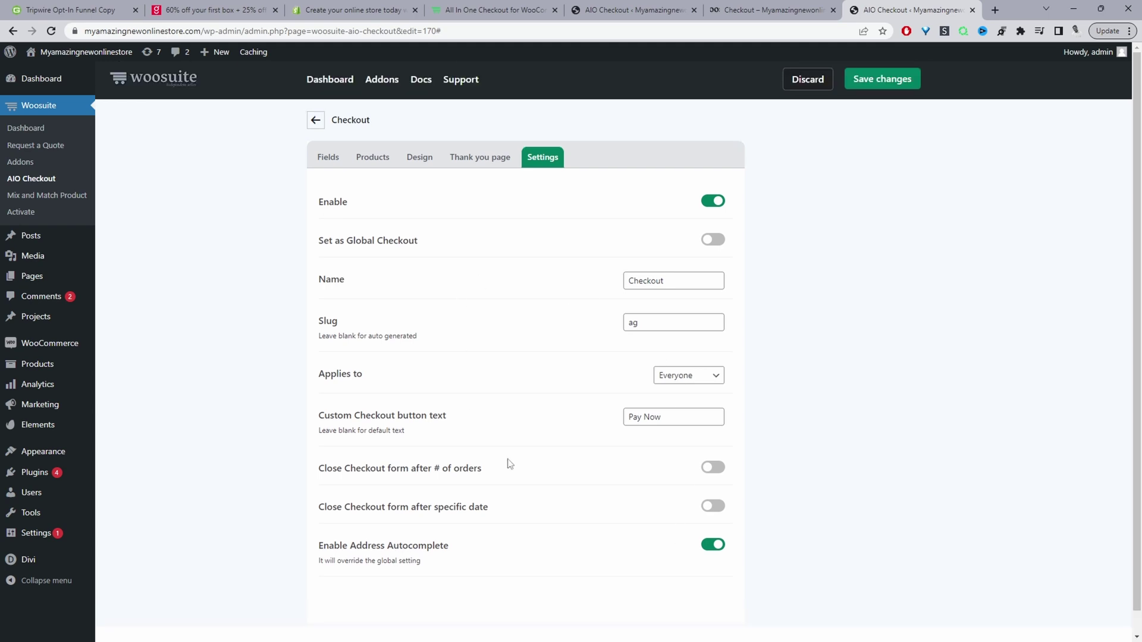
click(885, 83)
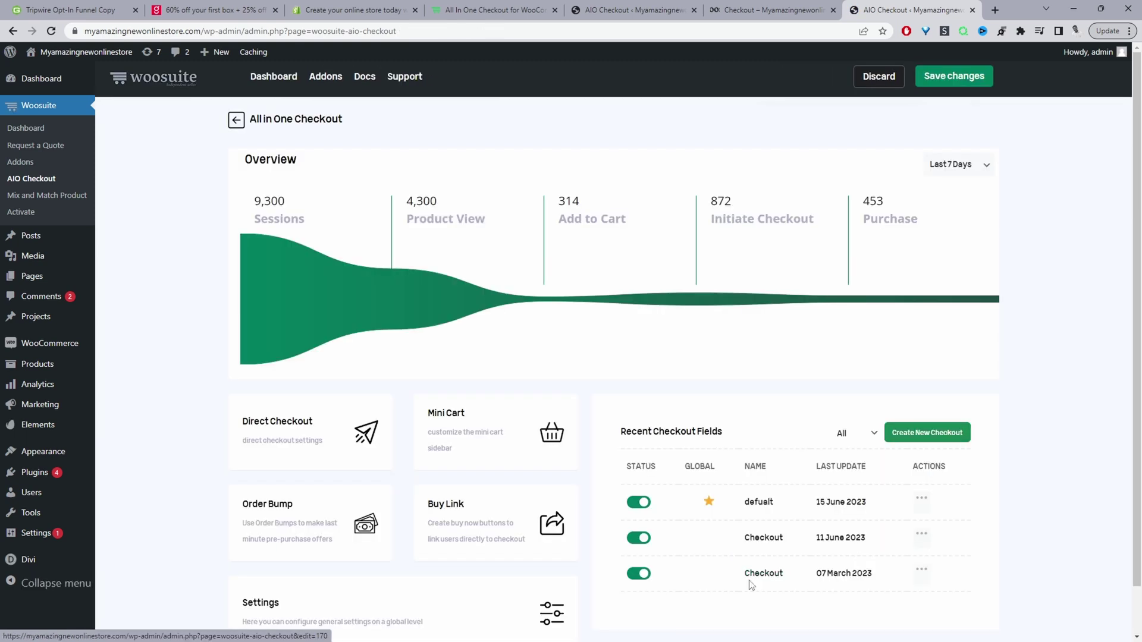
click(921, 571)
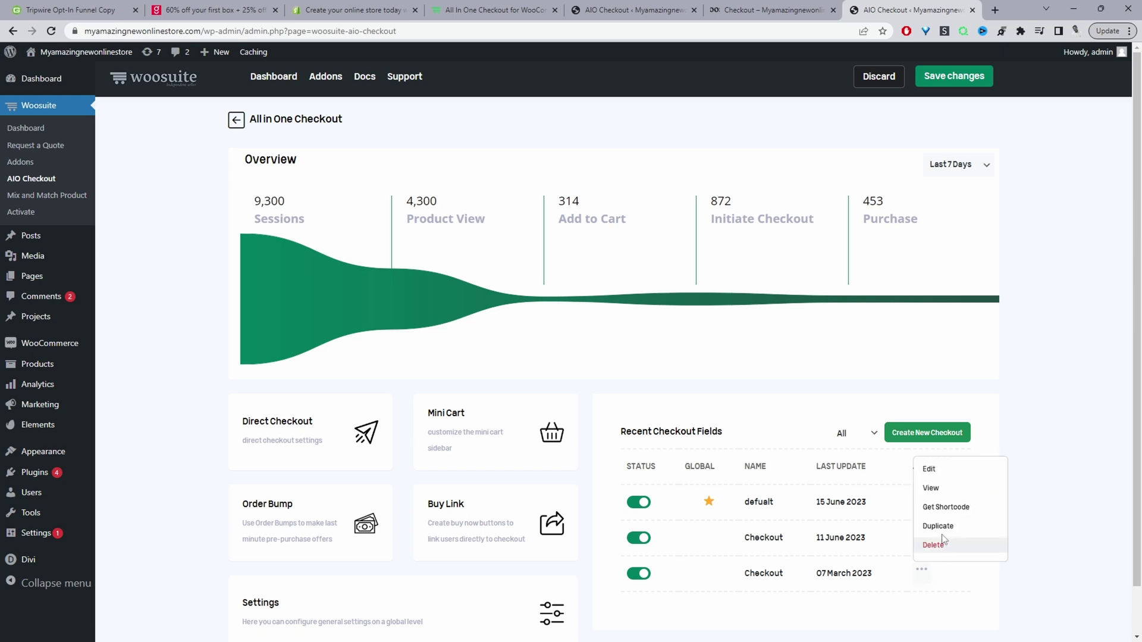
click(945, 507)
key(Return)
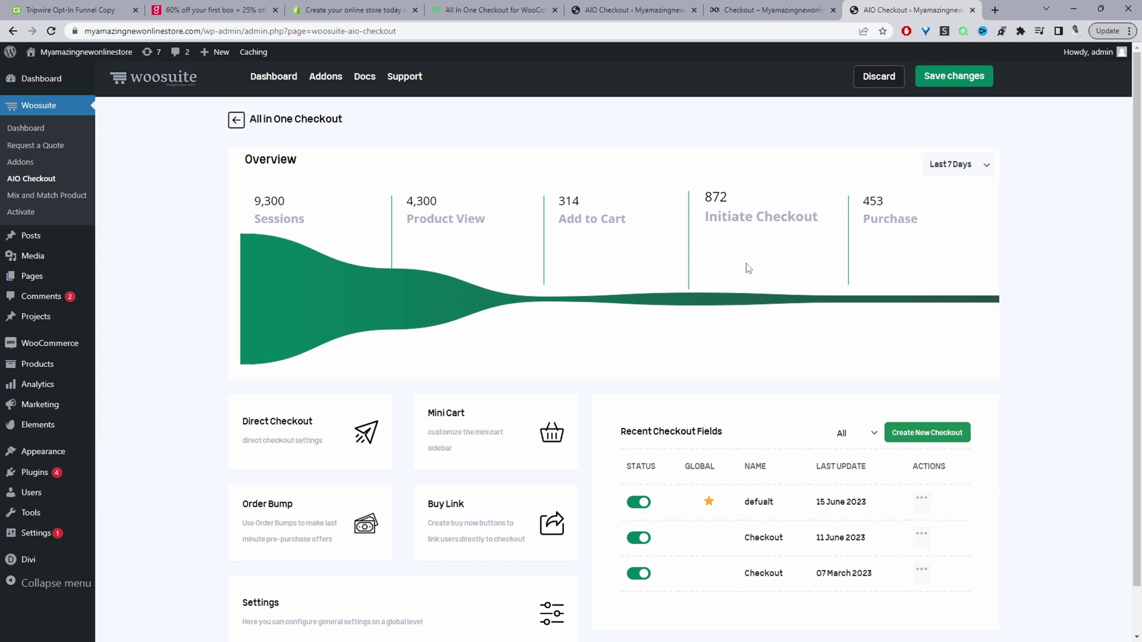
Step: View the live page of the checkout dated 07 March 2023, from its billing details to the order bump
click(921, 571)
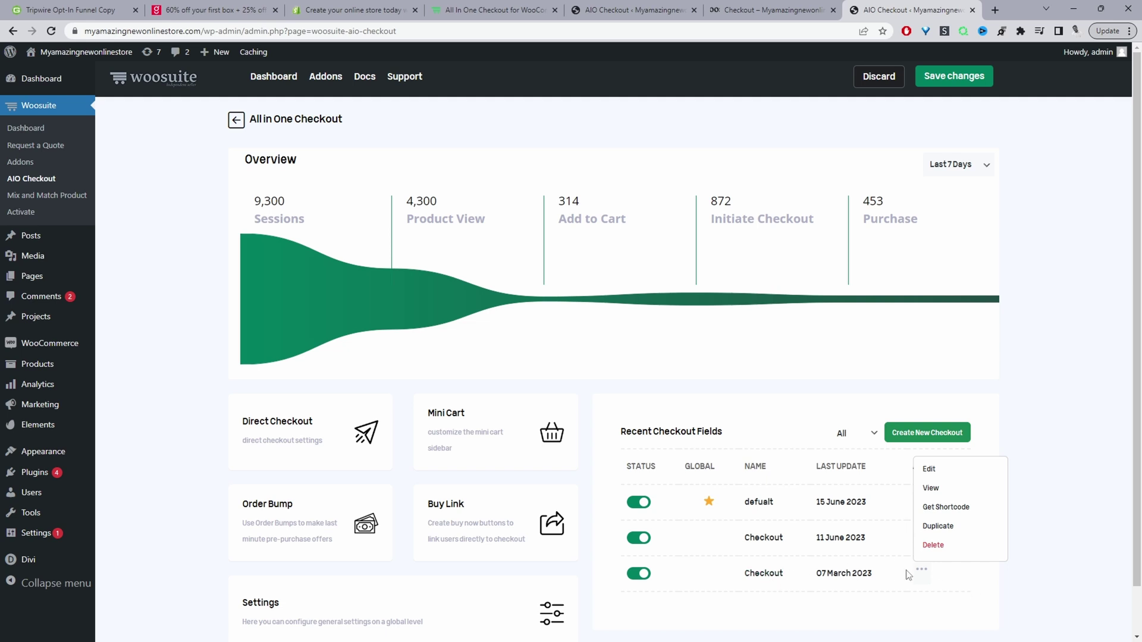
click(927, 493)
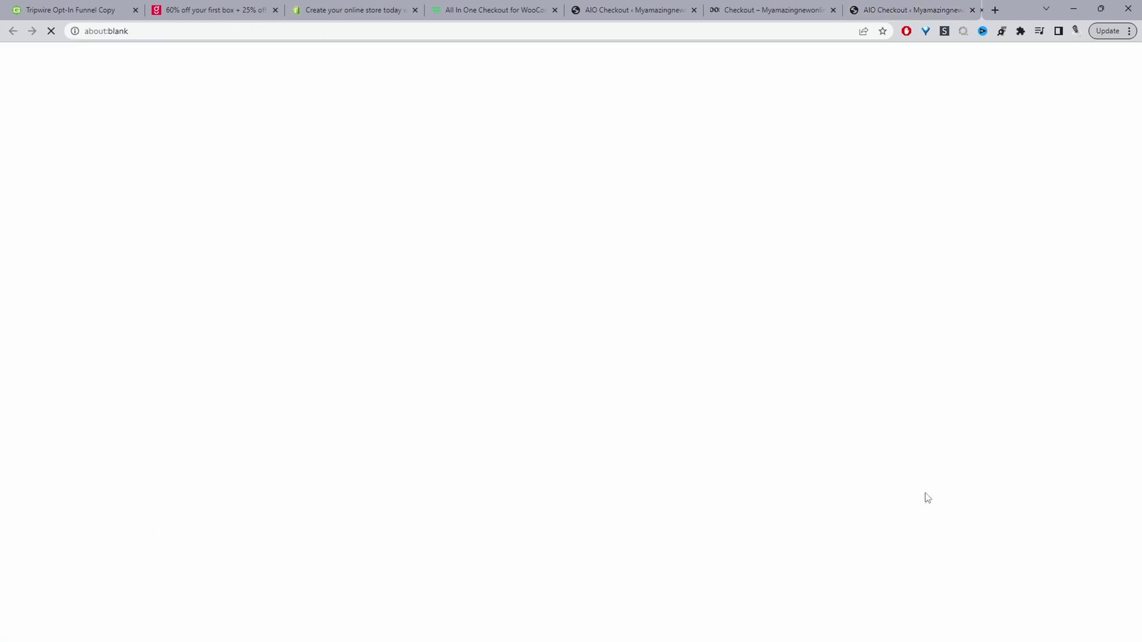
scroll(523, 381, down, 6)
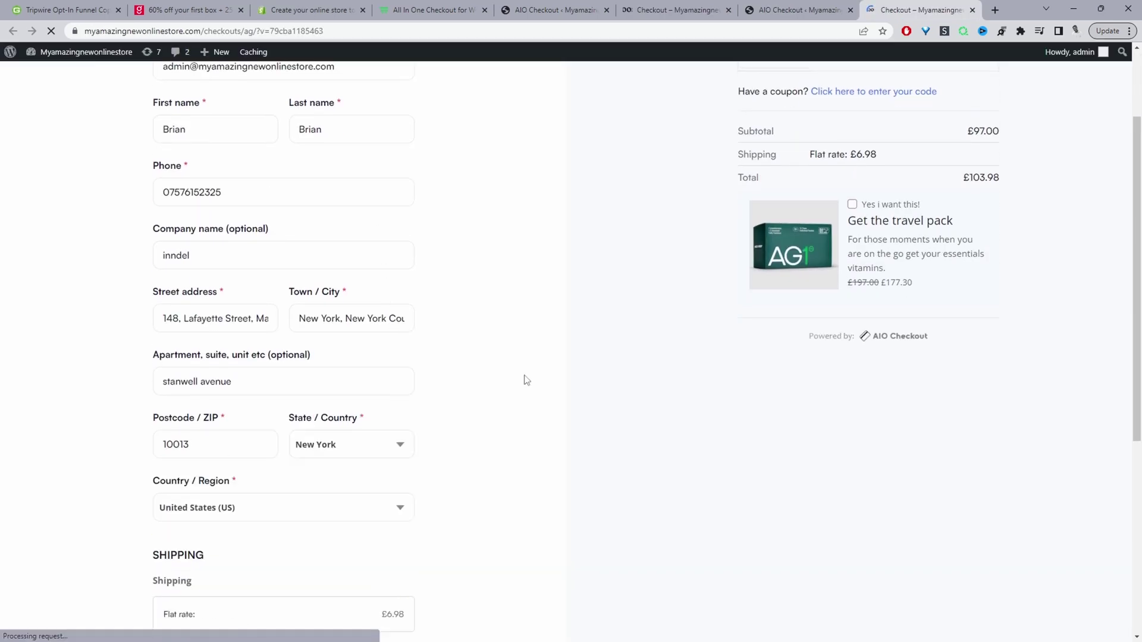
scroll(521, 387, up, 7)
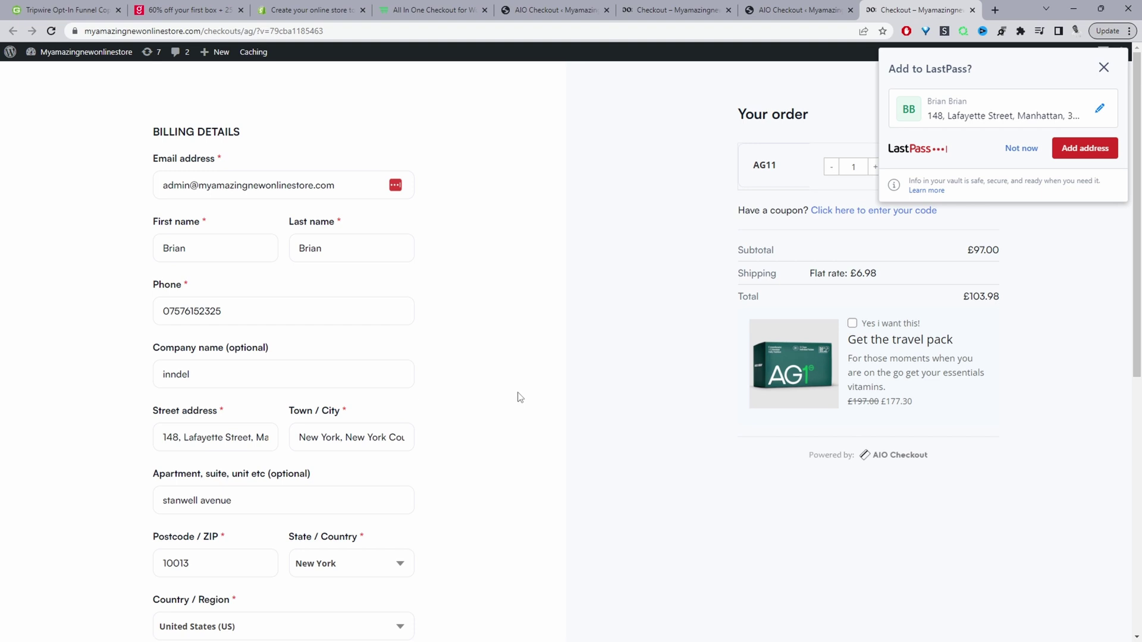
Step: Return to the site's admin, create a new page and start building it with the Divi Builder
click(797, 10)
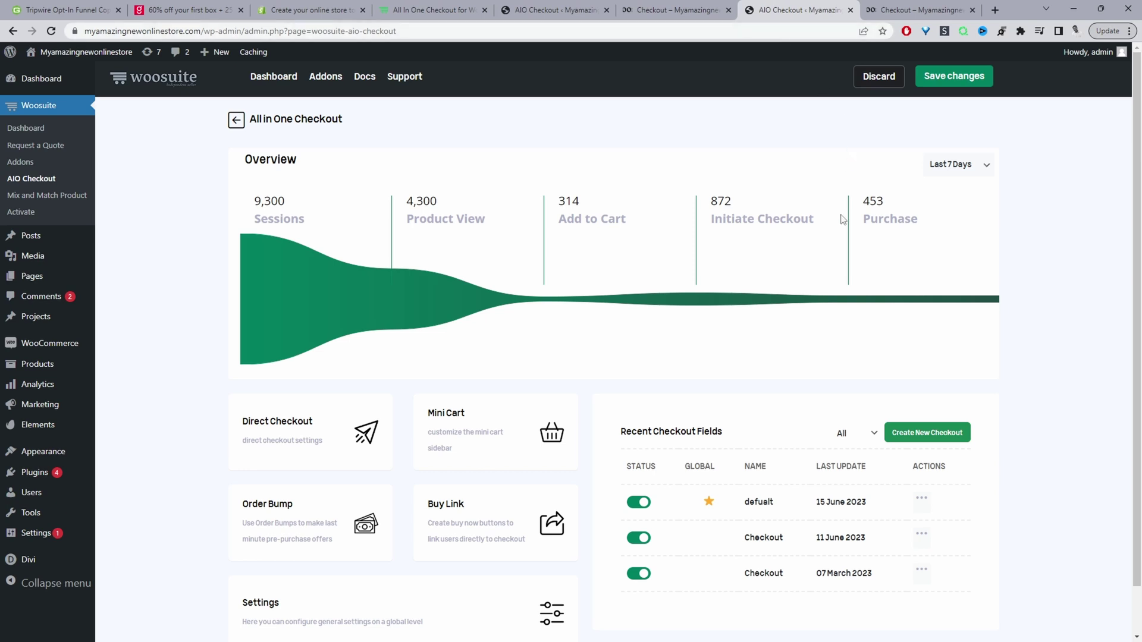
mouse_move(202, 56)
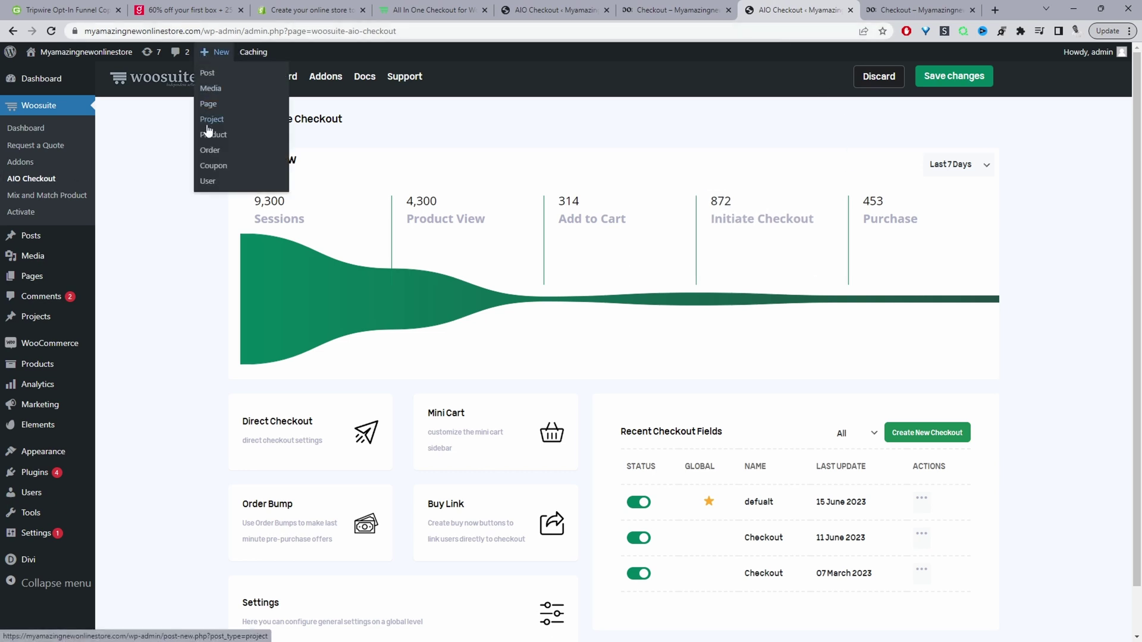
click(209, 104)
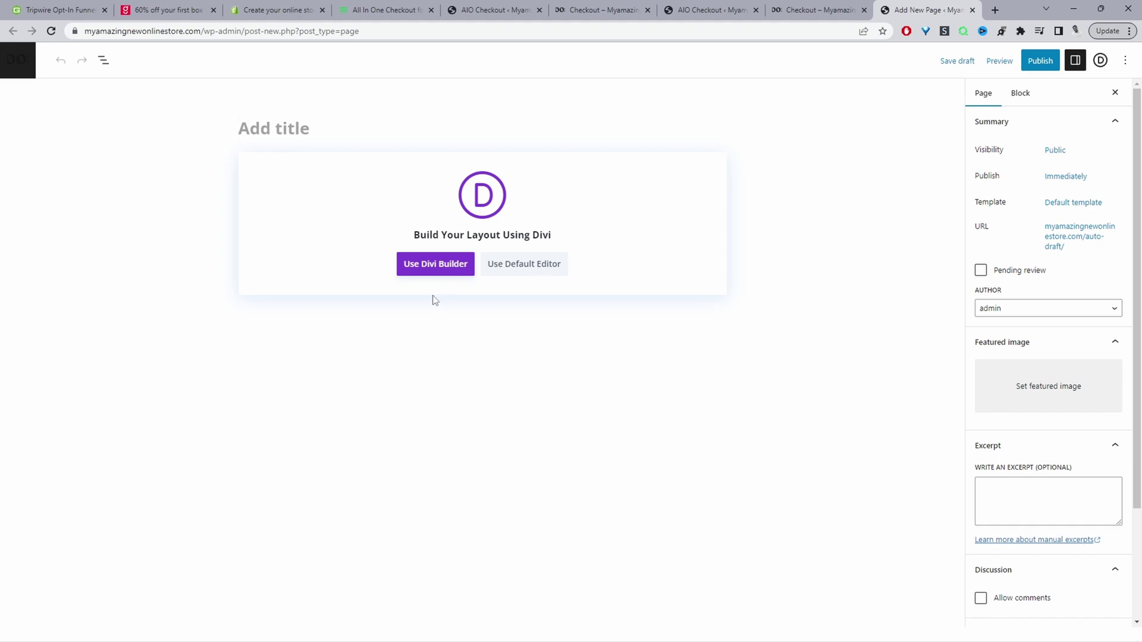
click(438, 266)
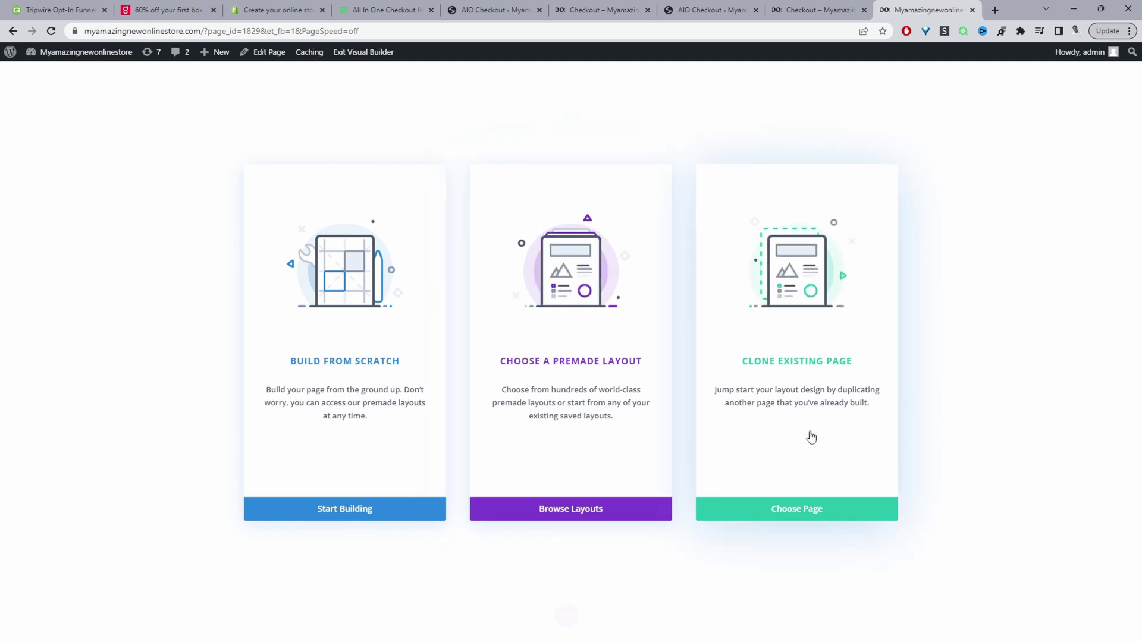
Step: Browse the premade layout packs and load the existing Landing page into the new page
click(601, 431)
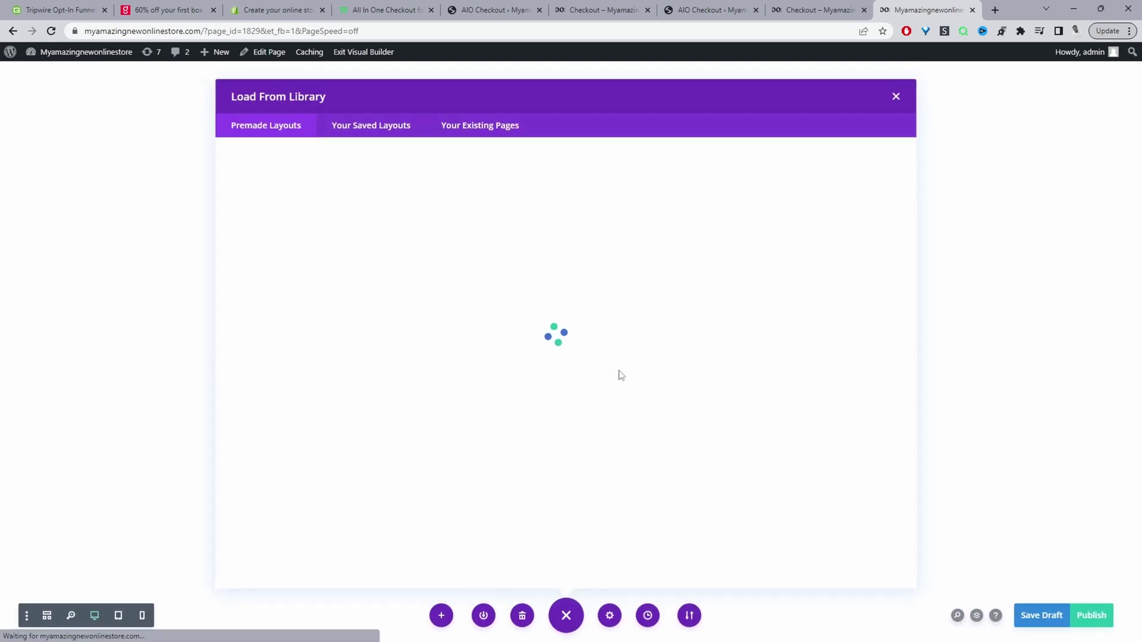
double_click(492, 172)
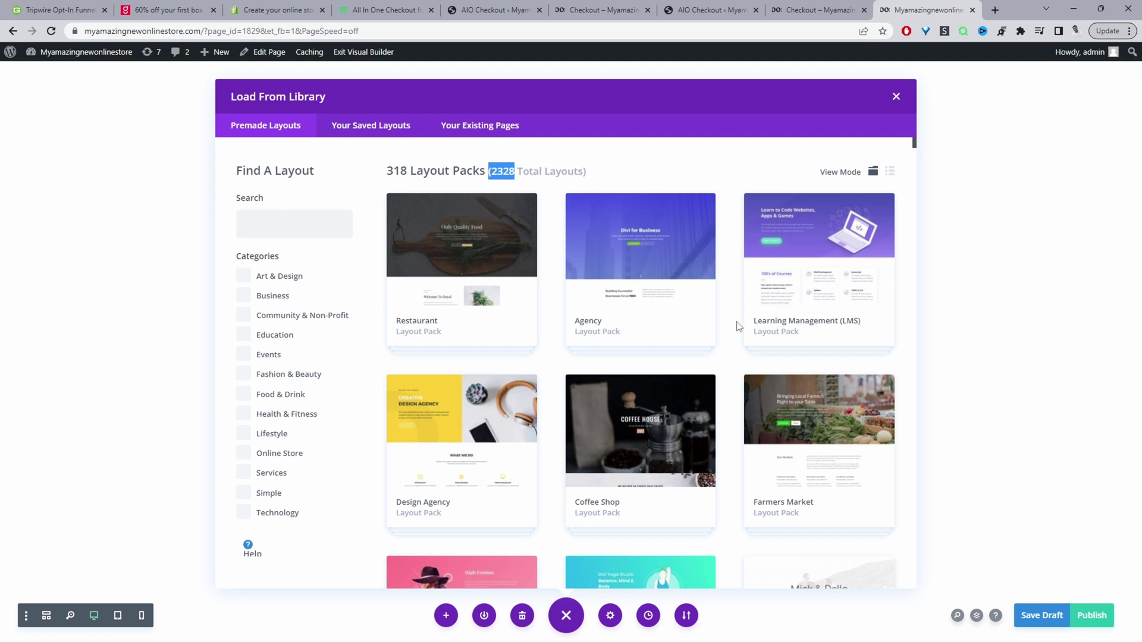
scroll(671, 454, down, 20)
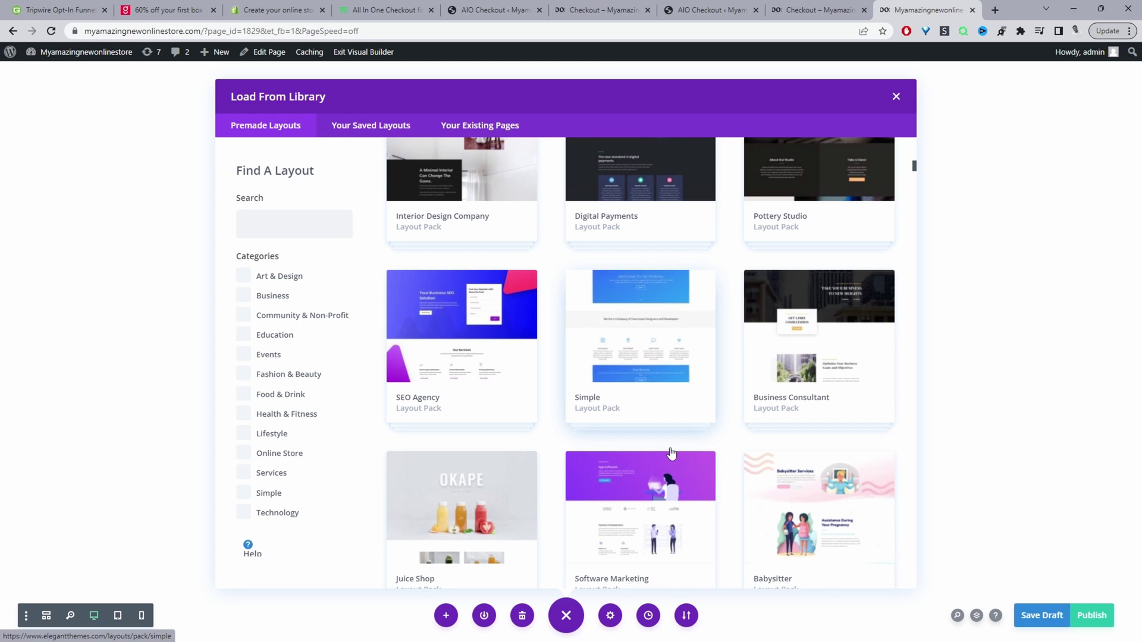
scroll(671, 453, down, 15)
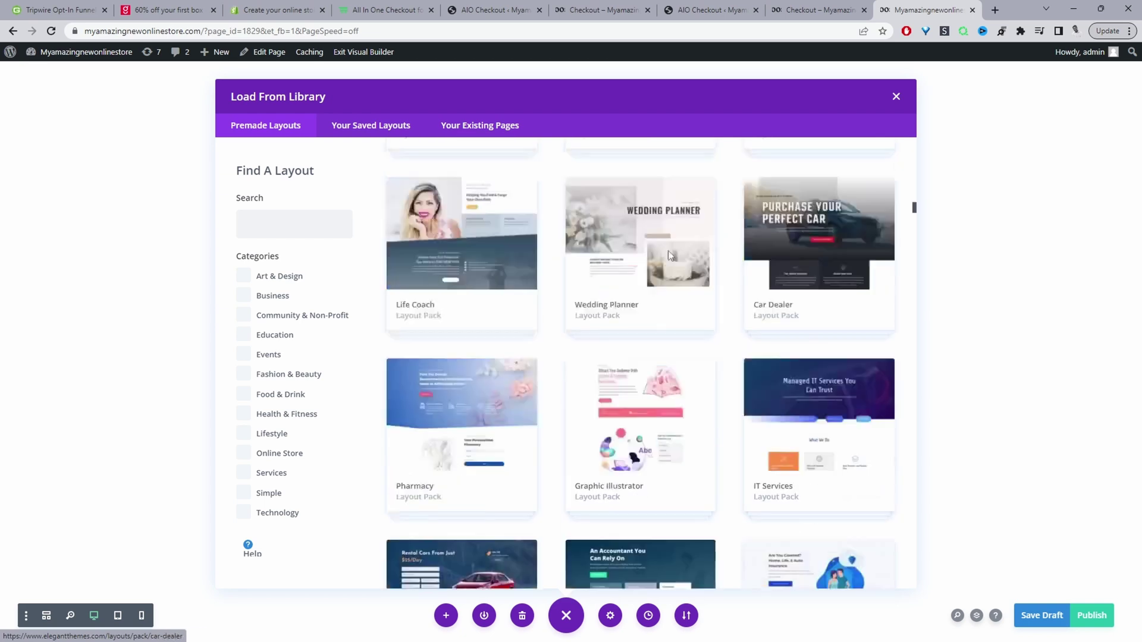
click(470, 127)
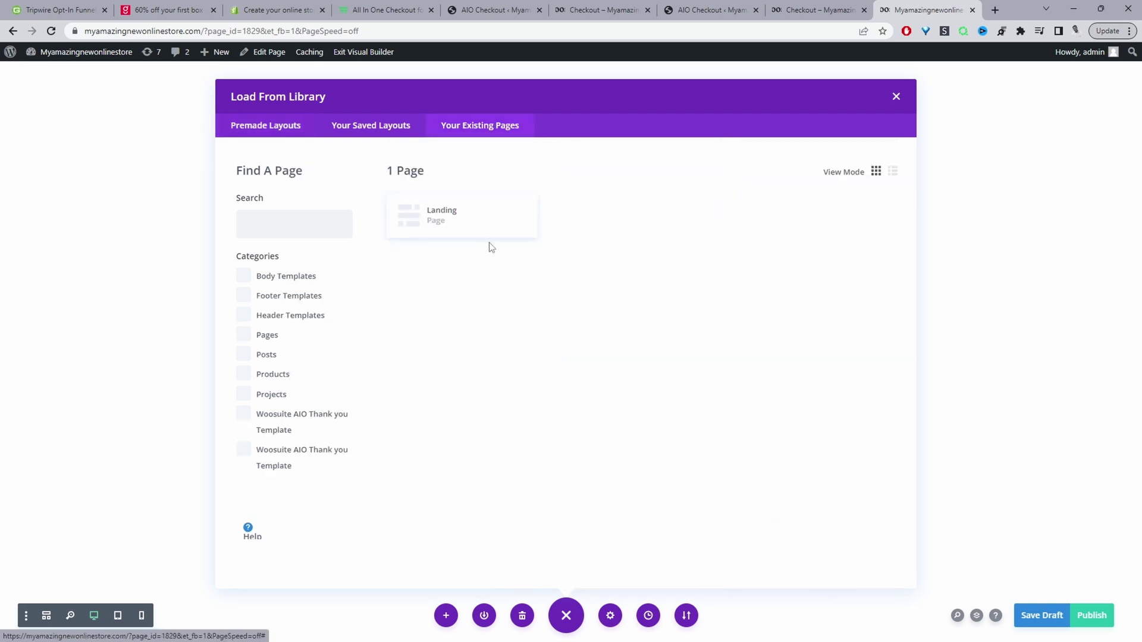
click(451, 239)
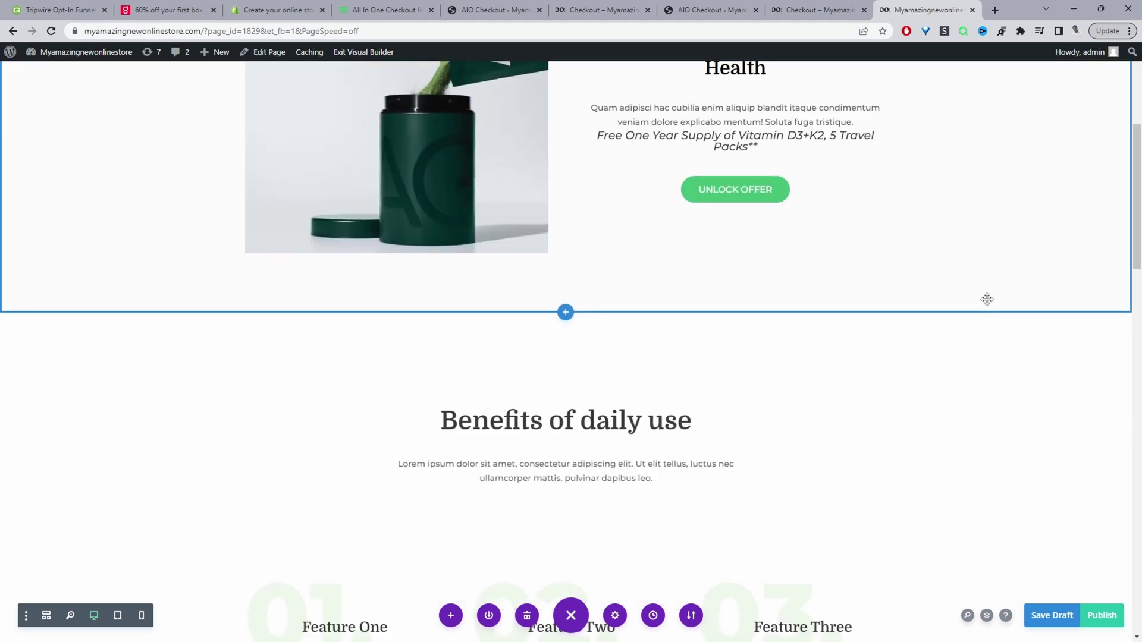
Step: Set the price in the "Get The Best Deal Today" headline near the end of the page to $47
scroll(987, 299, down, 1)
scroll(986, 299, up, 6)
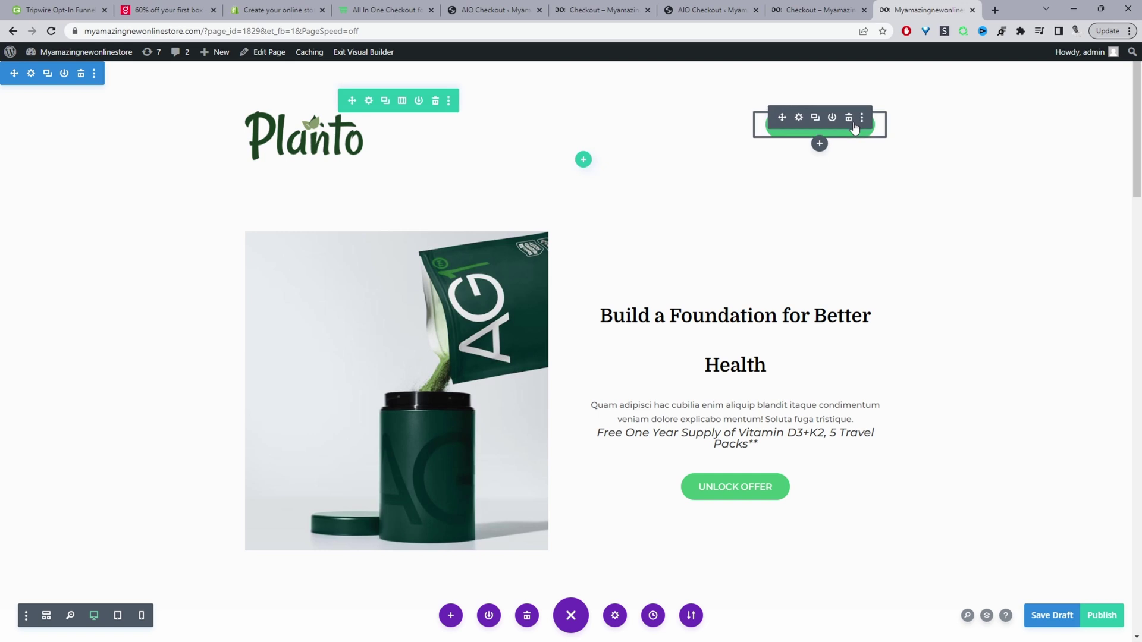
scroll(604, 417, down, 20)
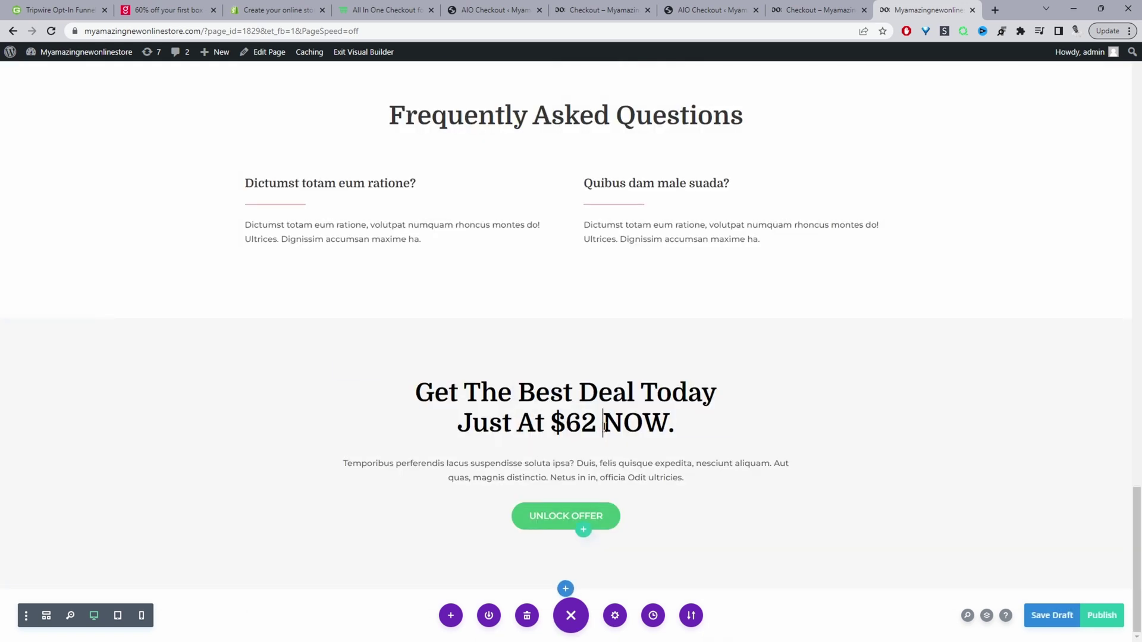
drag(596, 423, 566, 423)
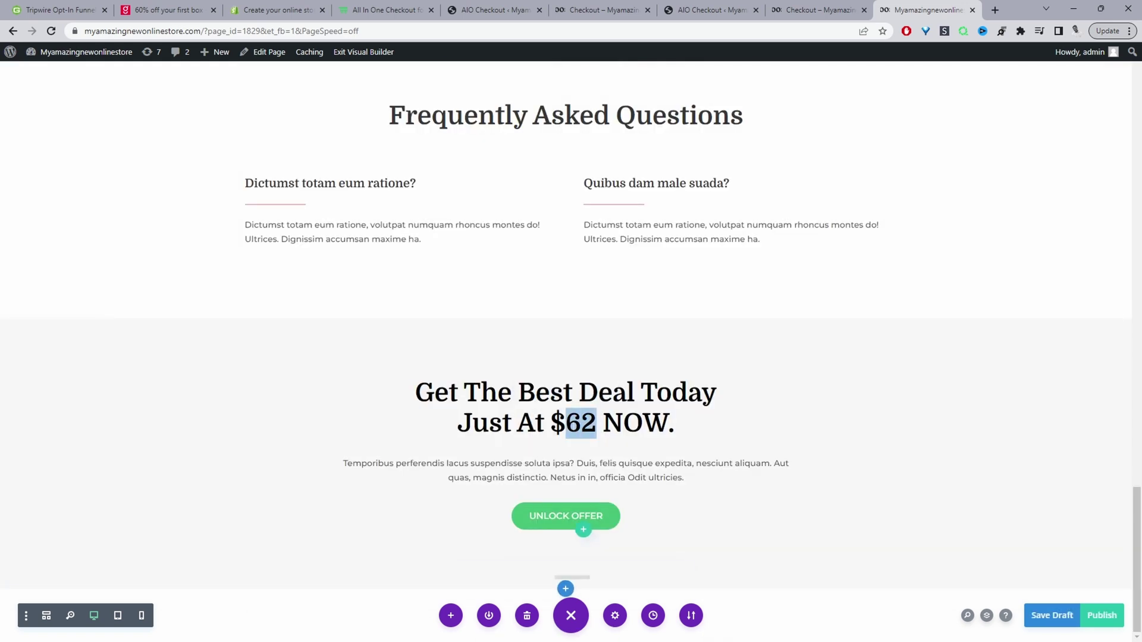
text(47)
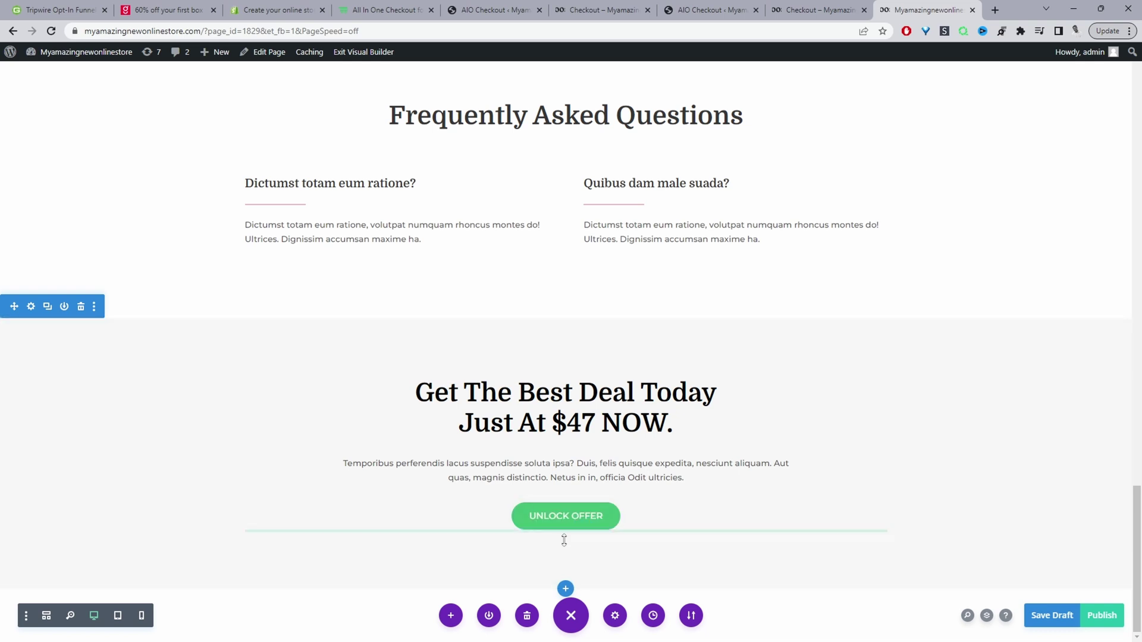
Step: Insert a Text module containing the shortcode [wooaio_checkout id=170] below the Unlock Offer button in the closing section
click(564, 534)
click(561, 163)
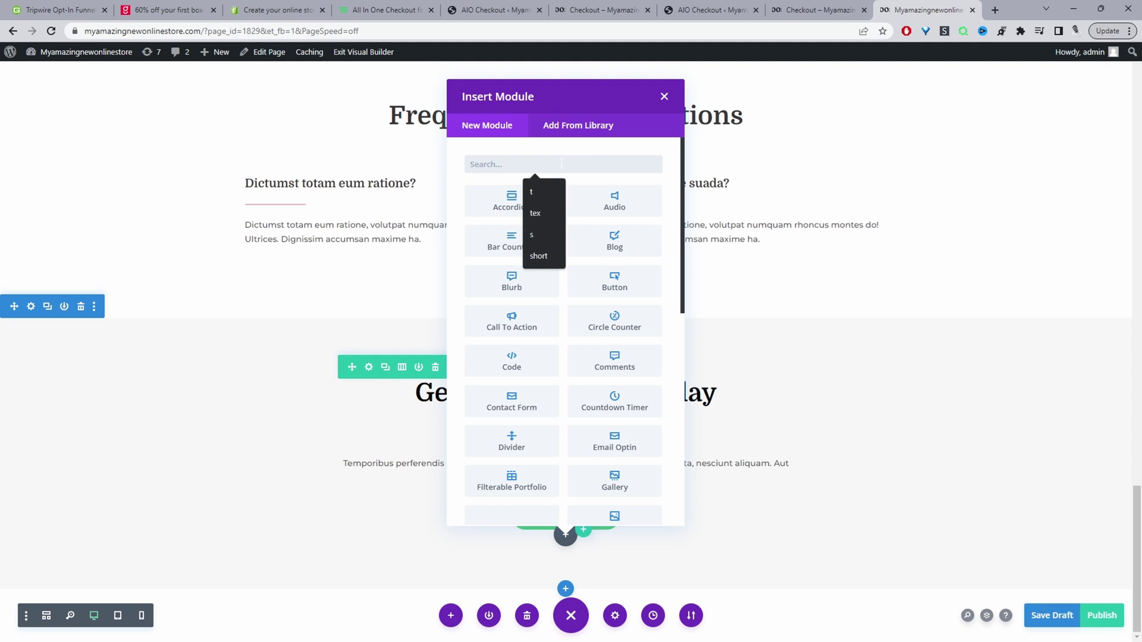
text(te)
click(615, 283)
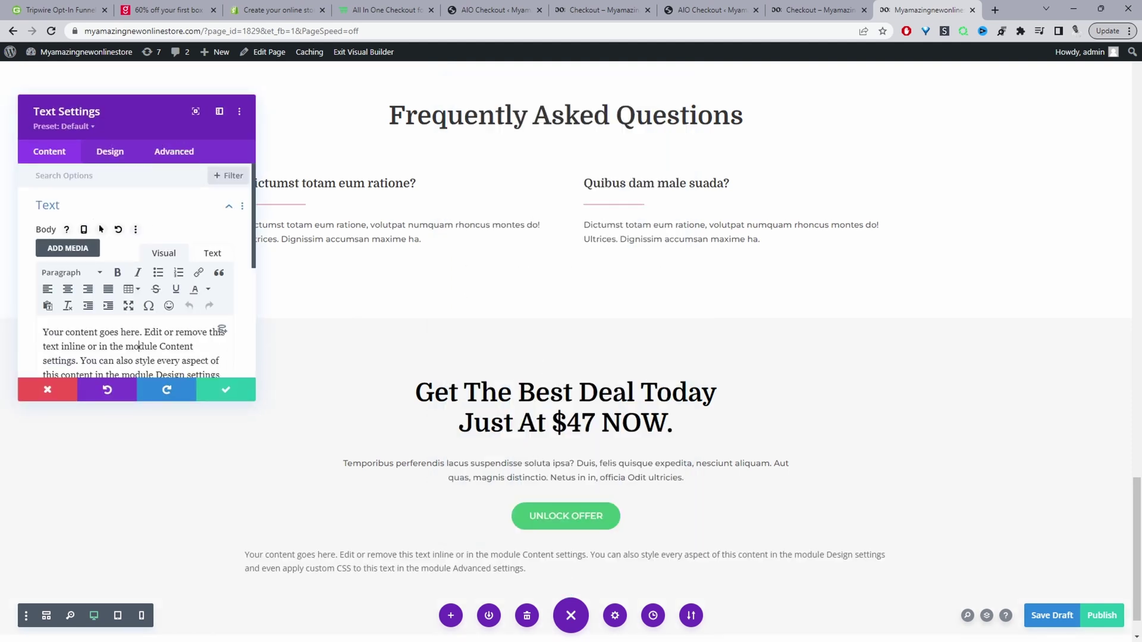
key(ctrl+a)
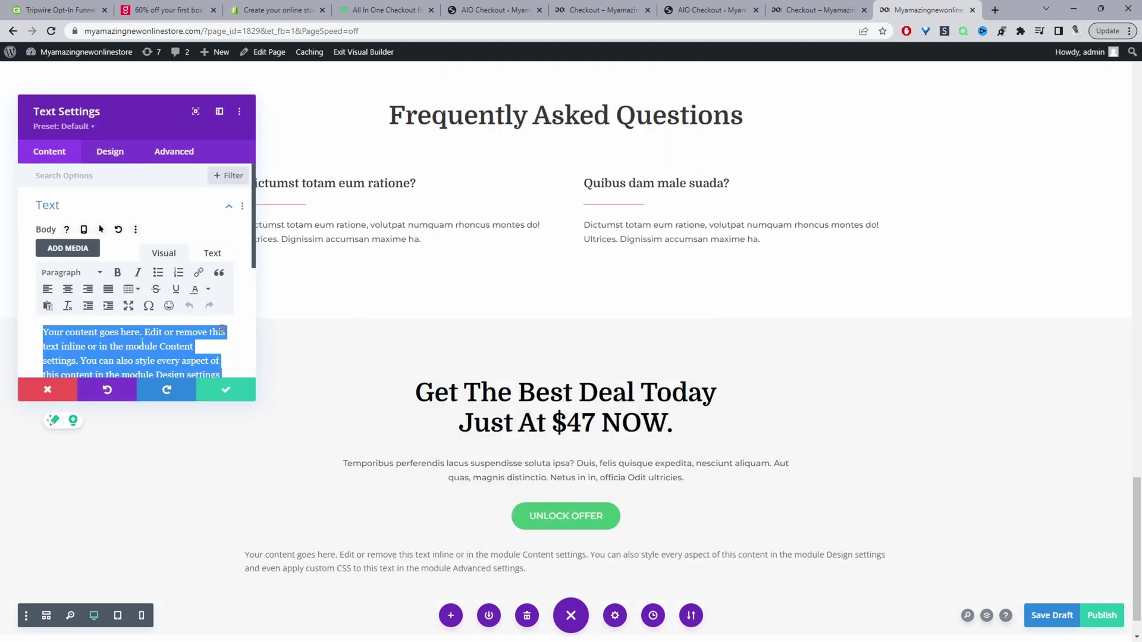
text([wooaio_checkout id=170])
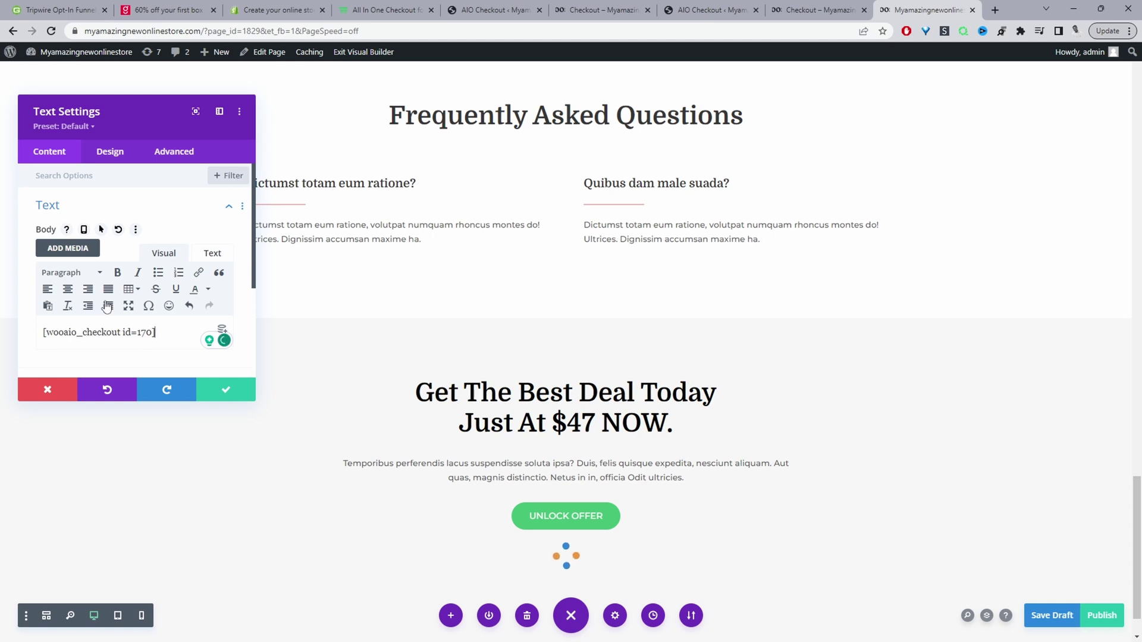
click(226, 393)
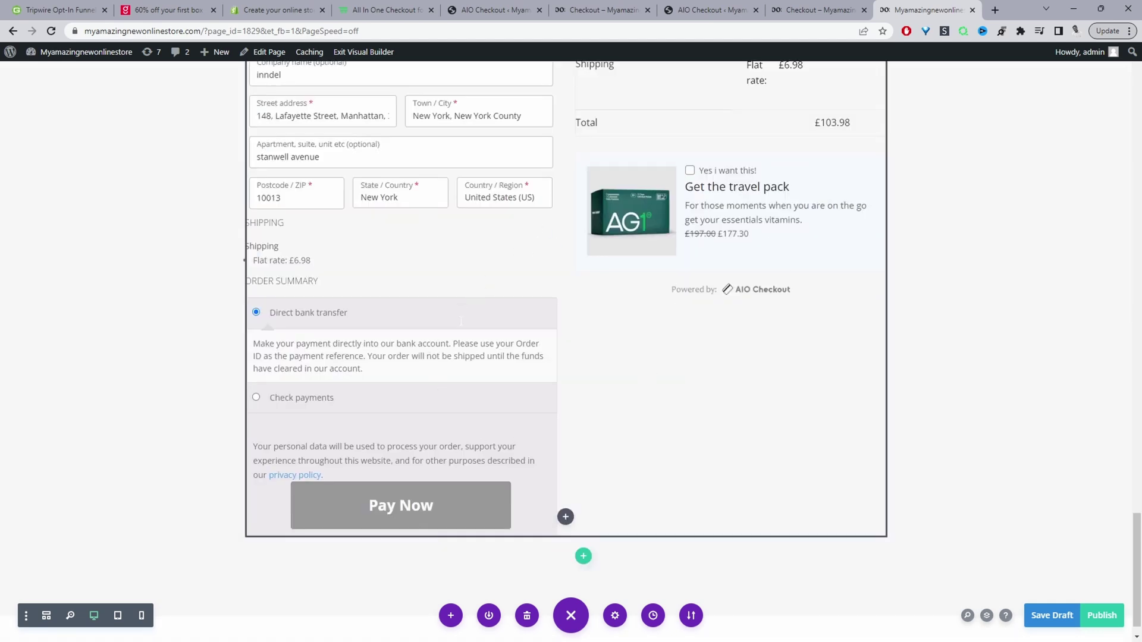
Step: Look over the checkout form embedded in the closing section and save the page
scroll(460, 321, up, 5)
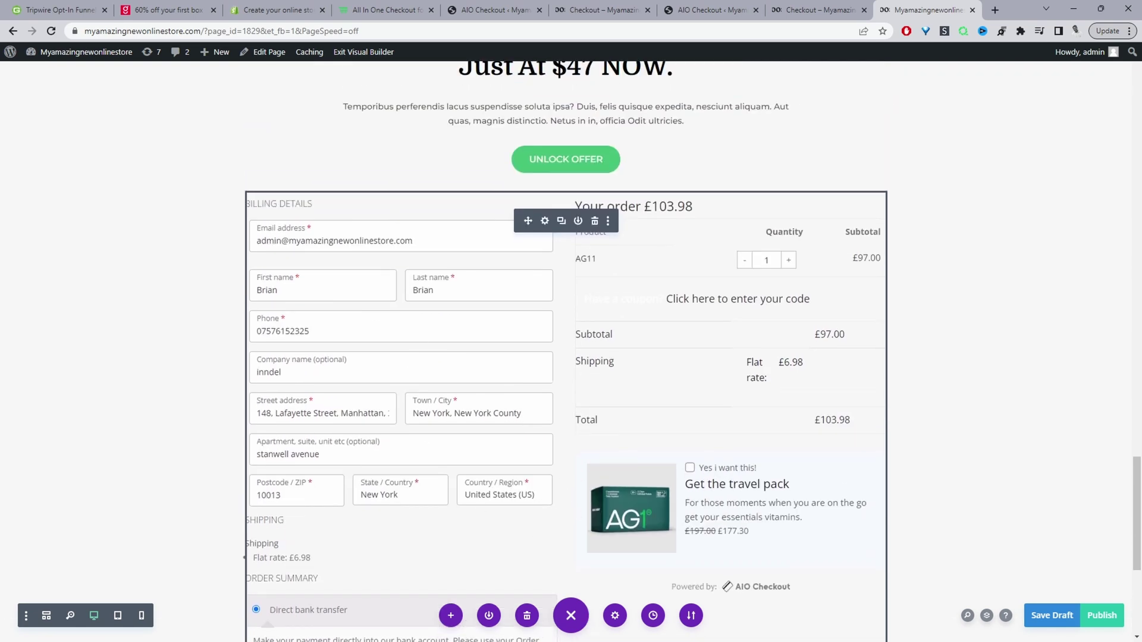
scroll(713, 415, down, 3)
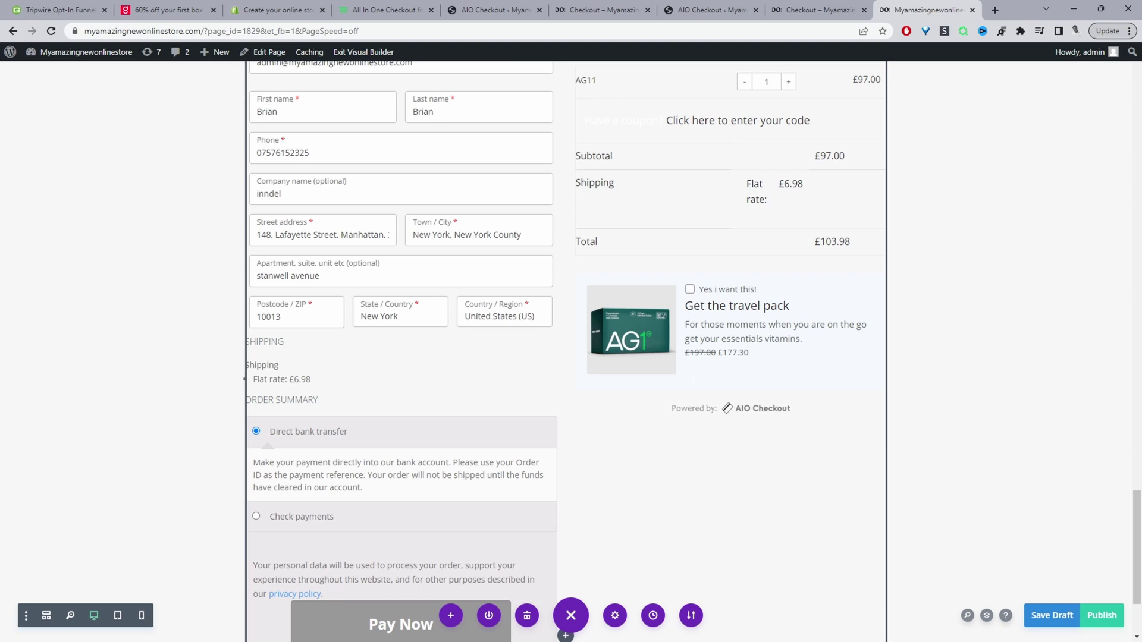
scroll(693, 379, up, 3)
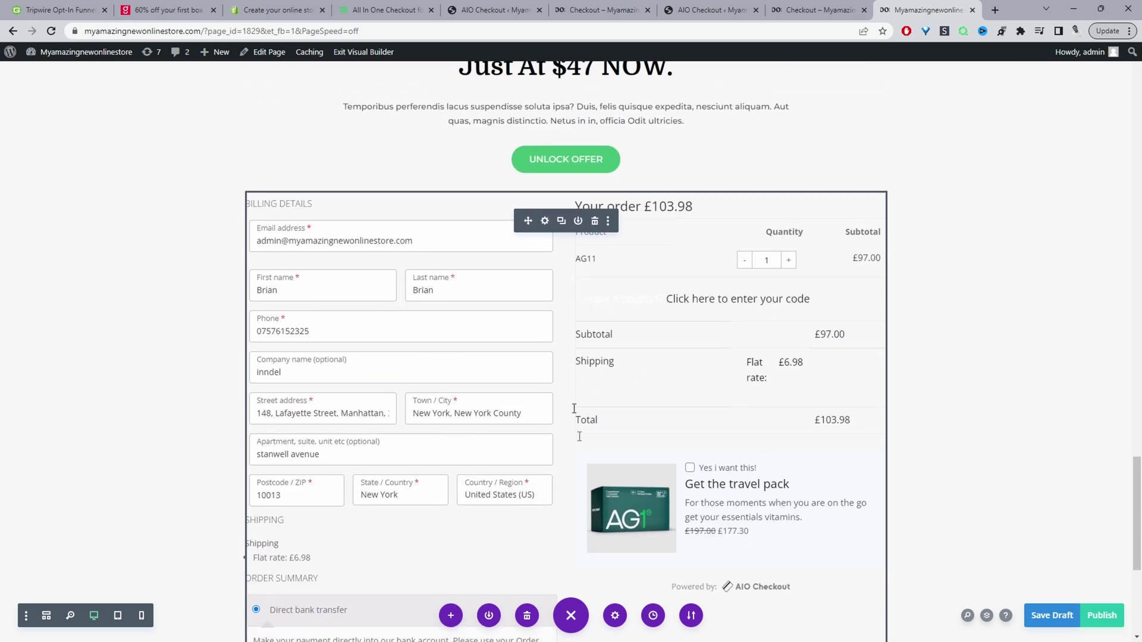
key(ctrl+s)
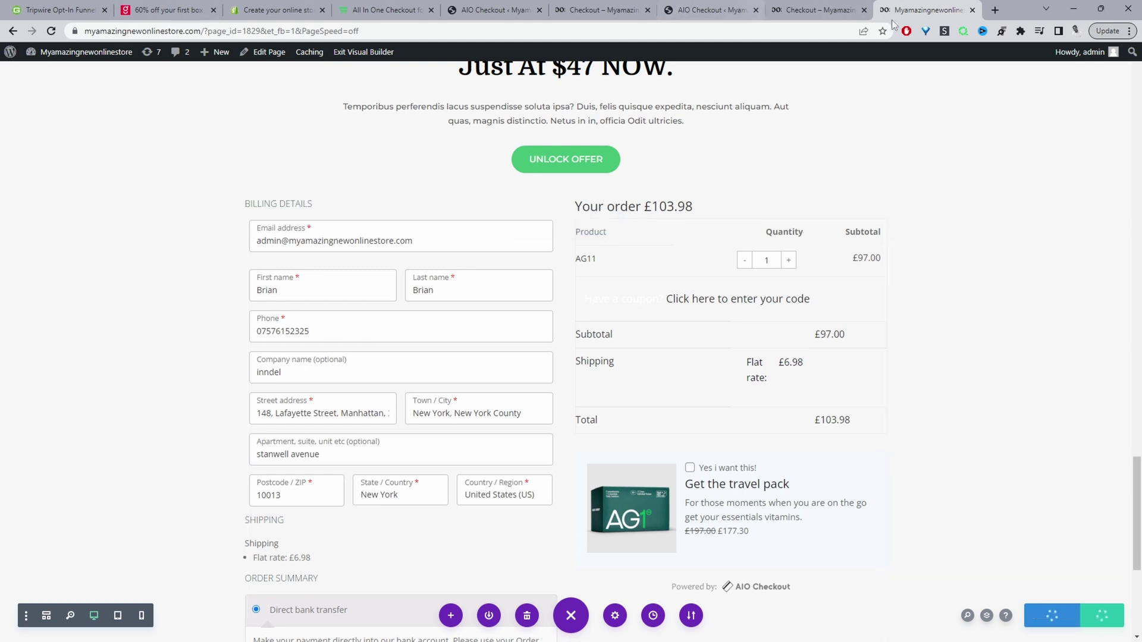
Step: Check the standalone checkout page and delete the Text module that embeds the checkout in the landing page
key(ctrl+shift+Tab)
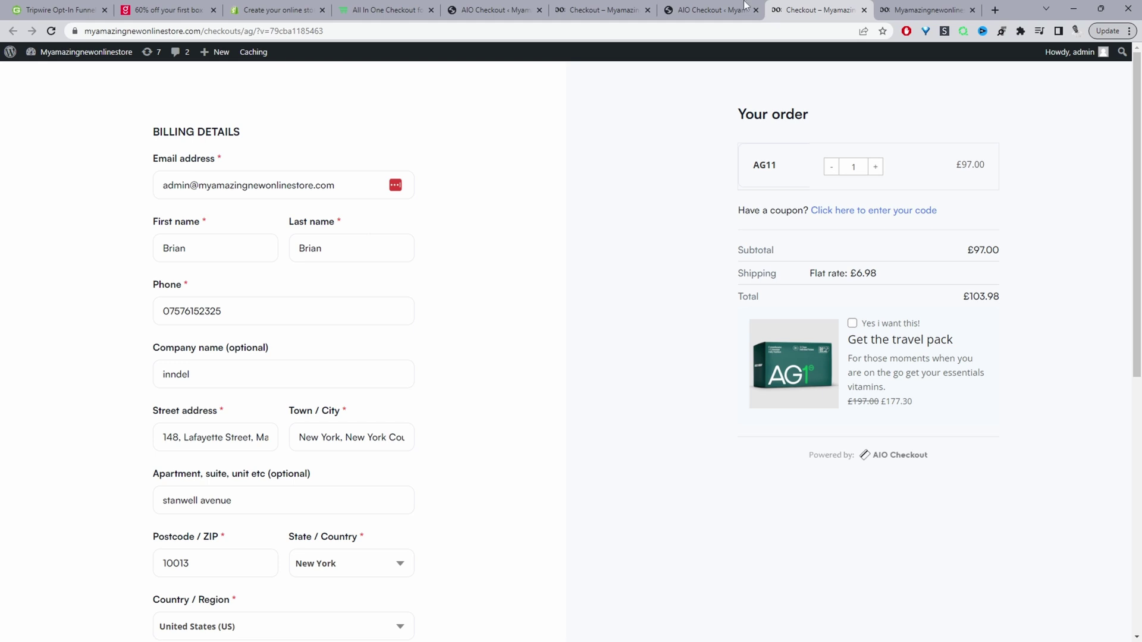
key(ctrl+Tab)
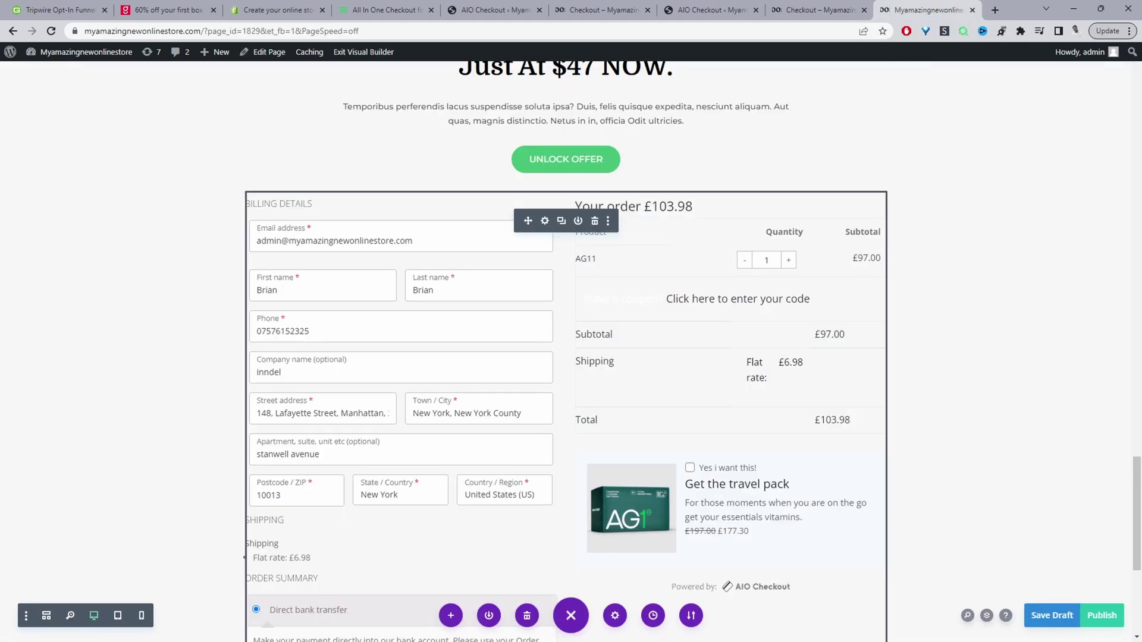
click(597, 224)
key(ctrl+shift+Tab)
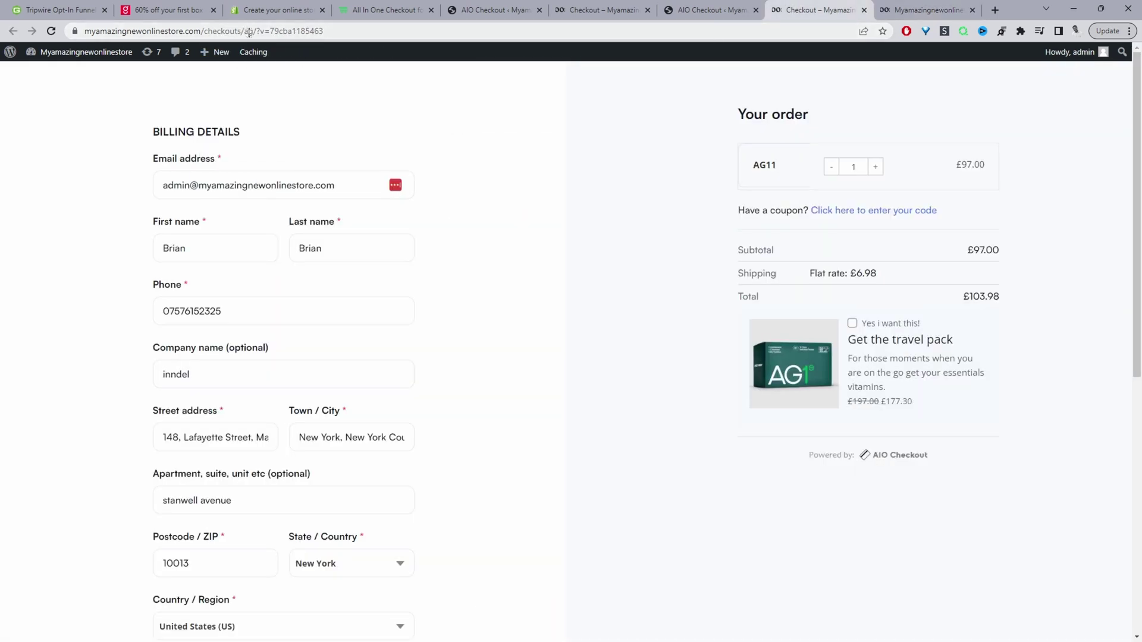
click(154, 31)
right_click(152, 31)
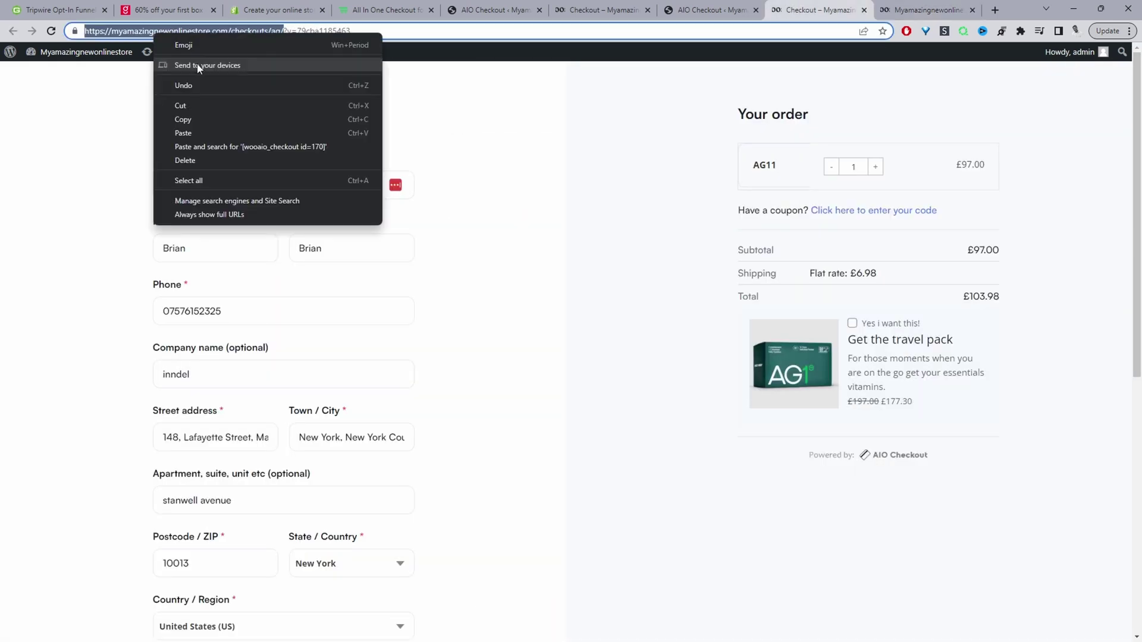
click(198, 104)
key(ctrl+Tab)
mouse_move(594, 518)
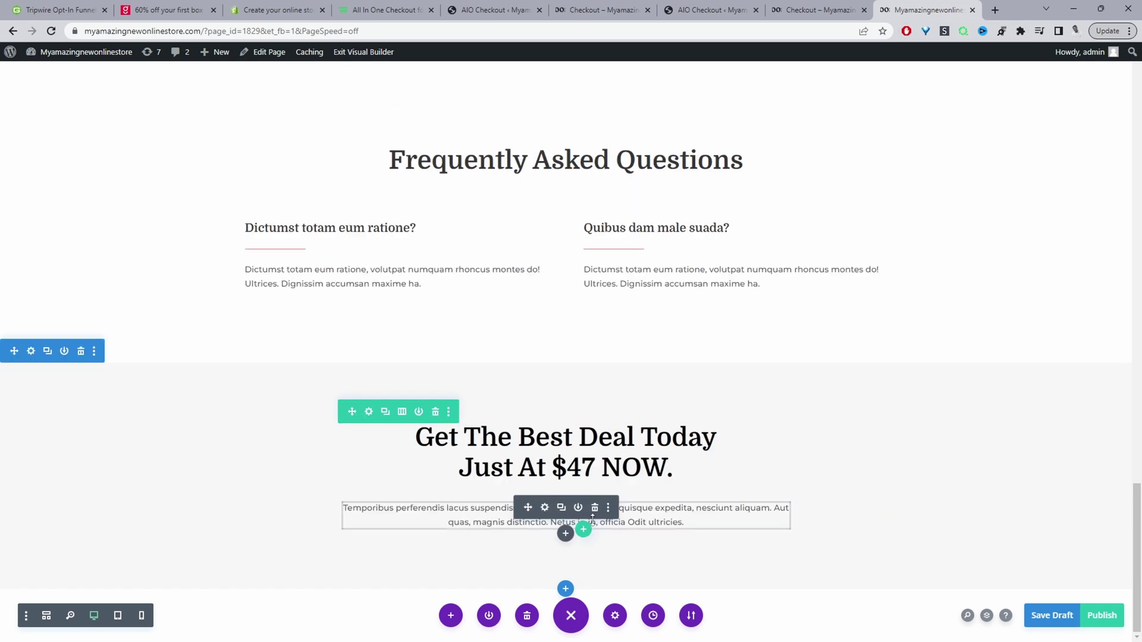
click(545, 508)
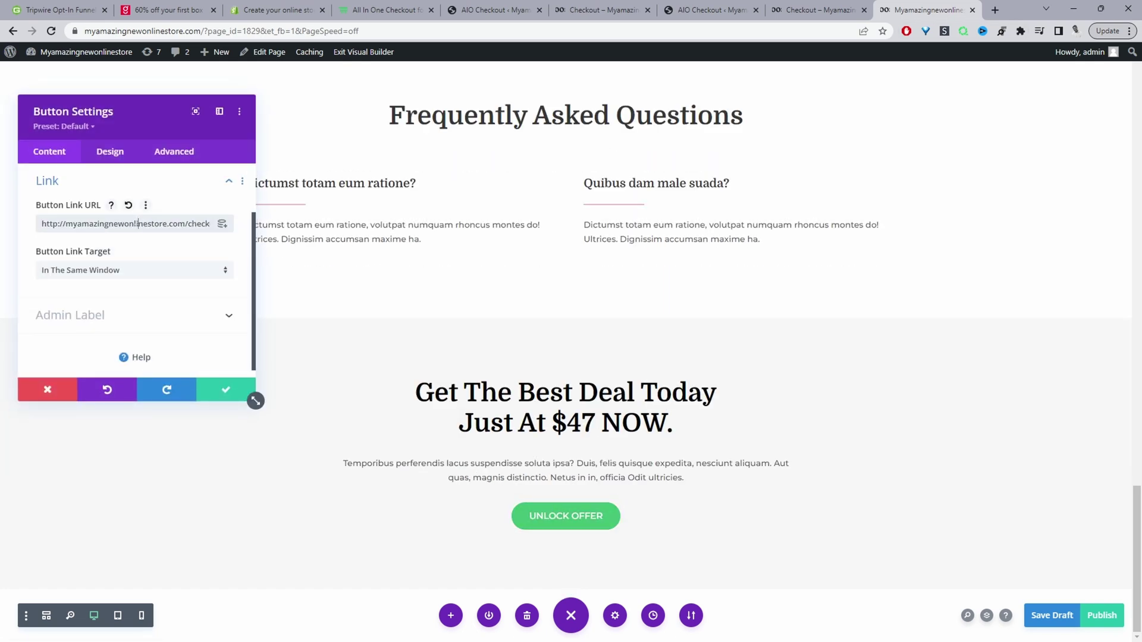
triple_click(136, 222)
key(ctrl+v)
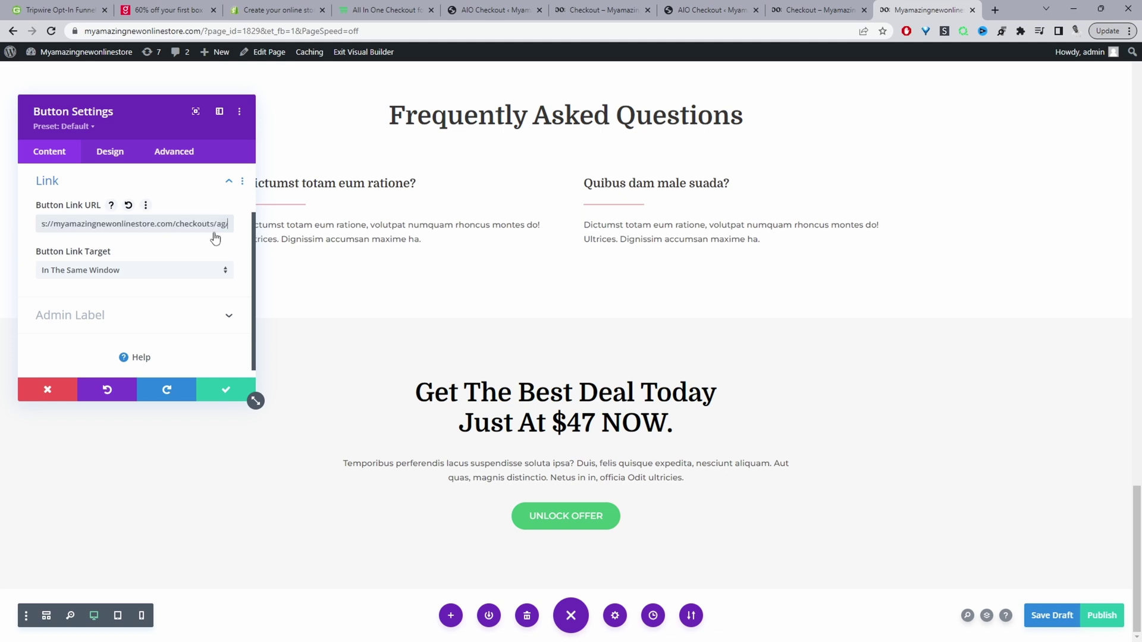
click(226, 389)
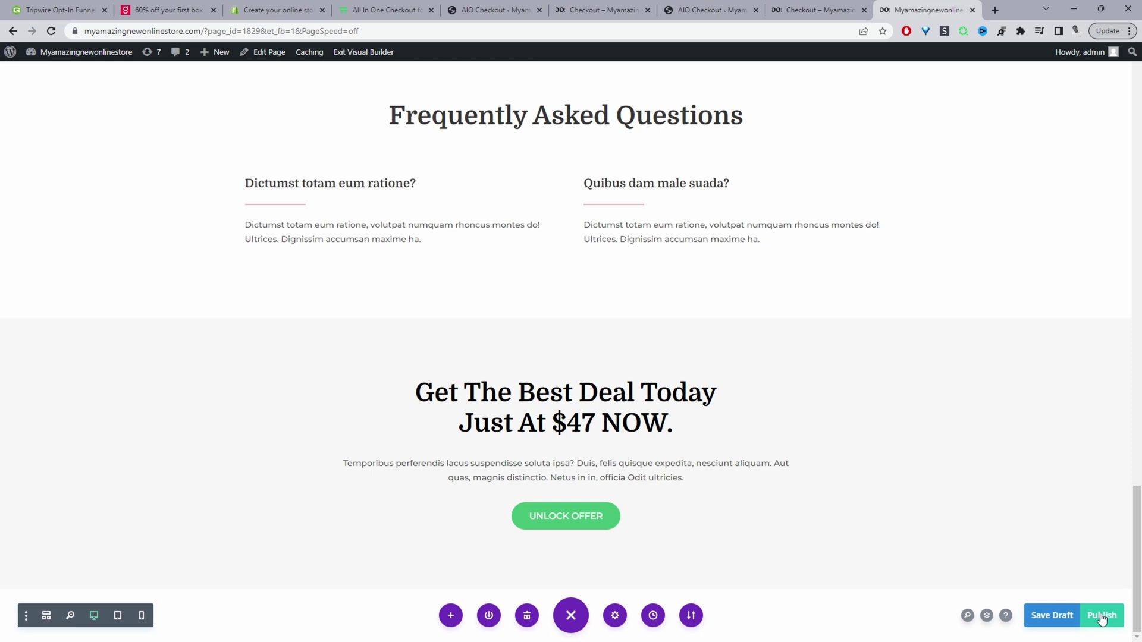
click(1102, 616)
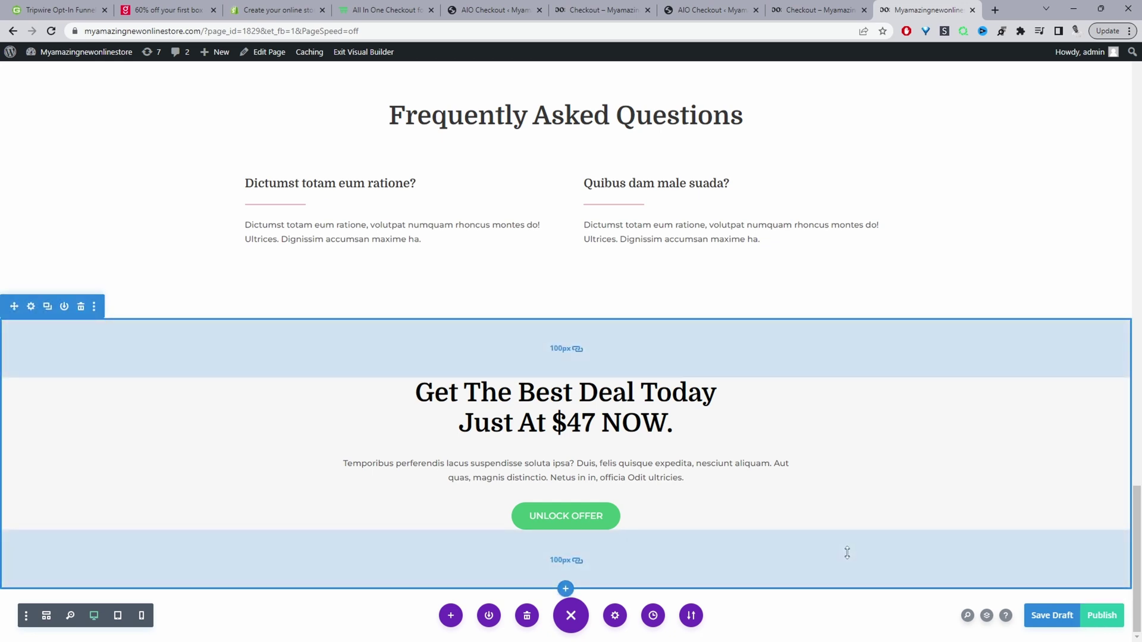
Step: Return to the All in One Checkout dashboard and open the settings of the Vest upsell order bump
scroll(836, 502, up, 3)
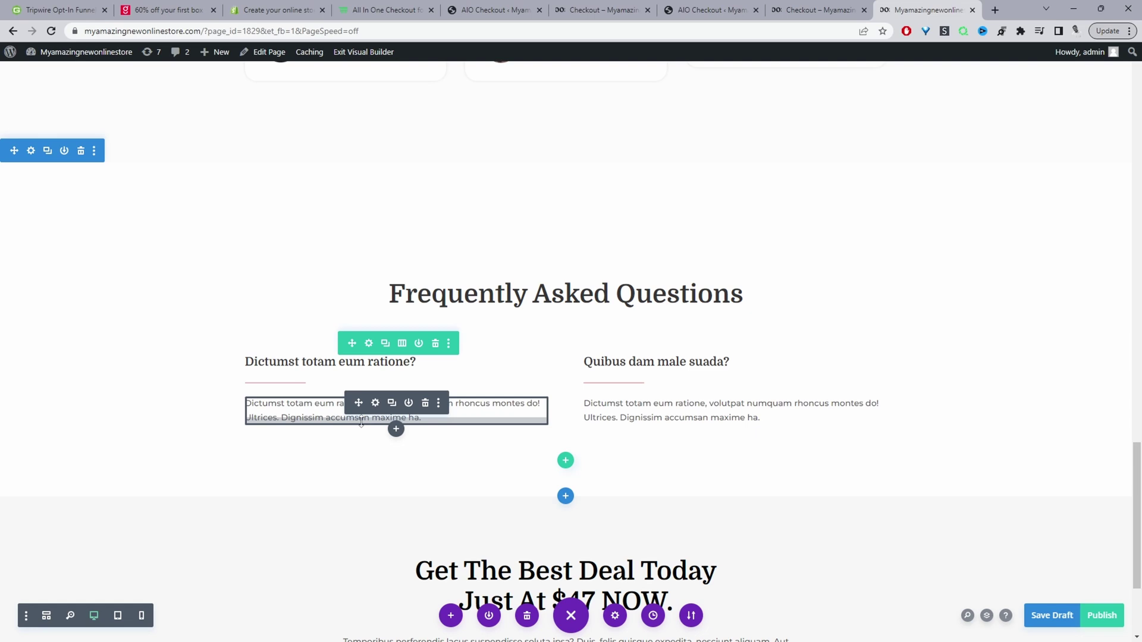
scroll(361, 423, up, 20)
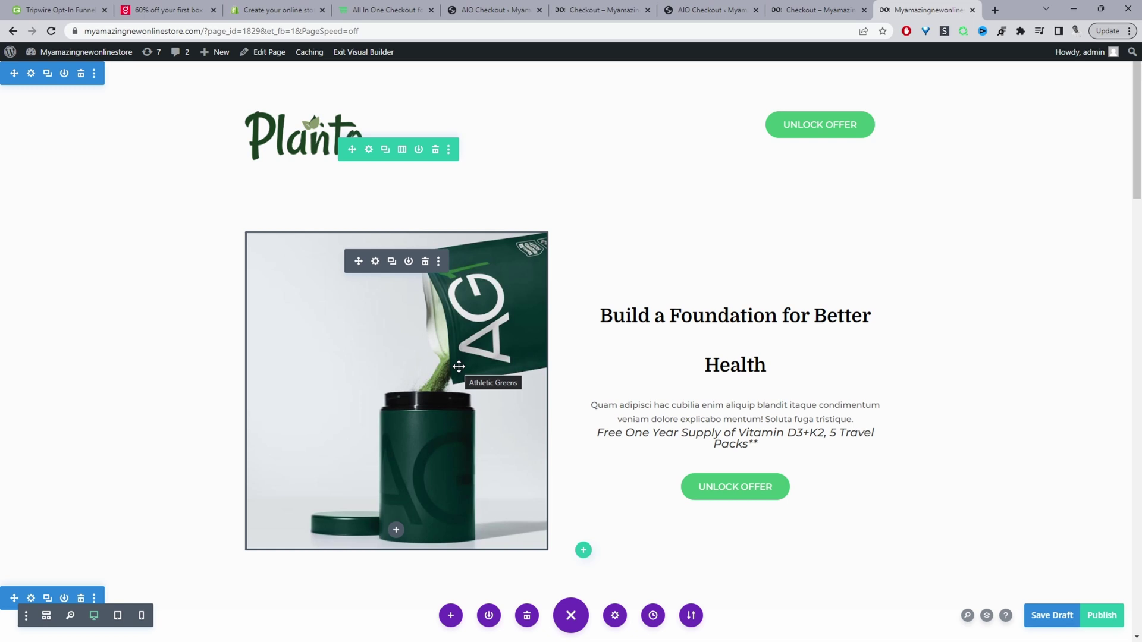
click(815, 10)
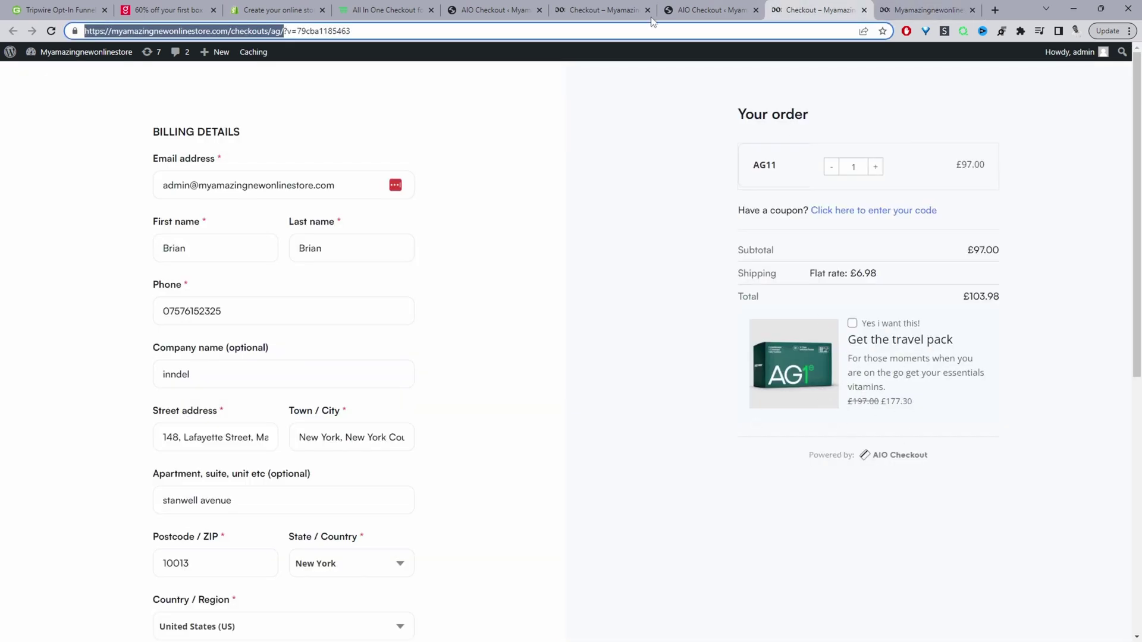
click(700, 12)
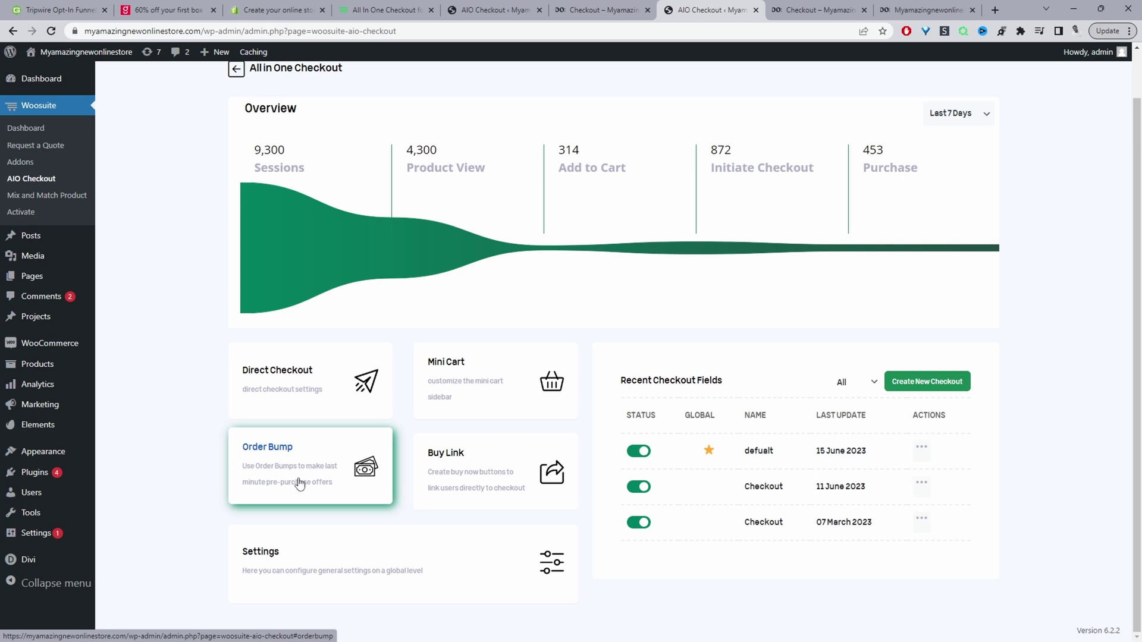
click(357, 462)
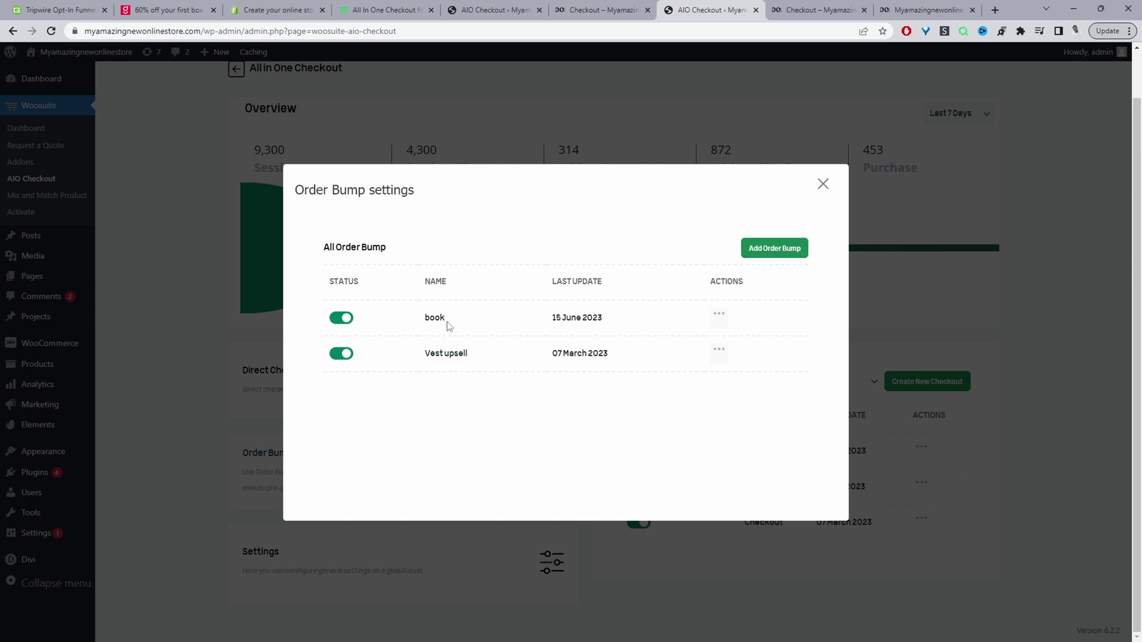
click(442, 353)
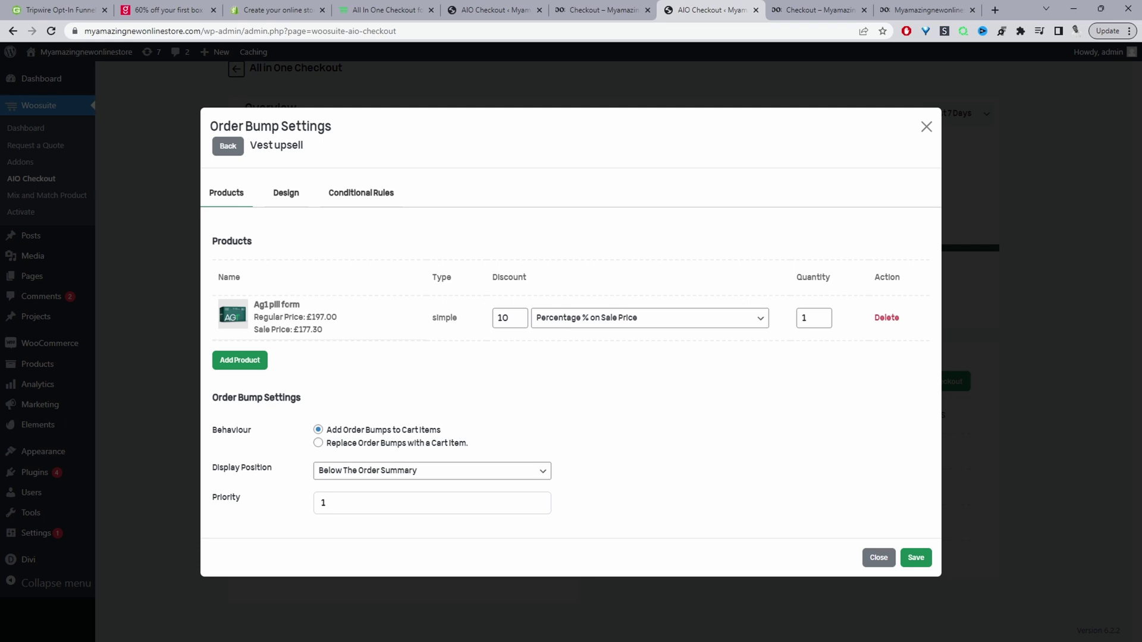
Step: Set the Ag1 pill form's percentage discount in the Vest upsell order bump to 0
drag(300, 304, 274, 305)
drag(516, 319, 503, 319)
key(BackSpace)
key(BackSpace)
click(537, 363)
click(502, 318)
text(0)
click(637, 385)
Step: Examine the order bump's design settings for the title, offer description and CTA alongside the preview
click(293, 198)
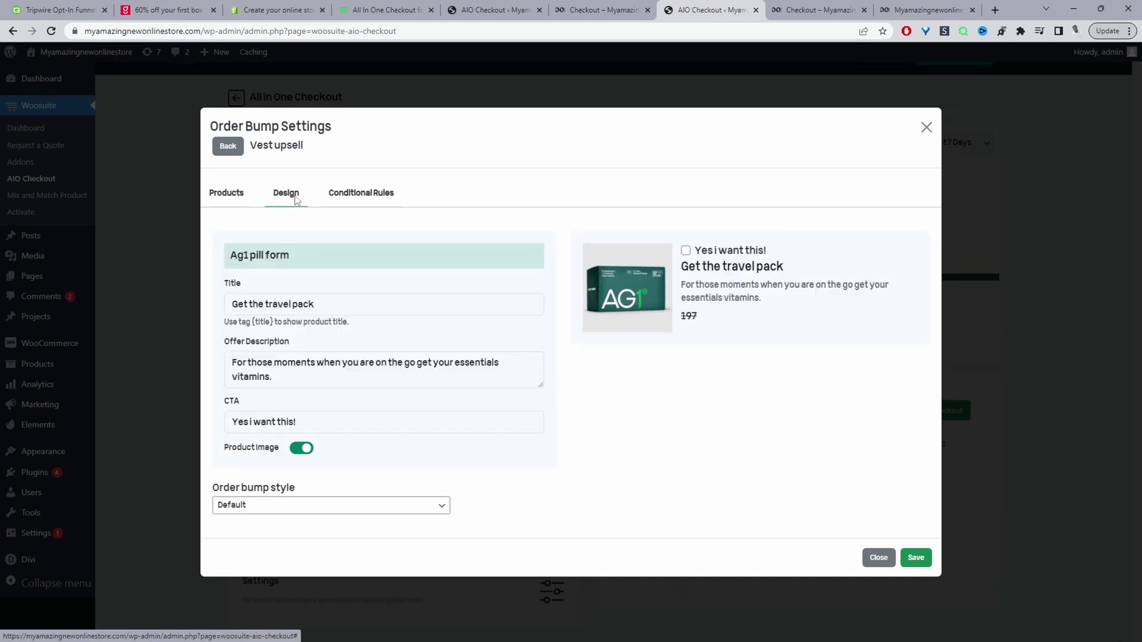
click(259, 304)
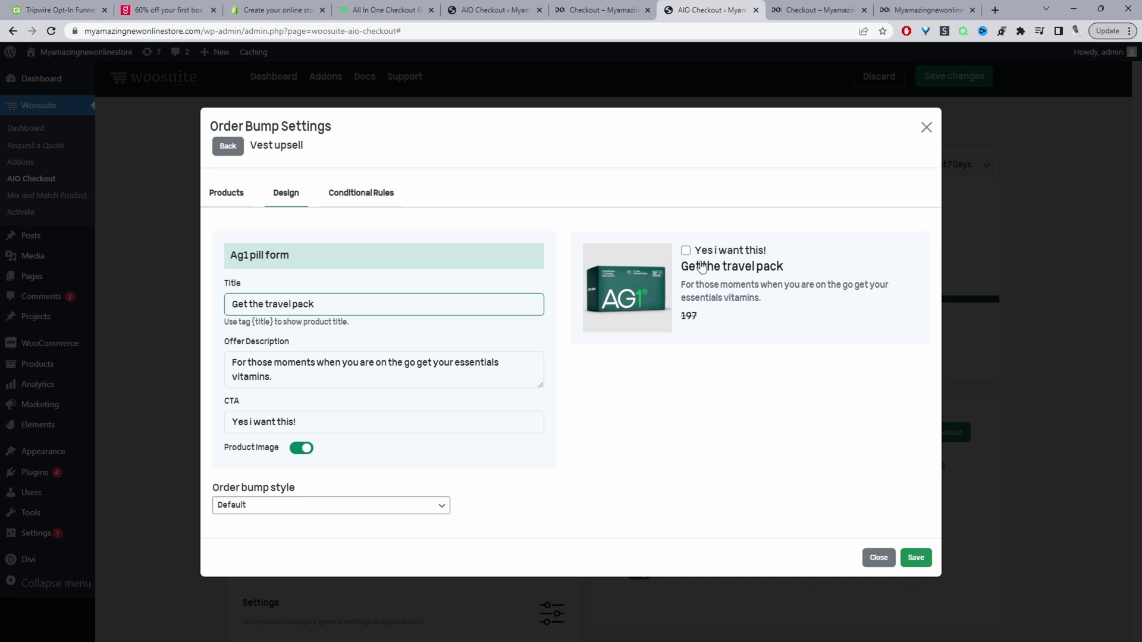
click(273, 362)
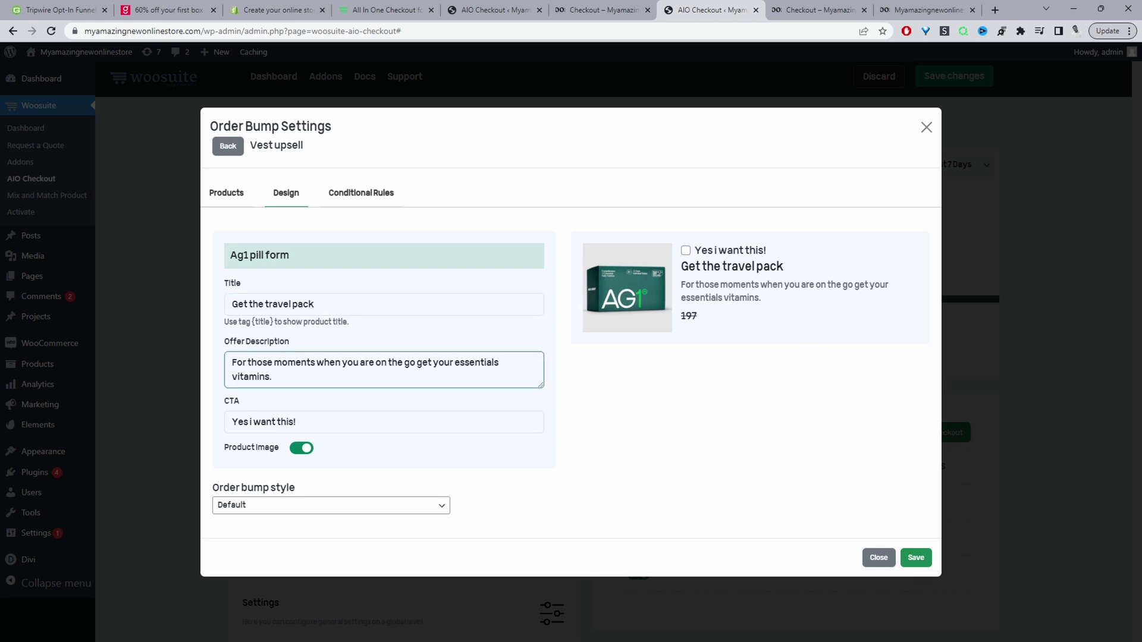
click(243, 422)
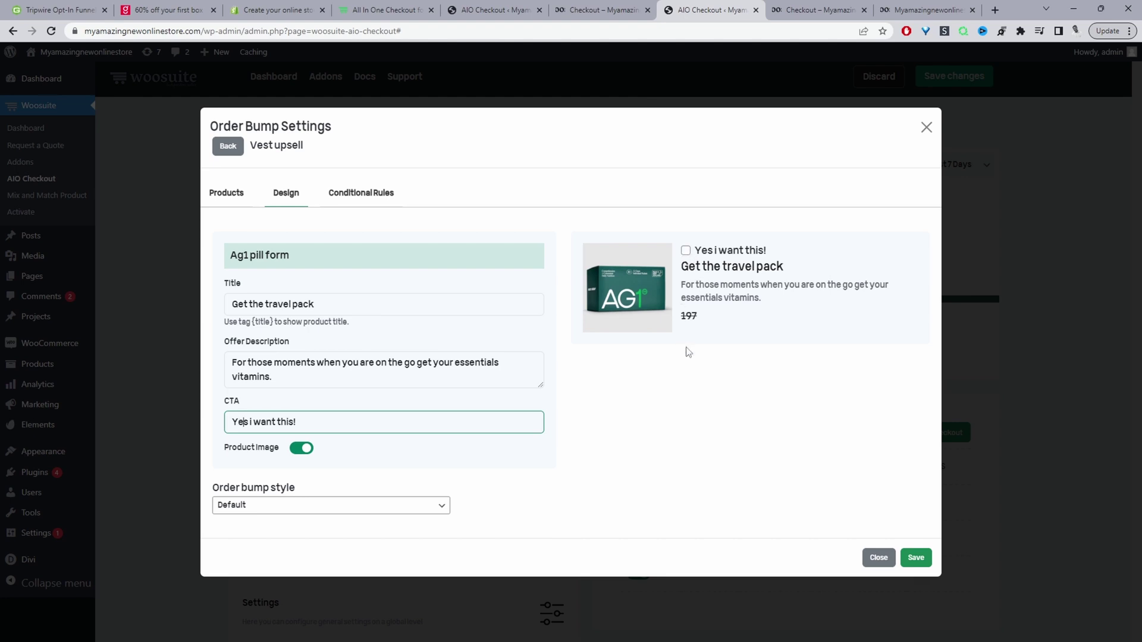
Step: Toggle the order bump's product image off and back on, and set the order bump style to Notification
click(303, 451)
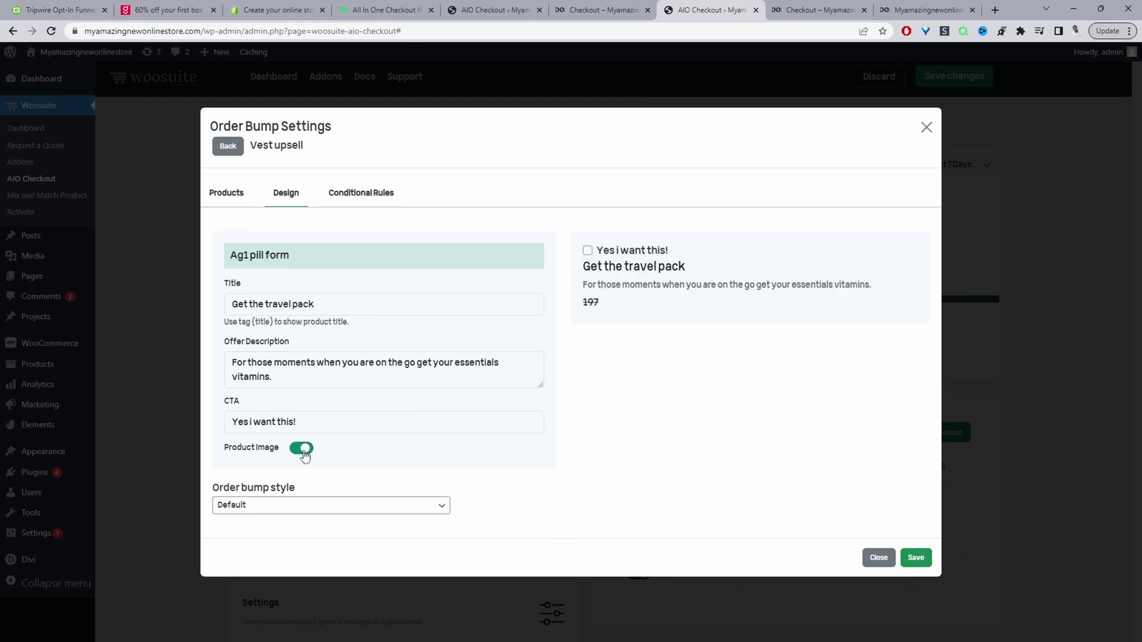
click(304, 451)
click(303, 450)
click(297, 510)
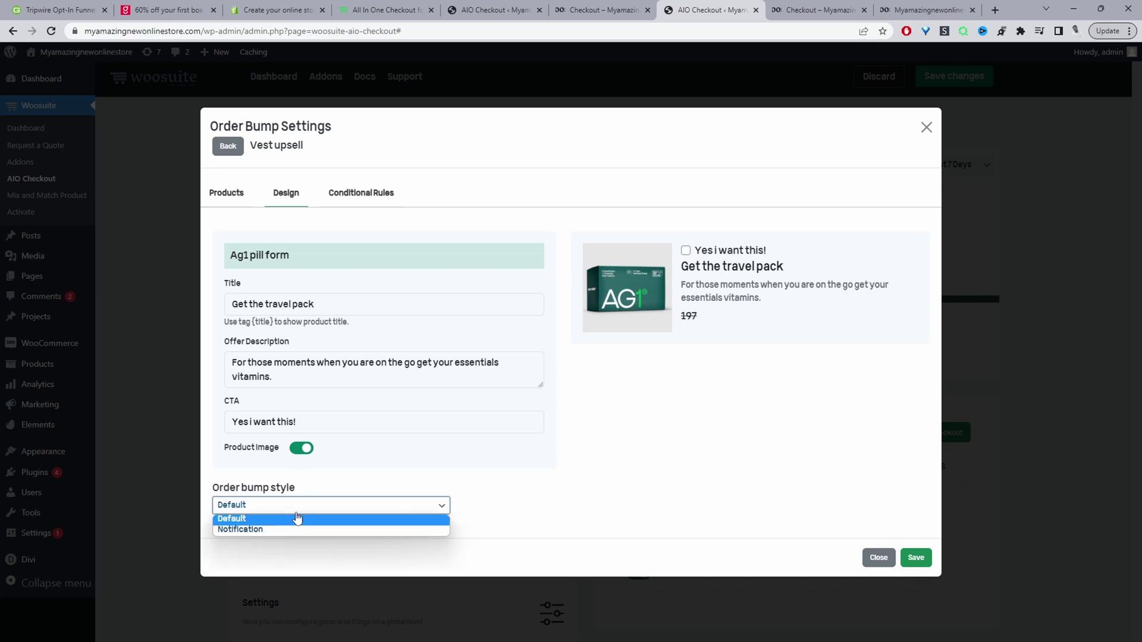
click(279, 528)
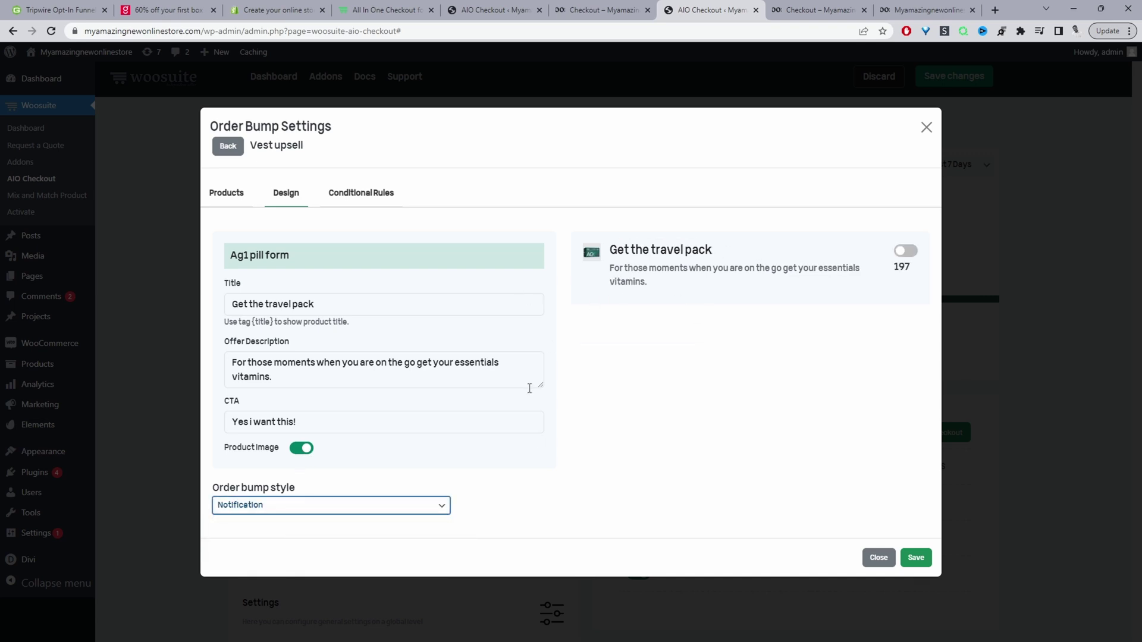
Step: Set the order bump style to Default
click(404, 504)
click(364, 519)
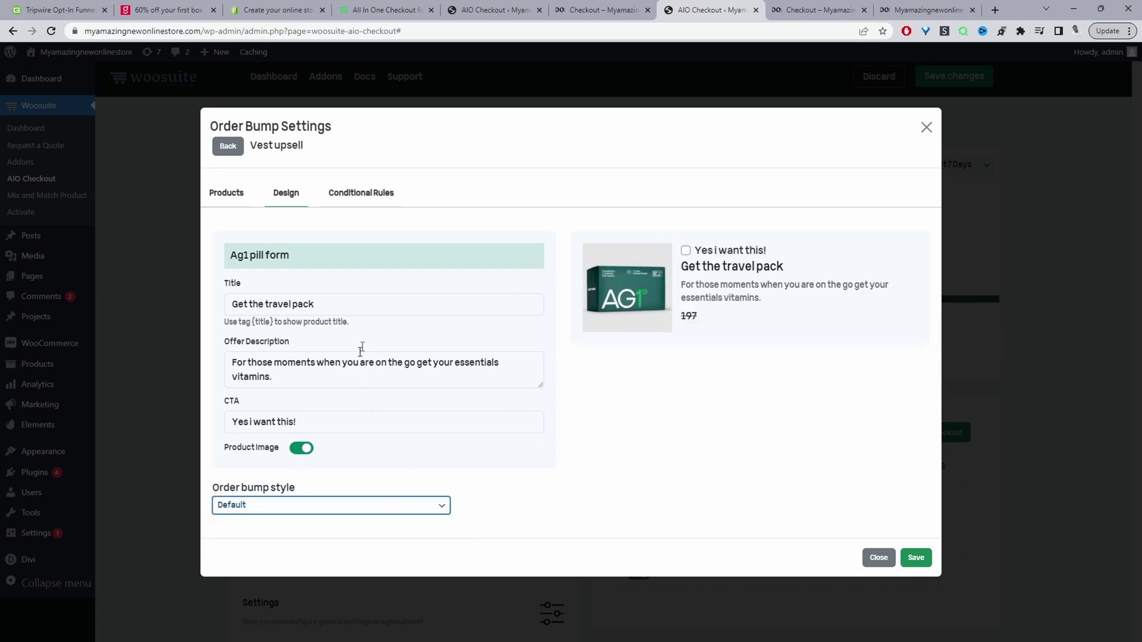
Step: Examine the order bump's conditional rules, including the condition types and cart categories, and close the settings without saving
click(354, 195)
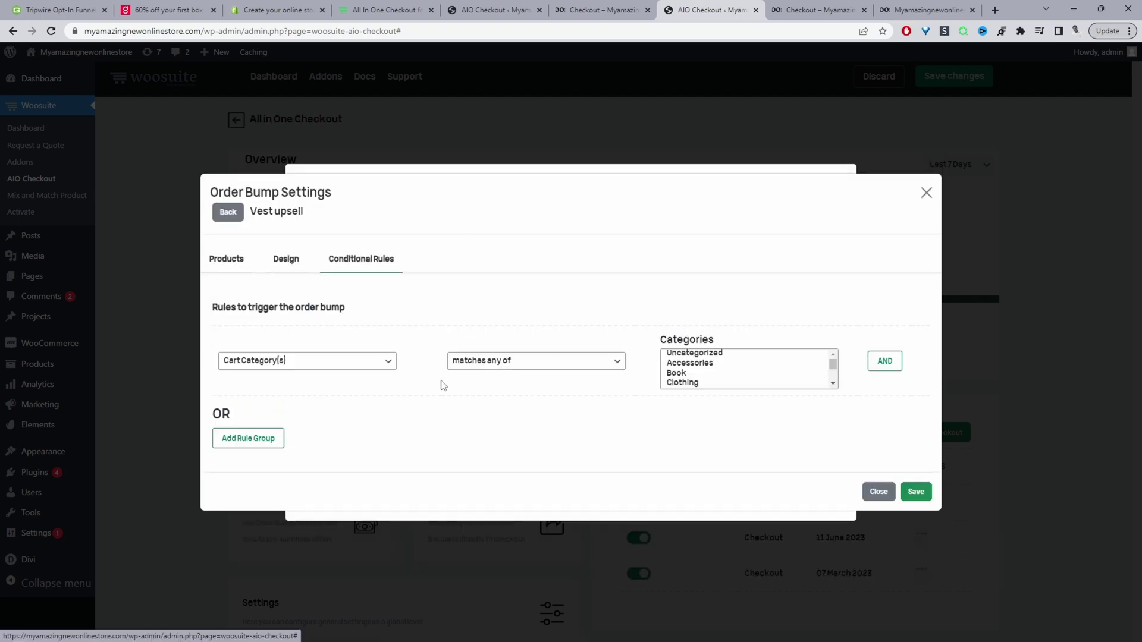
click(346, 367)
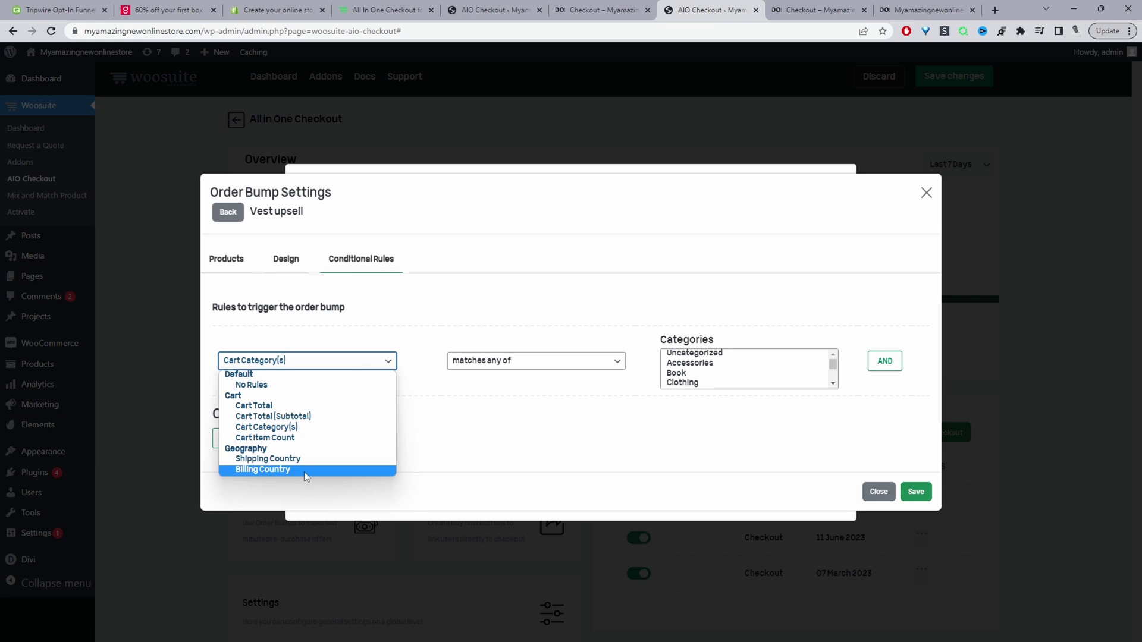
click(512, 431)
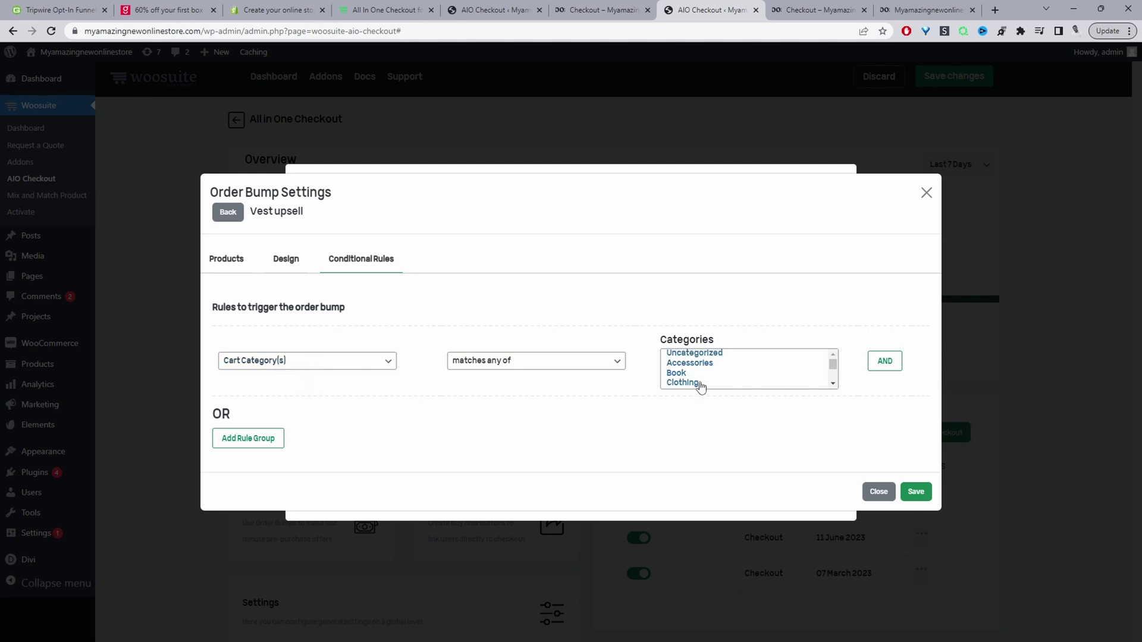
scroll(708, 377, down, 2)
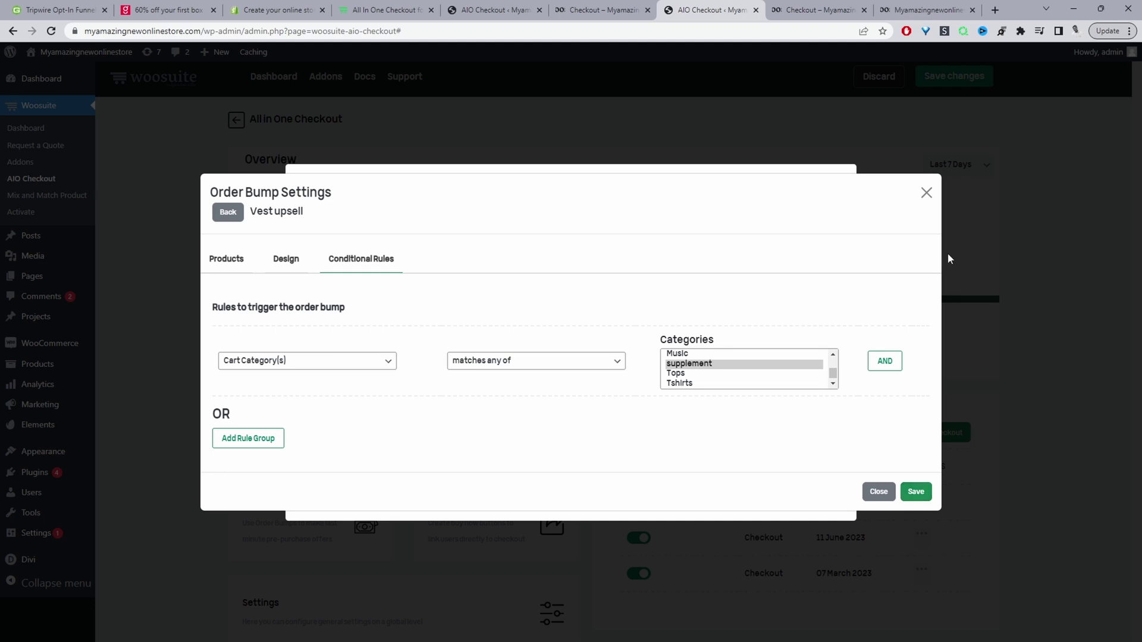
click(925, 194)
Step: View the order bump on the live checkout page, and reopen the Vest upsell order bump settings from the All in One Checkout dashboard
key(ctrl+Tab)
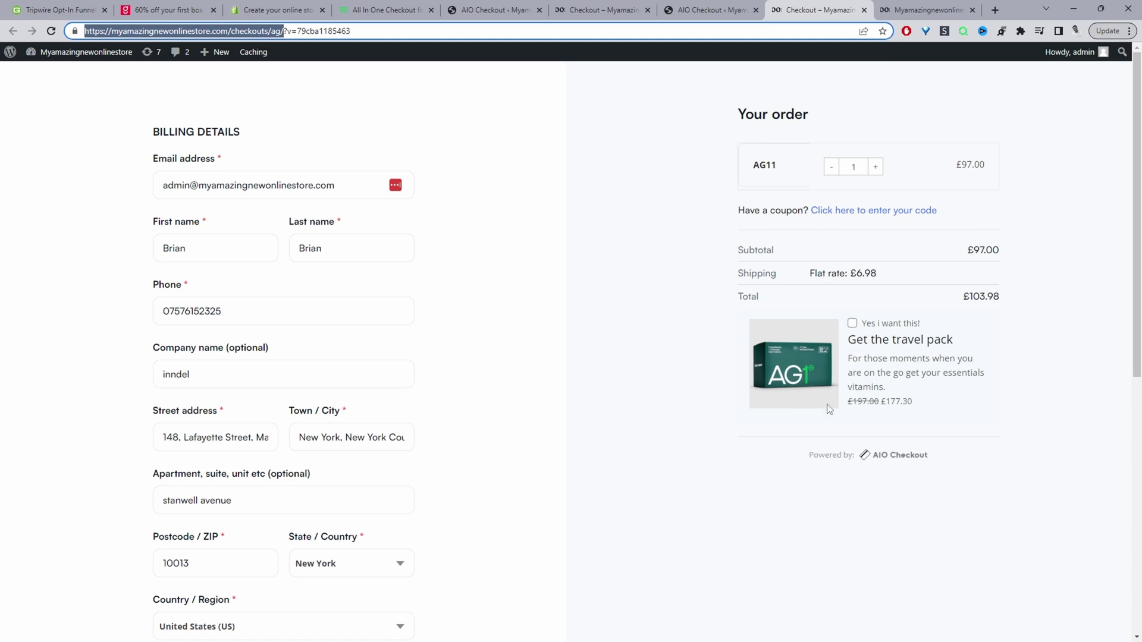
click(708, 9)
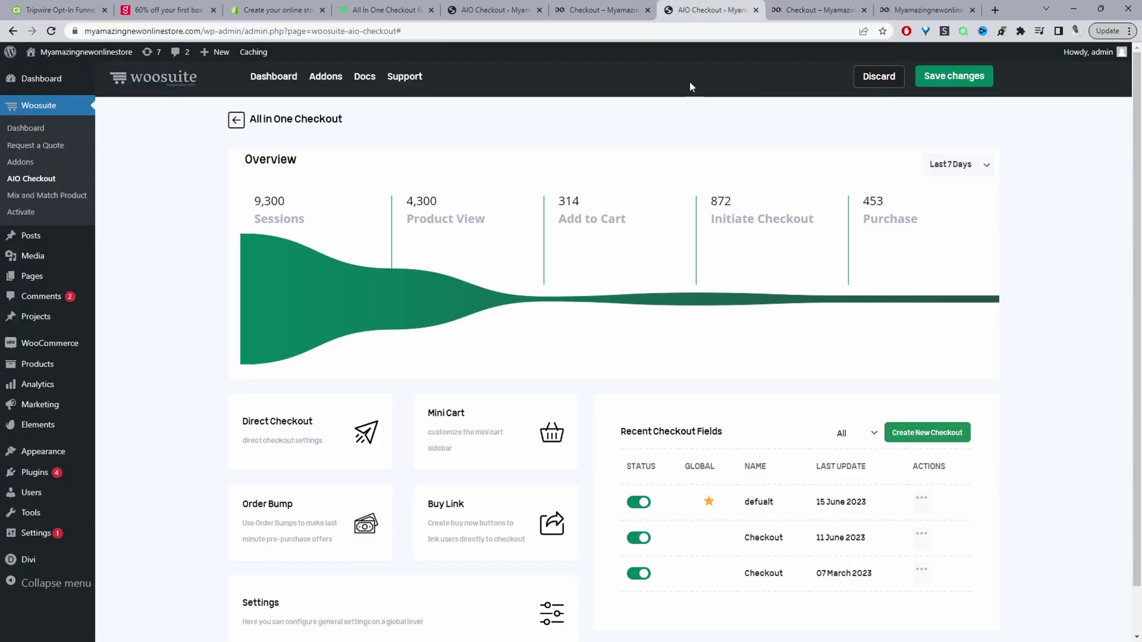
scroll(406, 488, down, 2)
click(296, 446)
click(446, 352)
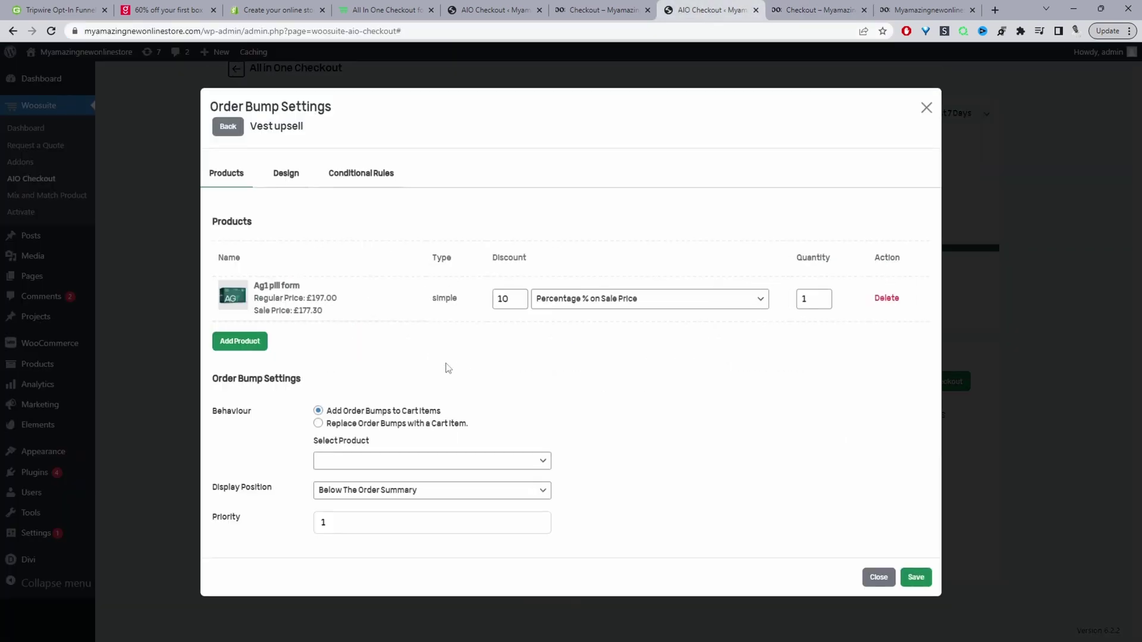
Step: Examine the Vest upsell order bump's display position options and its priority setting
drag(236, 468, 274, 474)
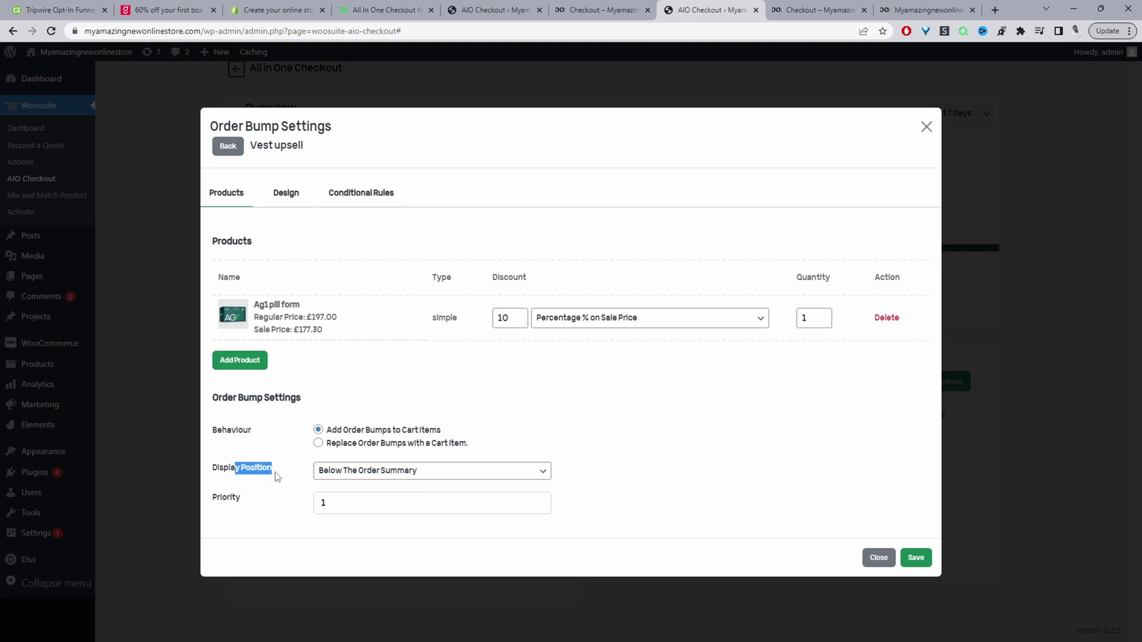
click(369, 473)
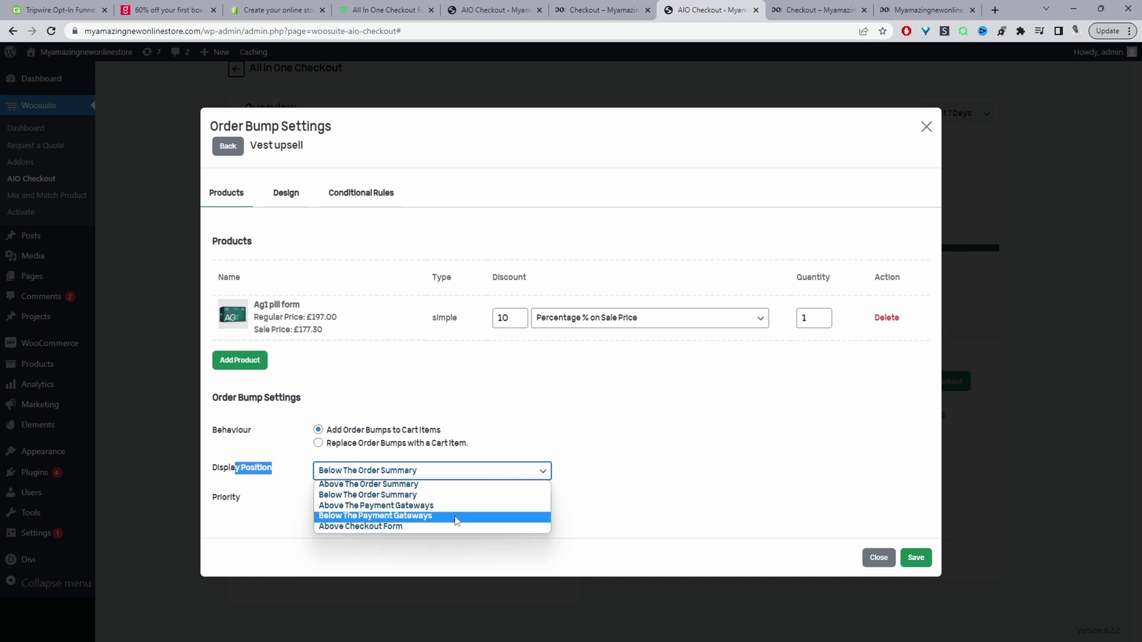
click(672, 494)
click(325, 503)
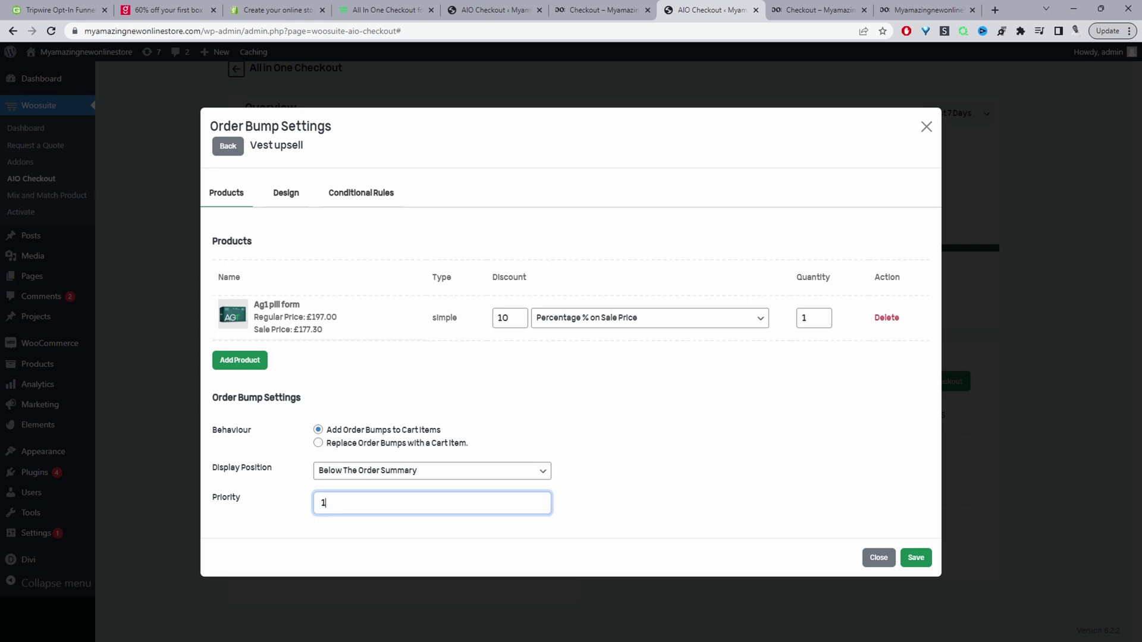